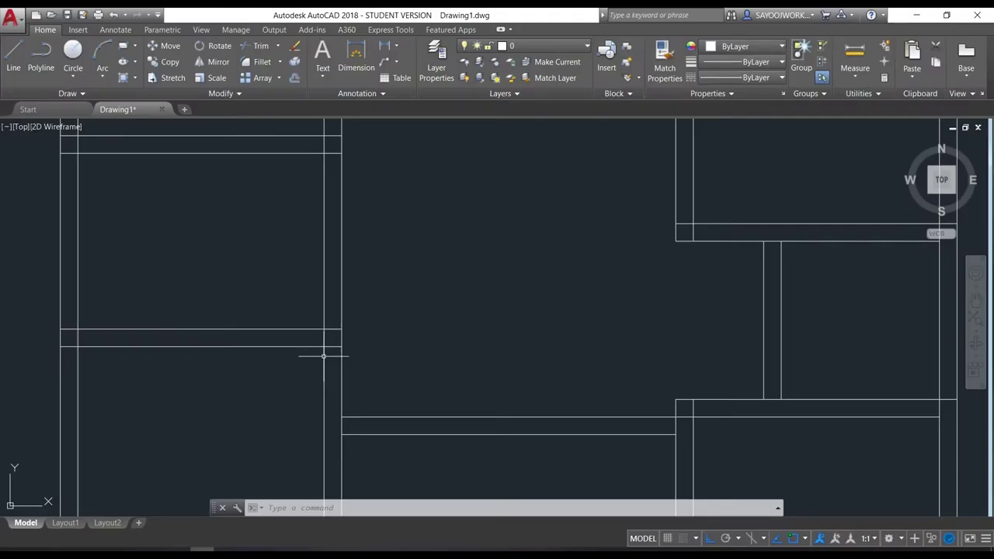
Step: Cancel the unfinished Trim command on the floor plan drawing
{"action": "key", "text": "Escape"}
{"action": "key", "text": "Escape"}
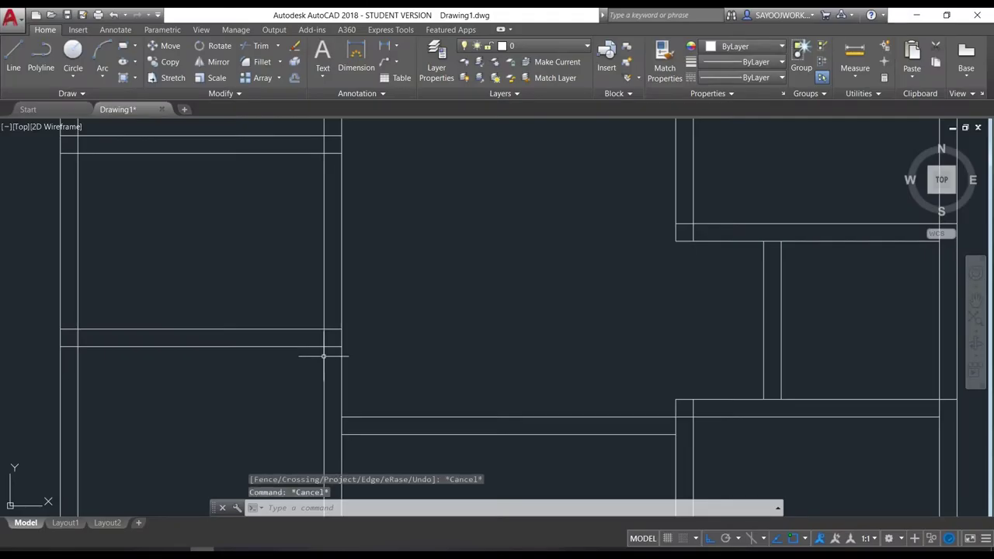
Step: Begin an offset by measuring a distance across the wall, then cancel it
{"action": "key", "text": "Return"}
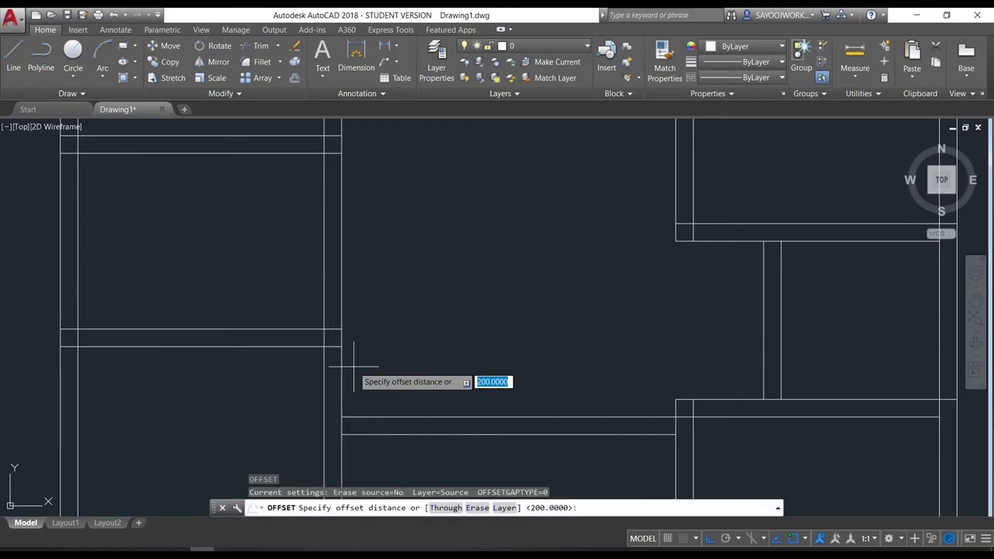
{"action": "scroll", "coordinate": [491, 392], "scroll_direction": "down", "scroll_amount": 4}
{"action": "scroll", "coordinate": [472, 381], "scroll_direction": "up", "scroll_amount": 4}
{"action": "scroll", "coordinate": [458, 372], "scroll_direction": "up", "scroll_amount": 2}
{"action": "scroll", "coordinate": [461, 365], "scroll_direction": "up", "scroll_amount": 2}
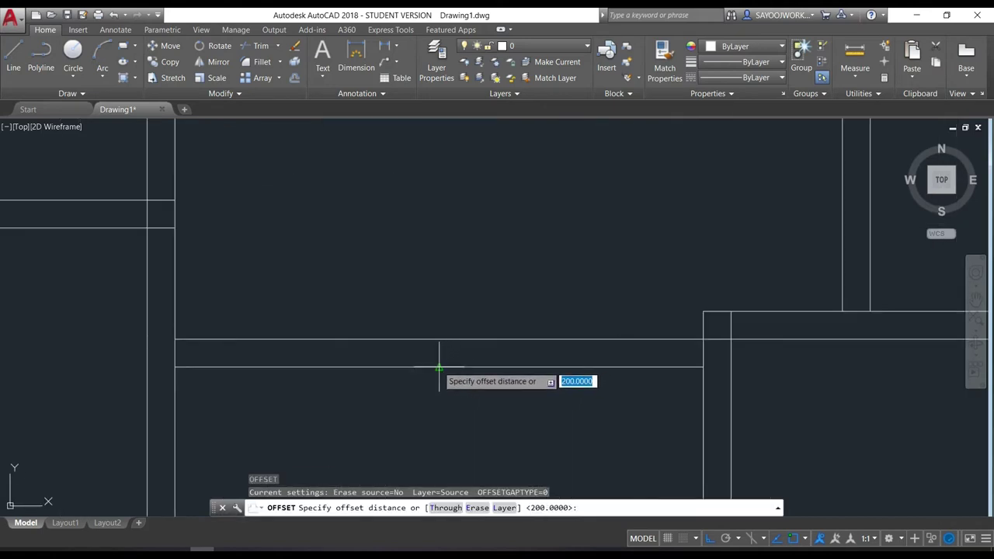
{"action": "left_click", "coordinate": [439, 368]}
{"action": "left_click", "coordinate": [437, 246]}
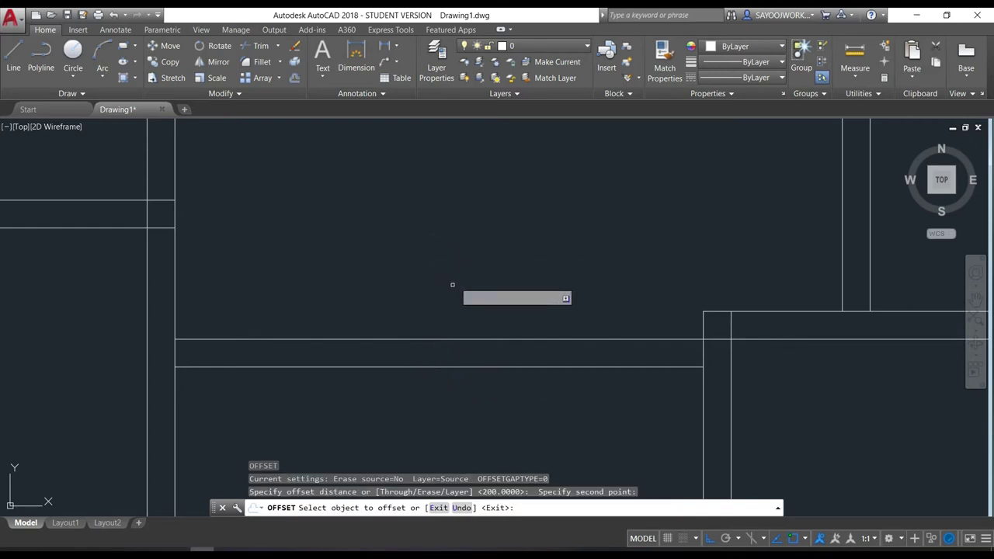
{"action": "key", "text": "Escape"}
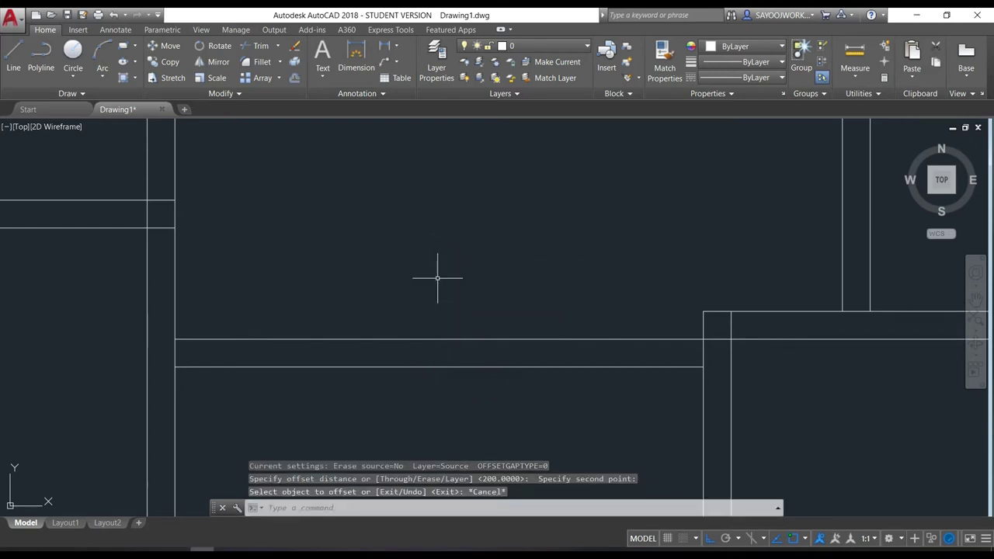
Step: Draw a vertical guide line across the central horizontal wall
{"action": "type", "text": "l"}
{"action": "key", "text": "Return"}
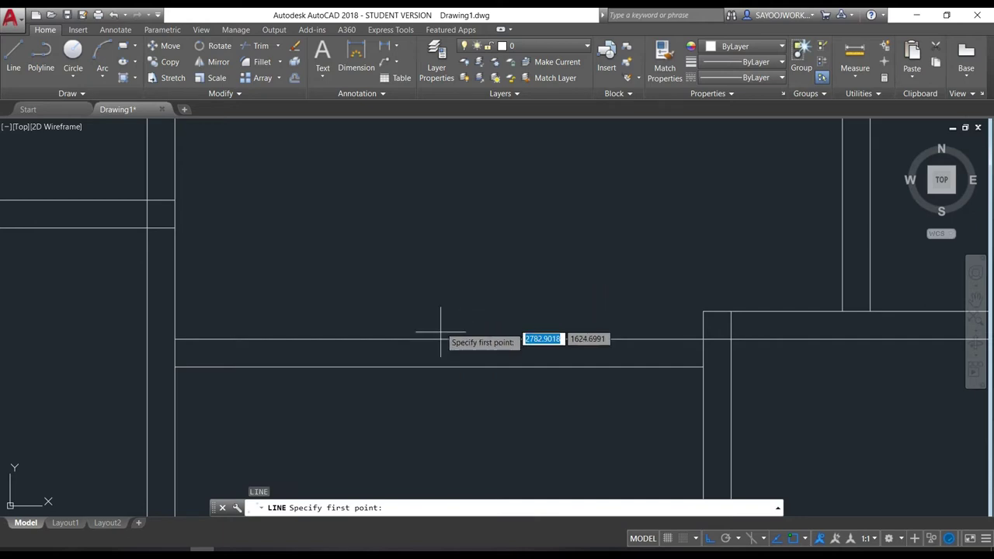
{"action": "left_click", "coordinate": [438, 367]}
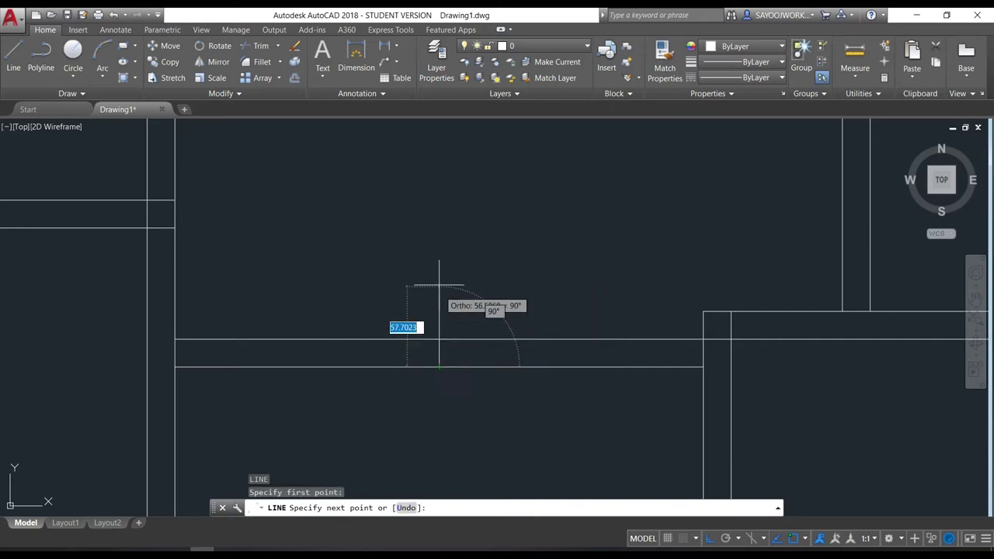
{"action": "left_click", "coordinate": [438, 280]}
{"action": "key", "text": "Return"}
Step: Offset the guide line 50 units to the left and to the right
{"action": "type", "text": "o"}
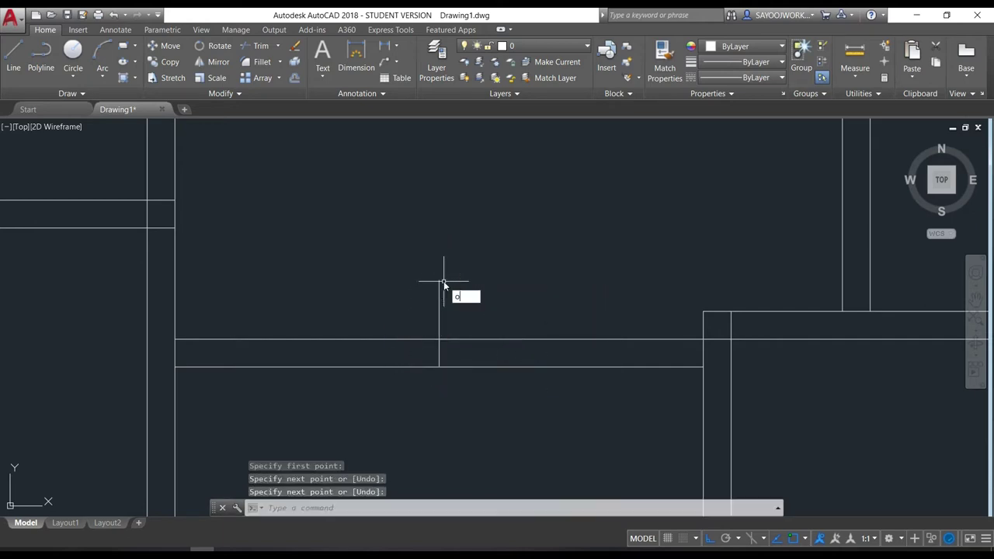
{"action": "key", "text": "Return"}
{"action": "type", "text": "50"}
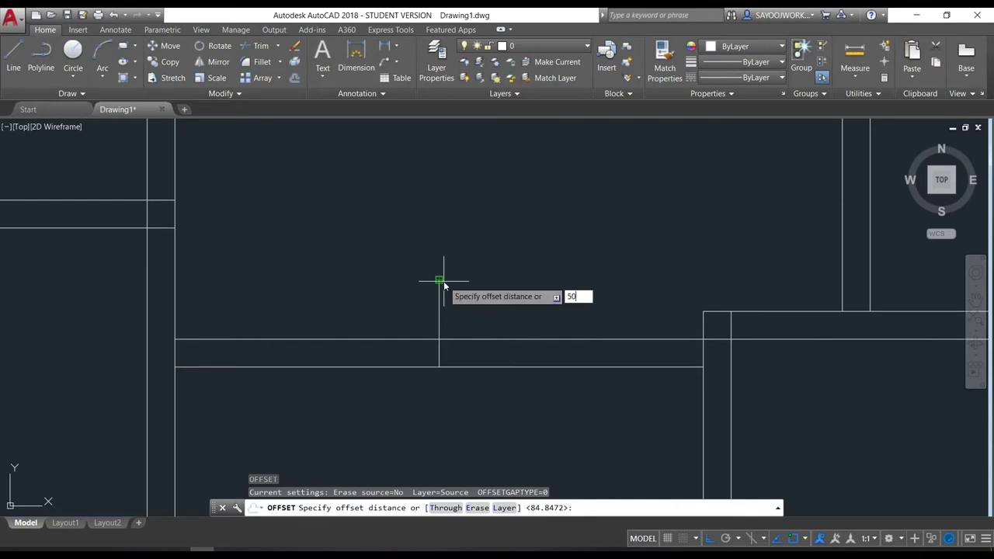
{"action": "key", "text": "Return"}
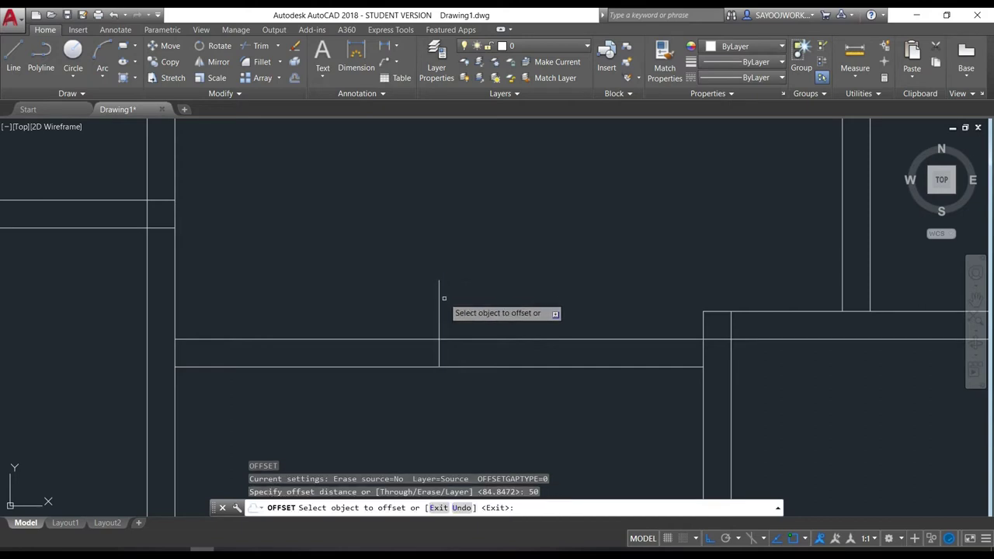
{"action": "left_click", "coordinate": [438, 299]}
{"action": "left_click", "coordinate": [402, 302]}
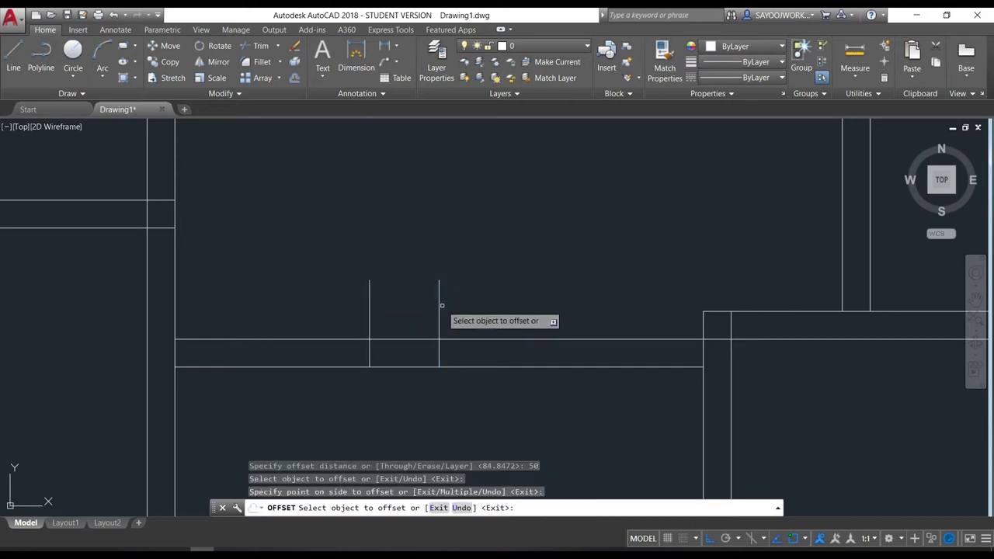
{"action": "left_click", "coordinate": [439, 305]}
{"action": "left_click", "coordinate": [463, 305]}
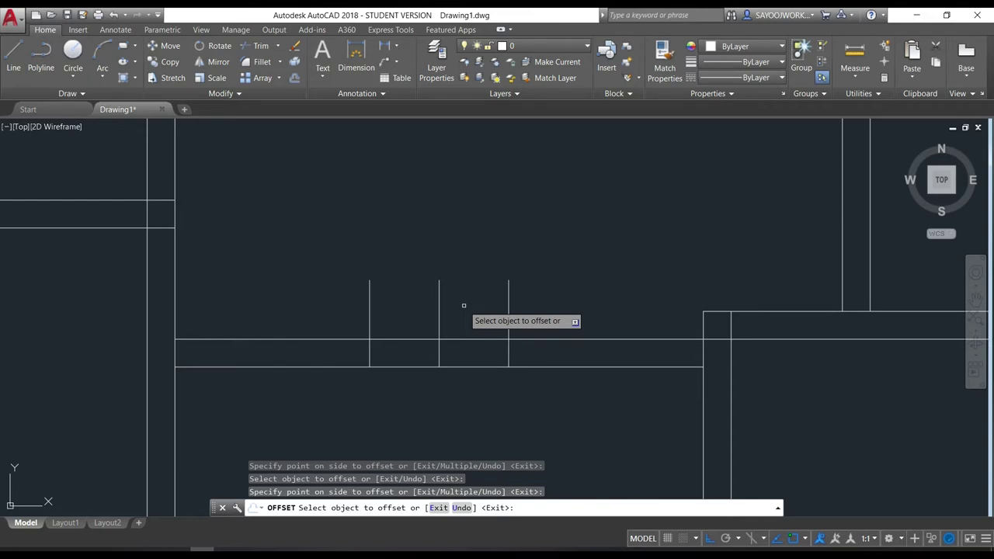
{"action": "key", "text": "Escape"}
Step: Erase the middle guide line
{"action": "left_click", "coordinate": [462, 301]}
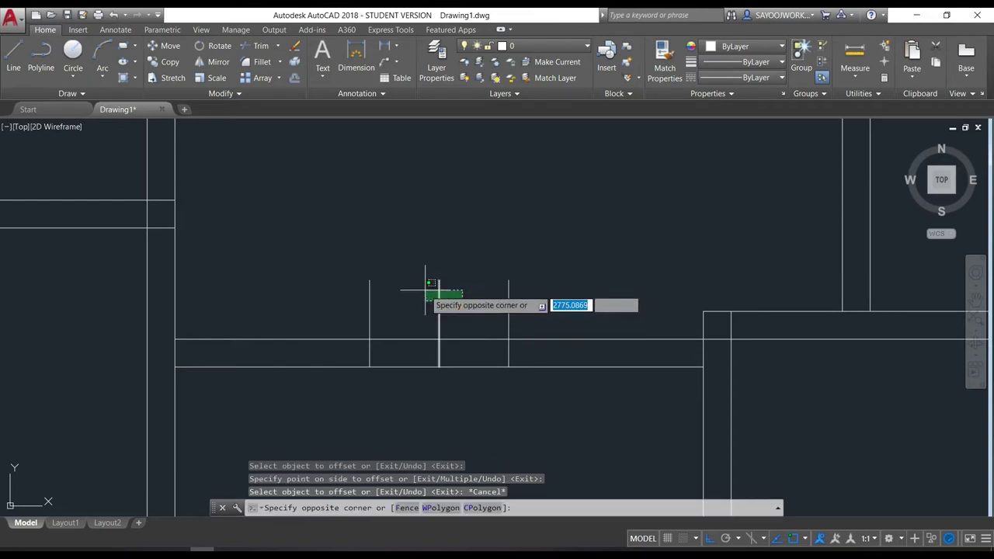
{"action": "left_click", "coordinate": [425, 288]}
{"action": "key", "text": "Delete"}
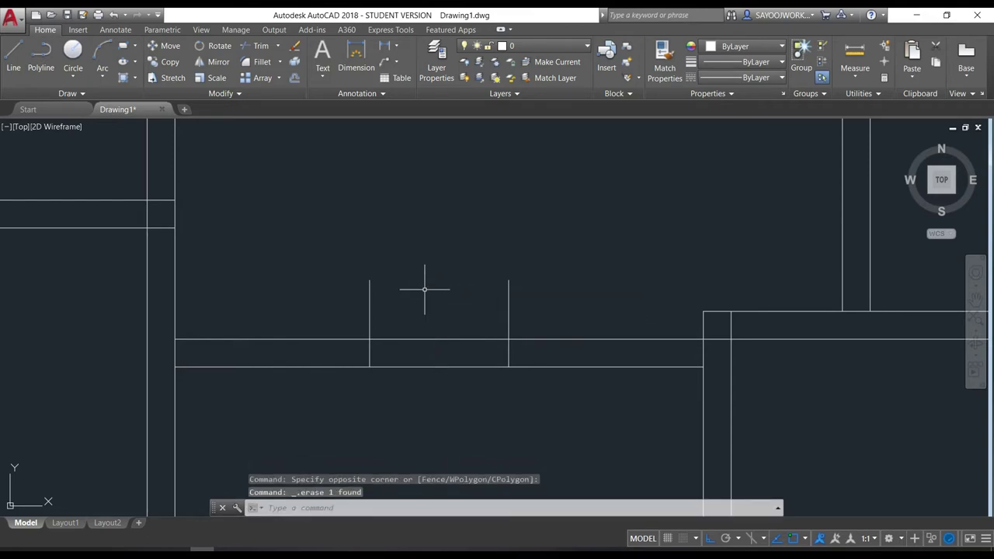
{"action": "type", "text": "tr"}
Step: Trim the wall lines between the two guides to open the doorway
{"action": "key", "text": "Return"}
{"action": "key", "text": "Return"}
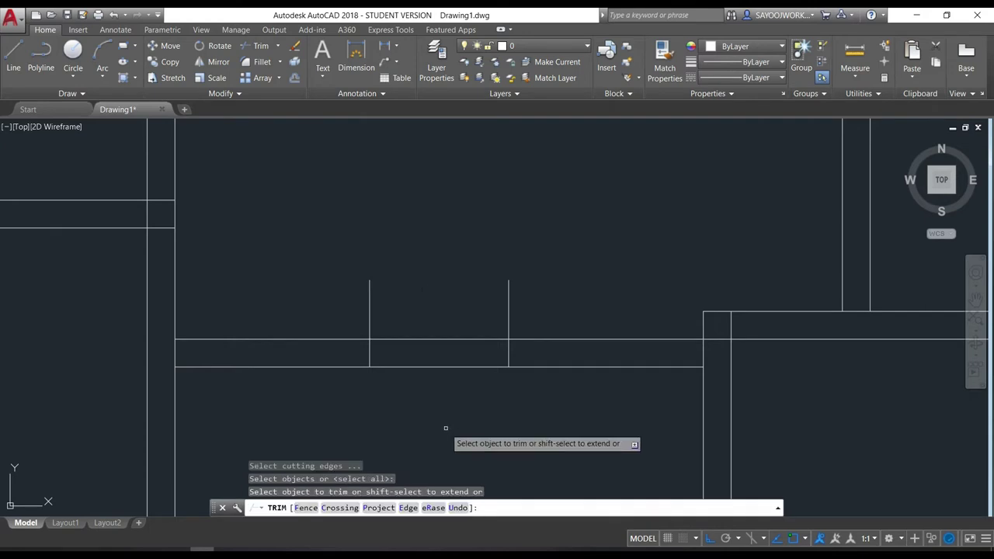
{"action": "left_click", "coordinate": [443, 413]}
{"action": "left_click", "coordinate": [410, 288]}
{"action": "left_click", "coordinate": [576, 306]}
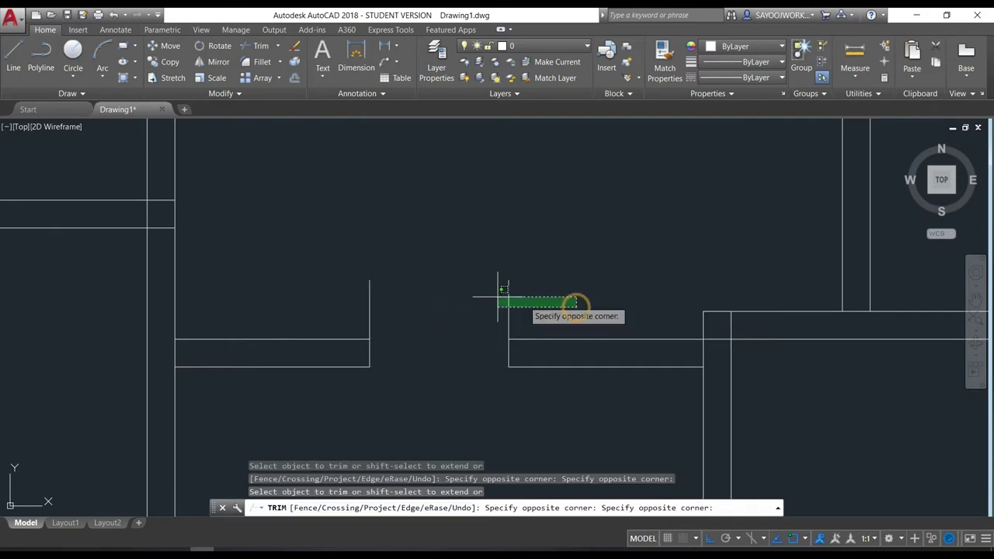
{"action": "left_click", "coordinate": [320, 252]}
{"action": "scroll", "coordinate": [482, 310], "scroll_direction": "down", "scroll_amount": 3}
{"action": "scroll", "coordinate": [466, 337], "scroll_direction": "down", "scroll_amount": 3}
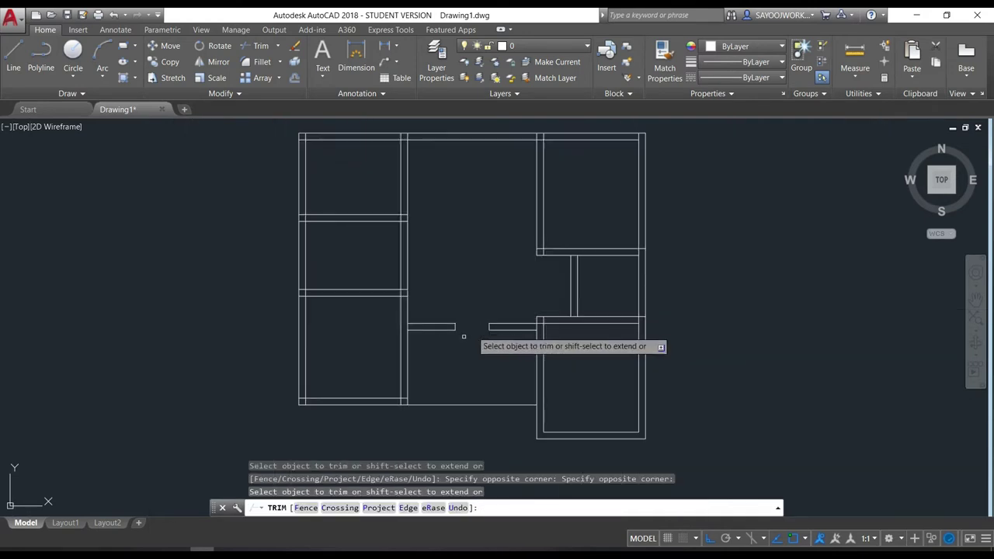
{"action": "scroll", "coordinate": [582, 337], "scroll_direction": "up", "scroll_amount": 2}
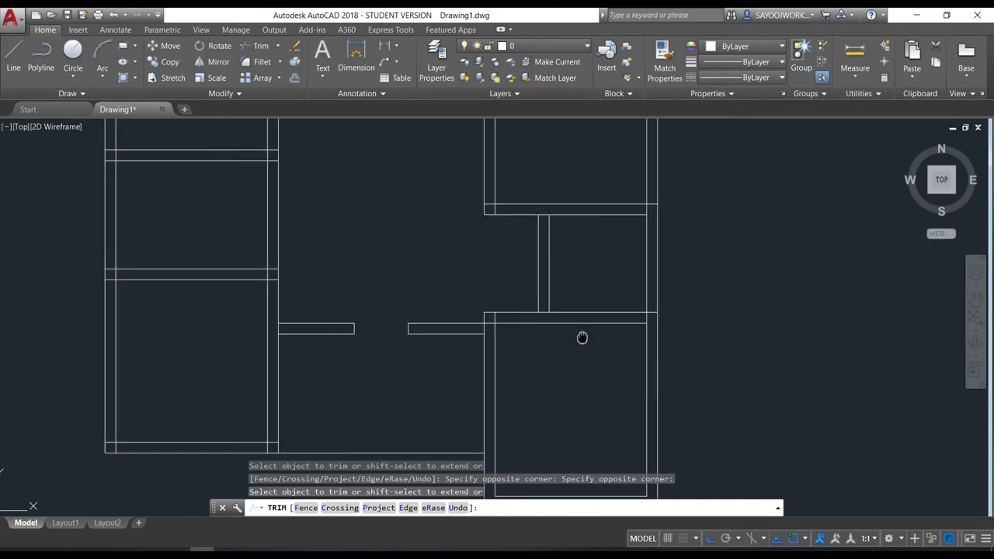
{"action": "scroll", "coordinate": [486, 343], "scroll_direction": "up", "scroll_amount": 2}
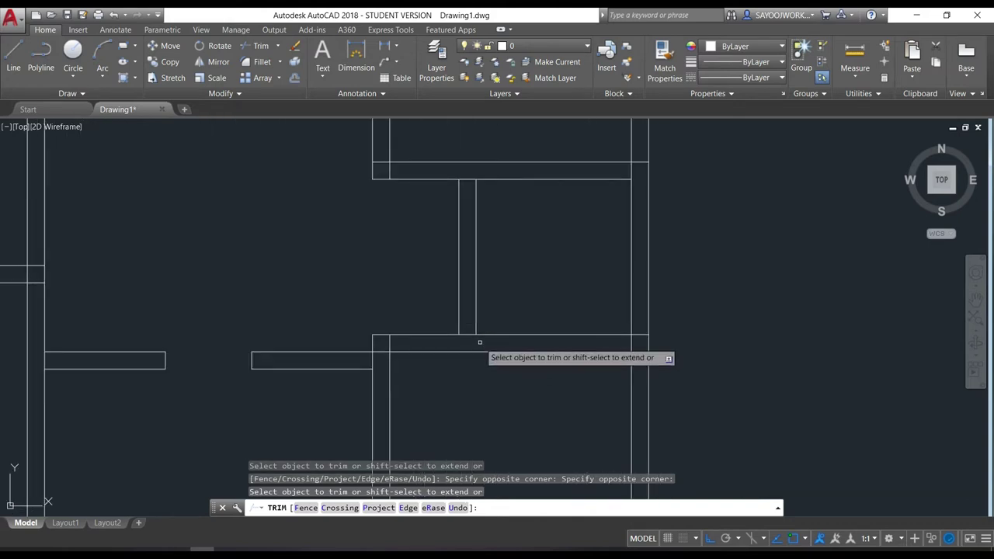
{"action": "key", "text": "Escape"}
Step: Offset two right-hand room wall lines 90 units to the right as guides
{"action": "type", "text": "o"}
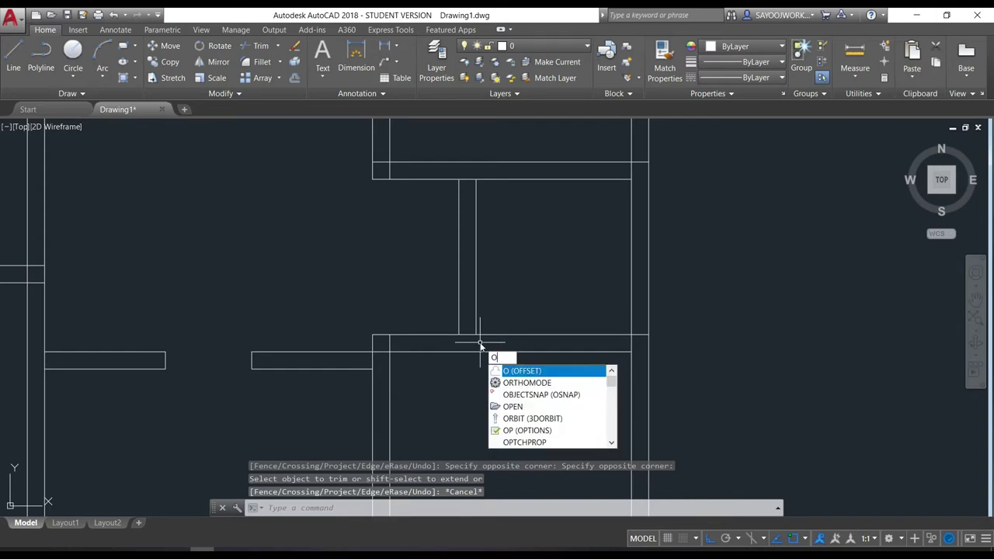
{"action": "key", "text": "Return"}
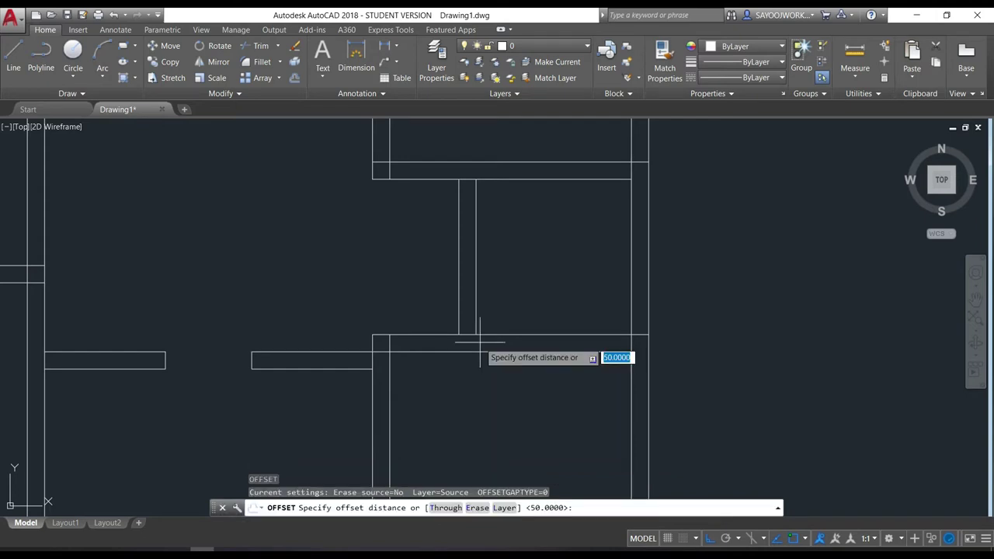
{"action": "type", "text": "90"}
{"action": "key", "text": "Return"}
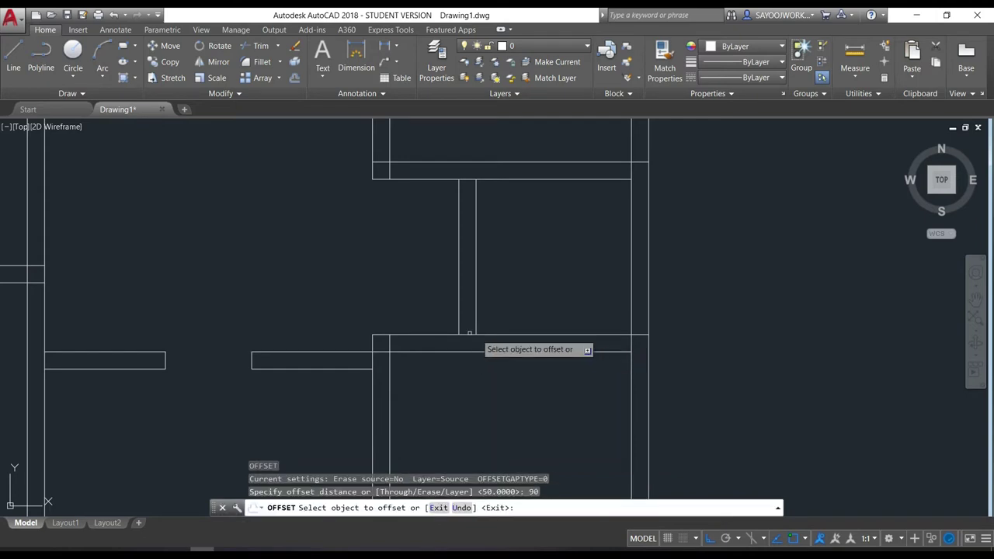
{"action": "left_click", "coordinate": [389, 365]}
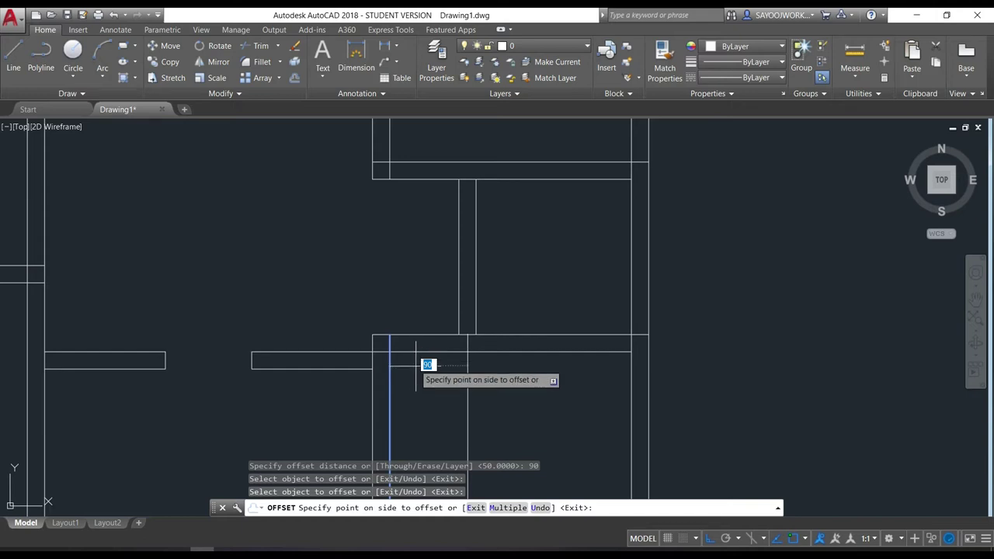
{"action": "left_click", "coordinate": [428, 376]}
{"action": "left_click", "coordinate": [389, 151]}
{"action": "left_click", "coordinate": [435, 152]}
{"action": "key", "text": "Escape"}
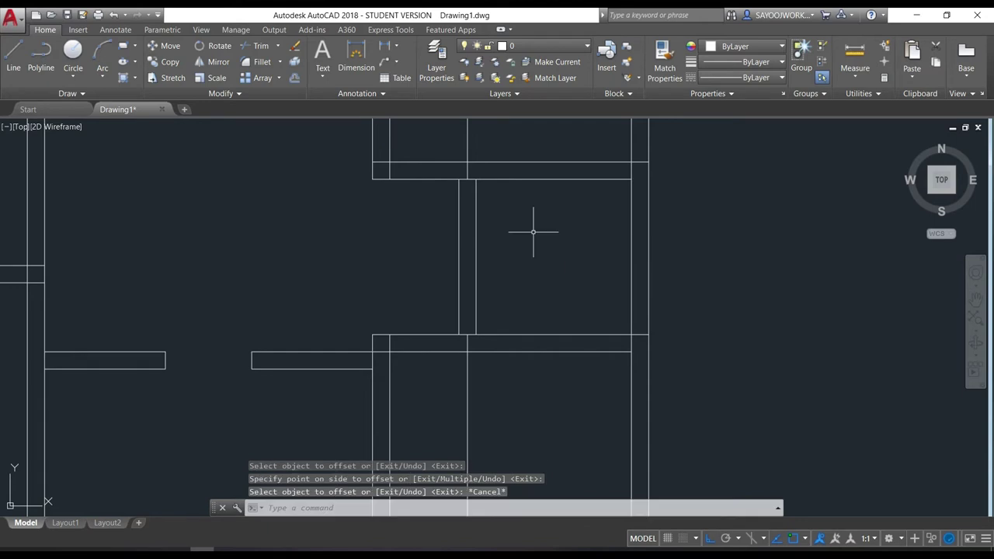
Step: Erase the short wall's left line and offset the remaining line 10 units right
{"action": "left_click", "coordinate": [463, 224]}
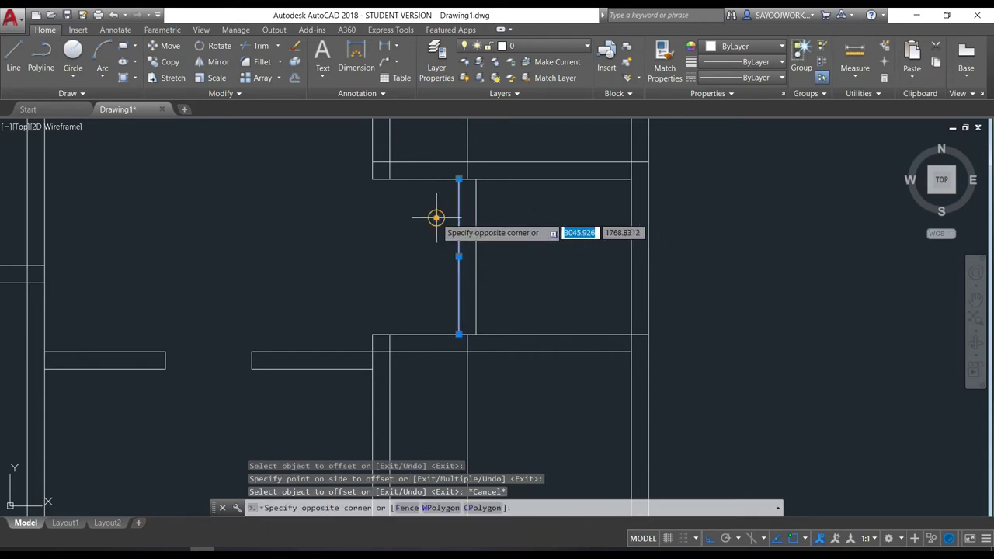
{"action": "left_click", "coordinate": [438, 215]}
{"action": "key", "text": "Delete"}
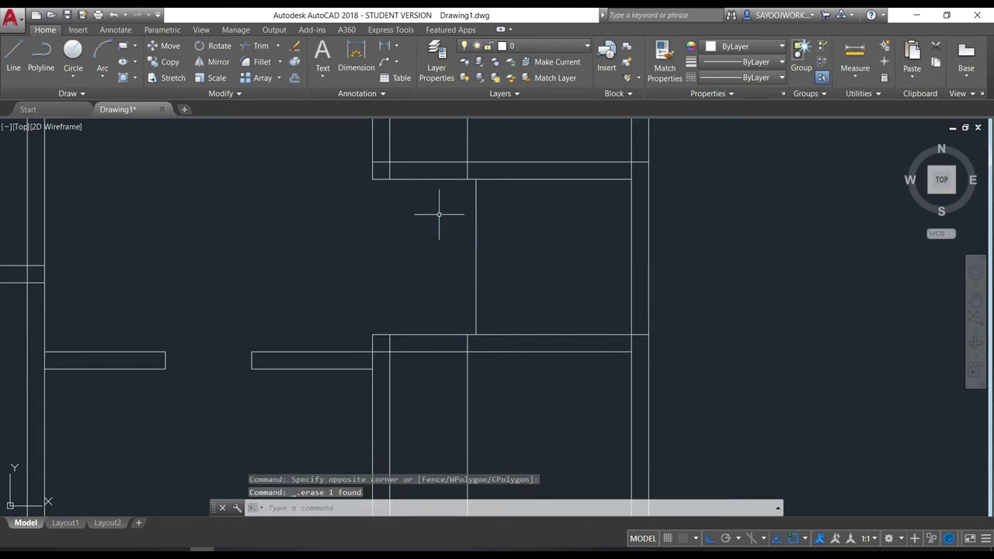
{"action": "type", "text": "O"}
{"action": "key", "text": "Return"}
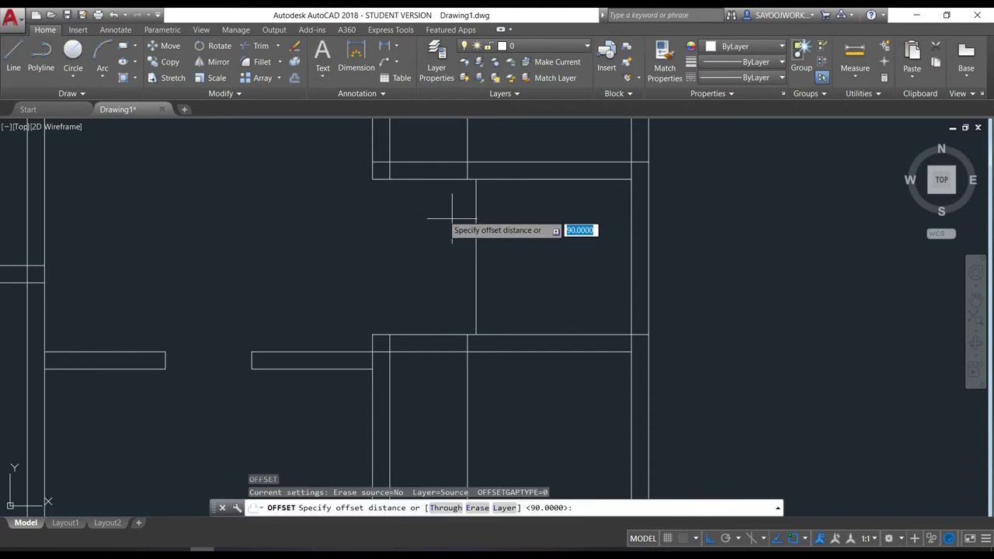
{"action": "key", "text": "BackSpace"}
{"action": "key", "text": "BackSpace"}
{"action": "type", "text": "10"}
{"action": "key", "text": "Return"}
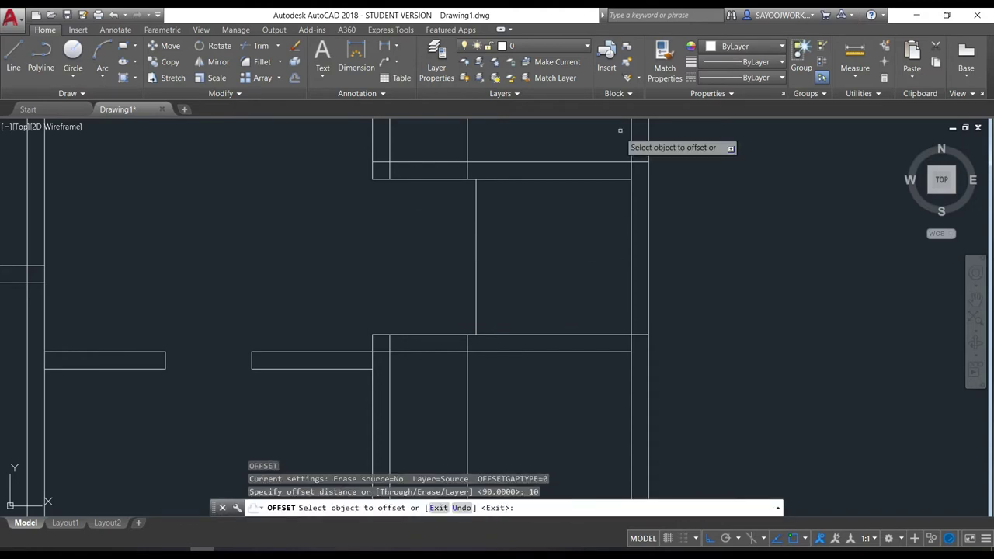
{"action": "left_click", "coordinate": [476, 215]}
{"action": "left_click", "coordinate": [501, 215]}
{"action": "key", "text": "Escape"}
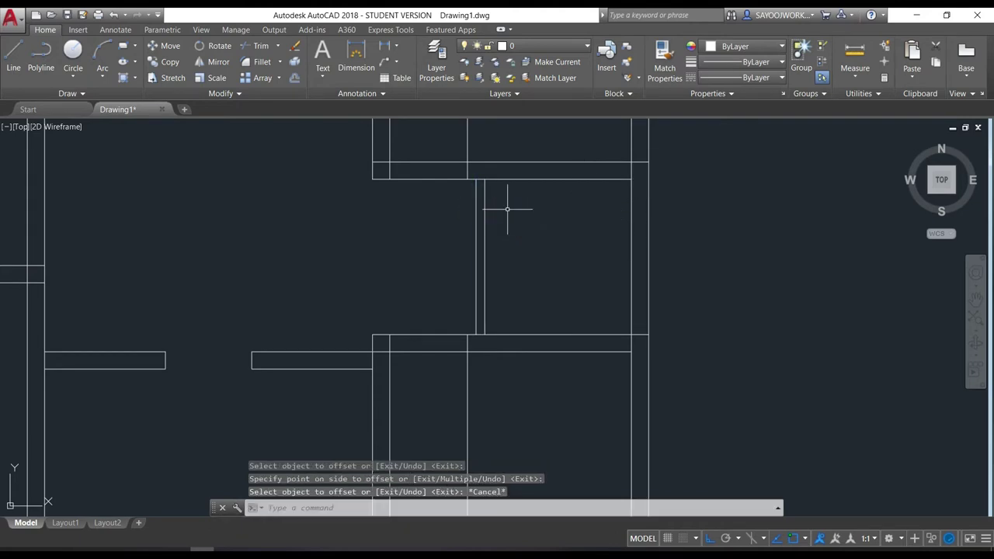
{"action": "type", "text": "tr"}
{"action": "key", "text": "Return"}
{"action": "key", "text": "Return"}
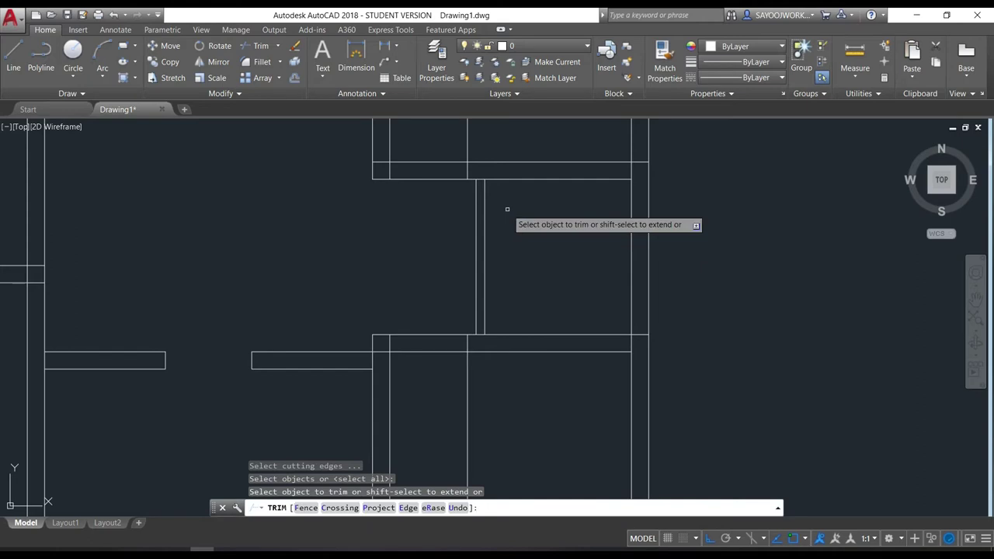
Step: Trim the wall segments at both ends of the new thin wall
{"action": "left_click", "coordinate": [429, 362]}
{"action": "left_click", "coordinate": [412, 313]}
{"action": "left_click", "coordinate": [472, 379]}
{"action": "left_click", "coordinate": [434, 297]}
{"action": "scroll", "coordinate": [433, 297], "scroll_direction": "up", "scroll_amount": 2}
{"action": "middle_click_drag", "start_coordinate": [422, 288], "coordinate": [433, 415]}
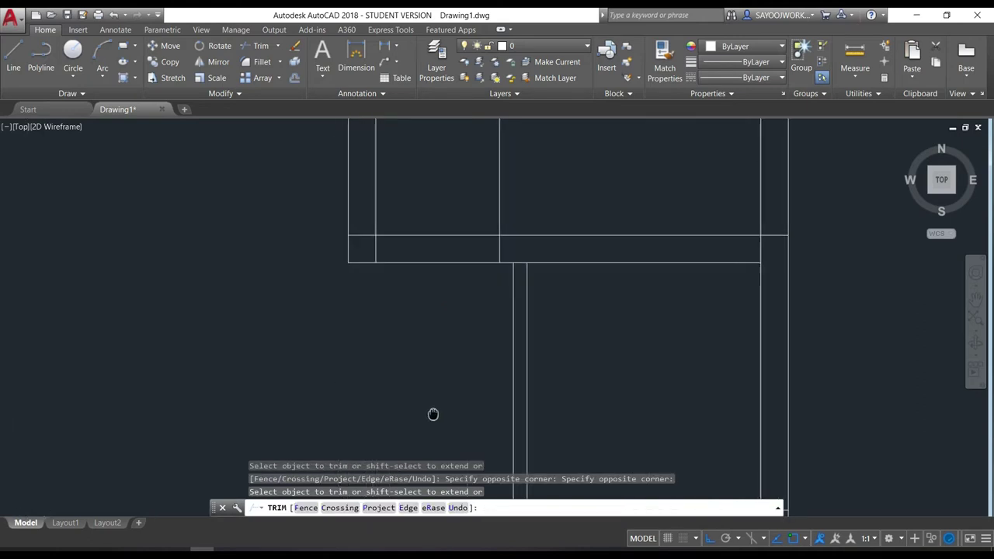
{"action": "left_click", "coordinate": [433, 290]}
{"action": "left_click", "coordinate": [420, 196]}
{"action": "left_click", "coordinate": [482, 184]}
{"action": "left_click", "coordinate": [497, 186]}
Step: End the trim and zoom out to frame the whole floor plan
{"action": "scroll", "coordinate": [485, 255], "scroll_direction": "down", "scroll_amount": 3}
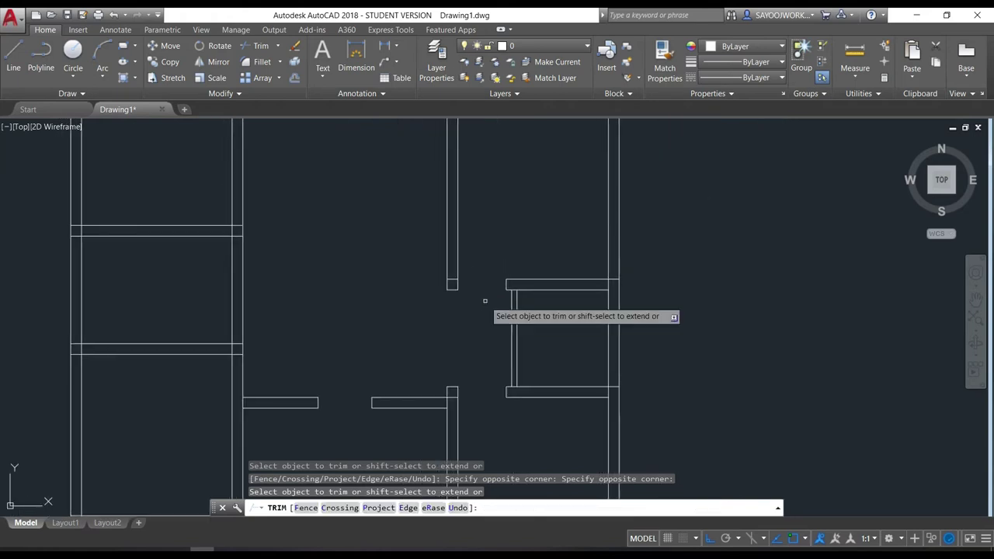
{"action": "scroll", "coordinate": [486, 295], "scroll_direction": "down", "scroll_amount": 4}
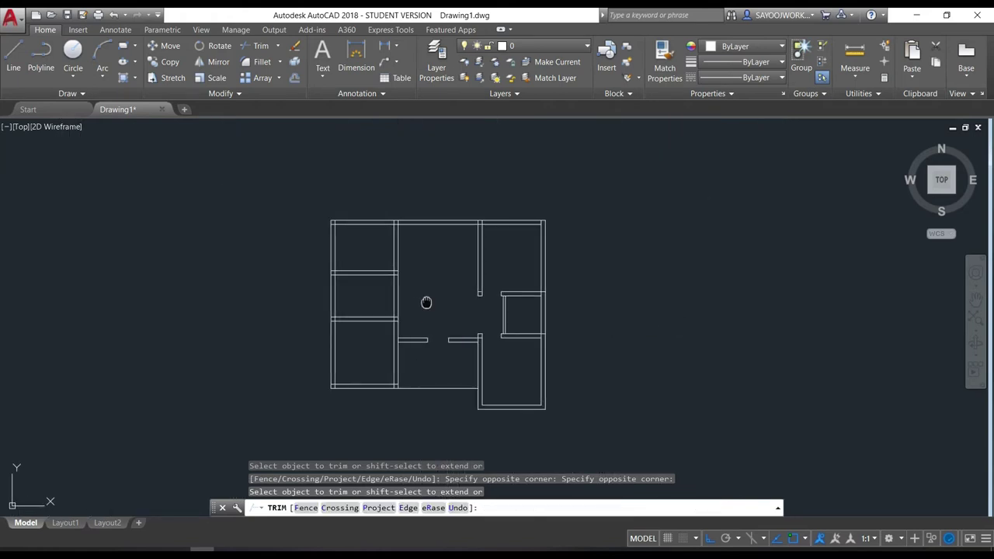
{"action": "middle_click_drag", "start_coordinate": [425, 295], "coordinate": [468, 289]}
{"action": "key", "text": "Escape"}
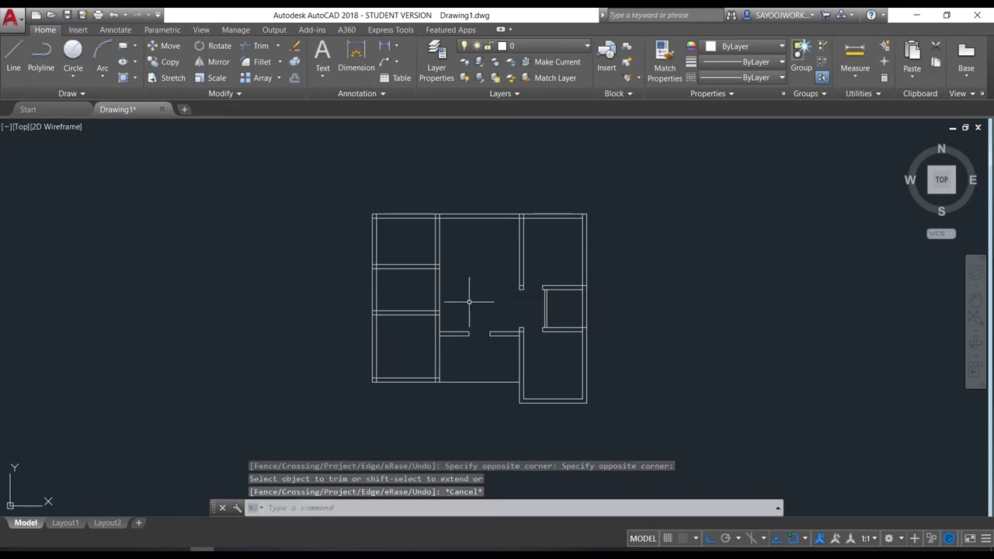
{"action": "scroll", "coordinate": [419, 282], "scroll_direction": "up", "scroll_amount": 4}
{"action": "middle_click_drag", "start_coordinate": [415, 279], "coordinate": [443, 318]}
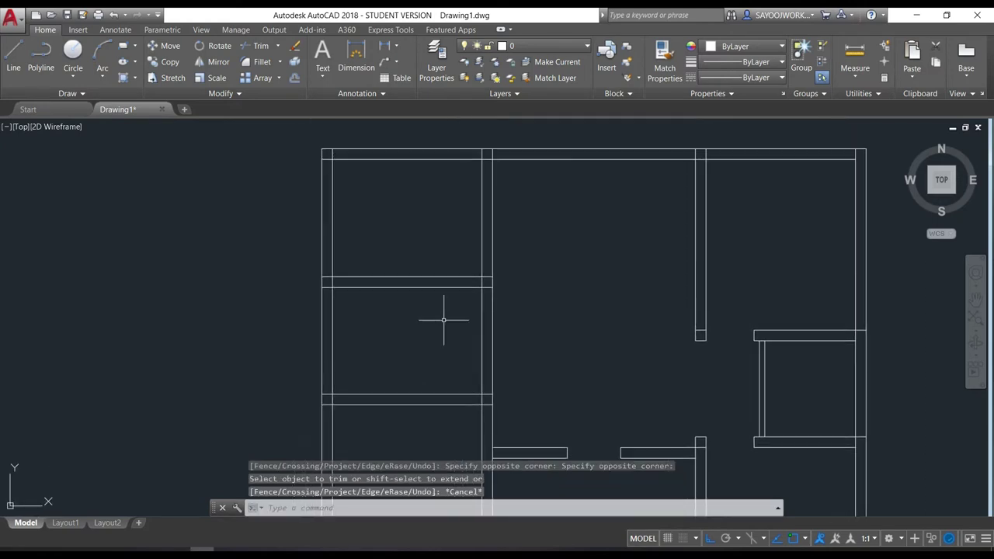
{"action": "scroll", "coordinate": [449, 315], "scroll_direction": "down", "scroll_amount": 2}
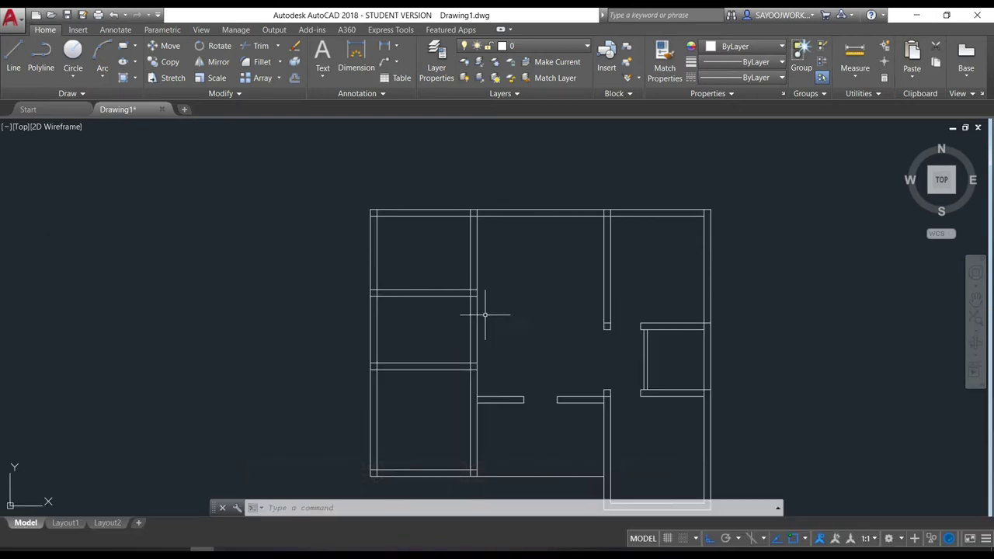
{"action": "middle_click_drag", "start_coordinate": [459, 380], "coordinate": [437, 357]}
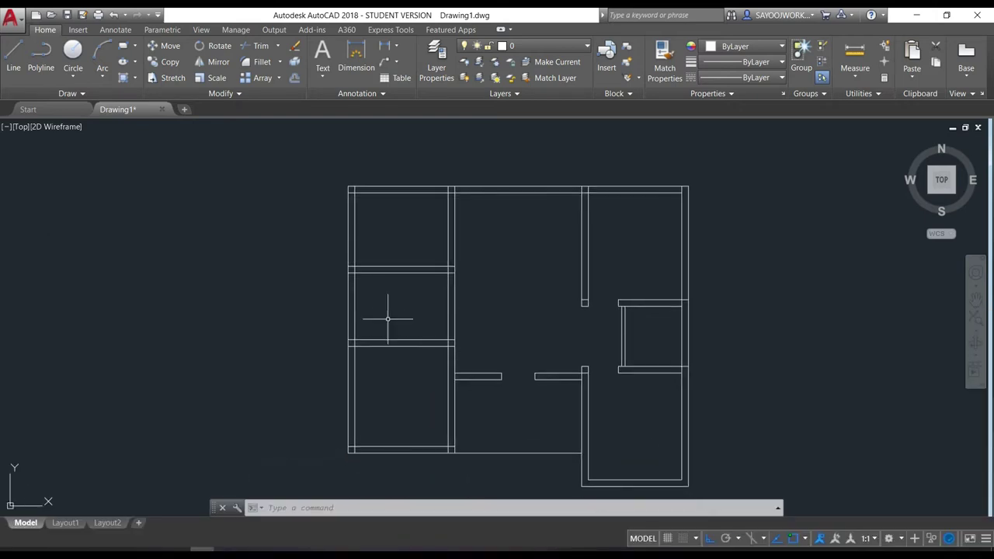
Step: Offset the vertical wall line beside the left rooms 90 units toward them
{"action": "type", "text": "o"}
{"action": "key", "text": "Return"}
{"action": "type", "text": "90"}
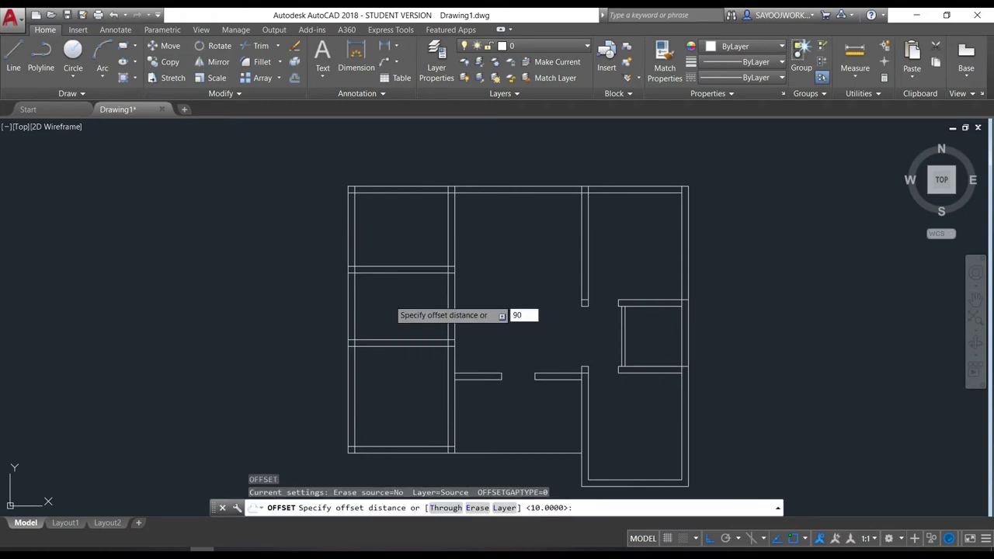
{"action": "key", "text": "Return"}
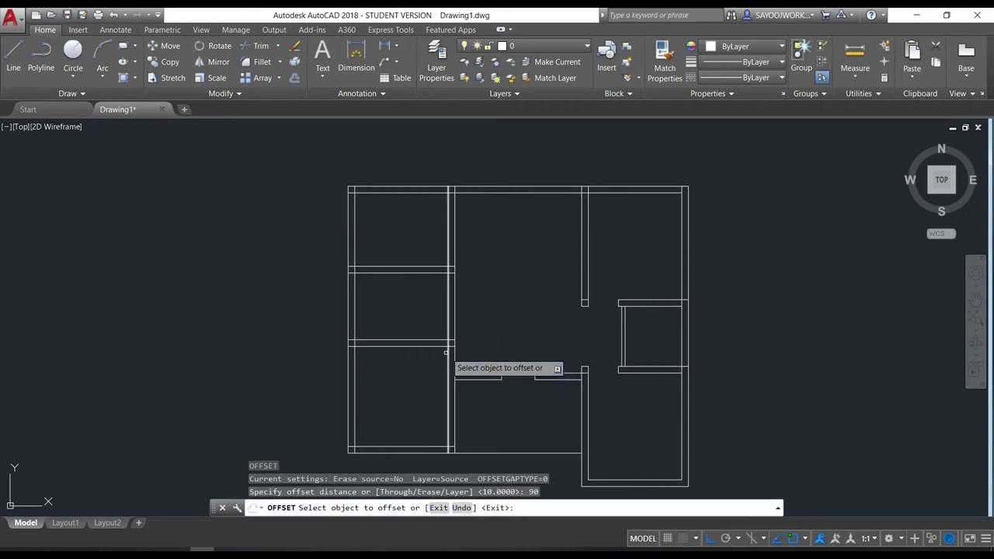
{"action": "left_click", "coordinate": [440, 346]}
{"action": "left_click", "coordinate": [458, 366]}
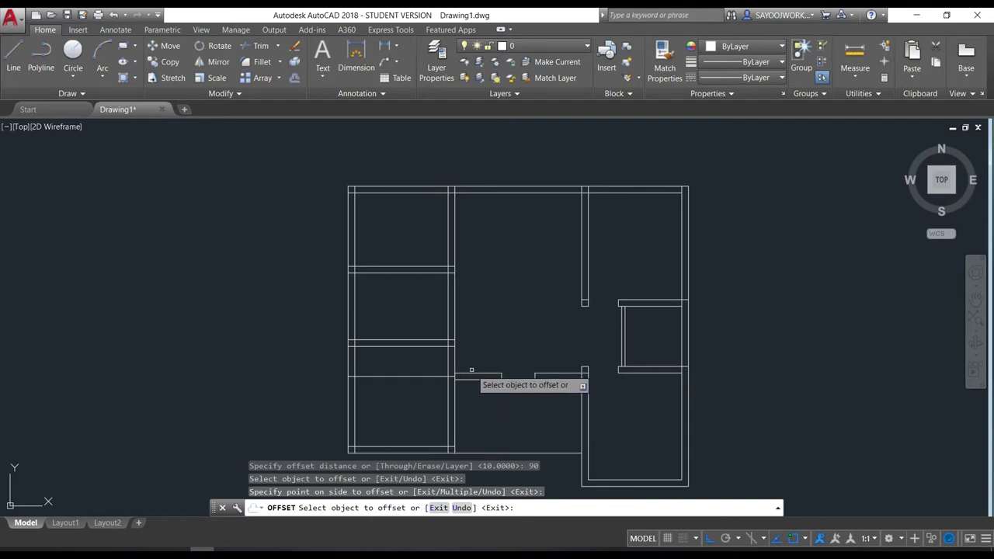
{"action": "key", "text": "ctrl+z"}
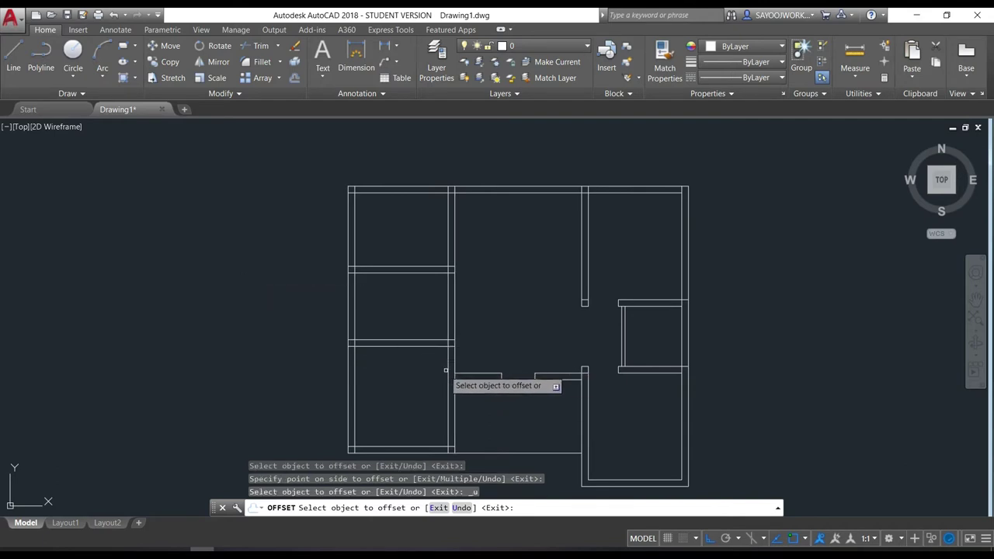
{"action": "left_click", "coordinate": [447, 371]}
{"action": "left_click", "coordinate": [409, 371]}
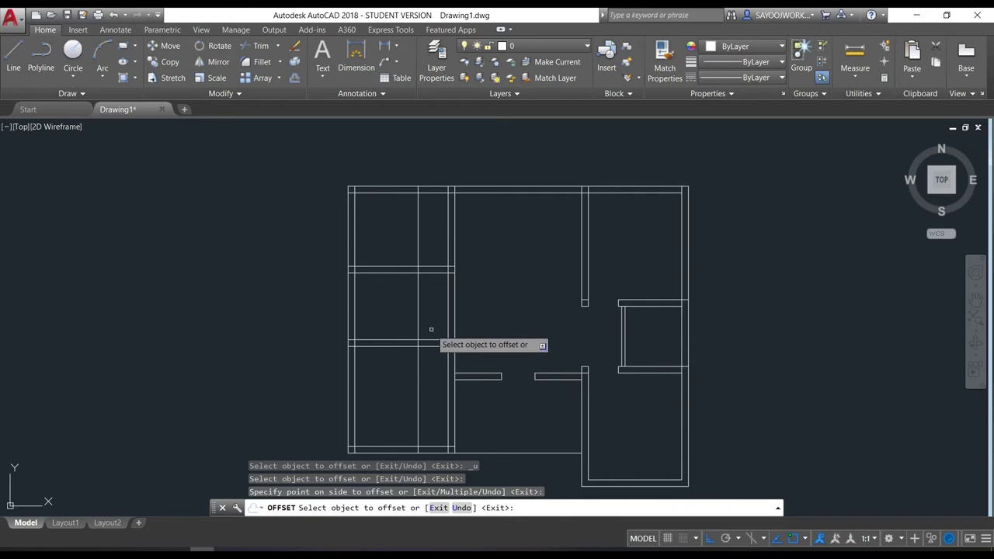
{"action": "scroll", "coordinate": [431, 329], "scroll_direction": "up", "scroll_amount": 2}
{"action": "key", "text": "Escape"}
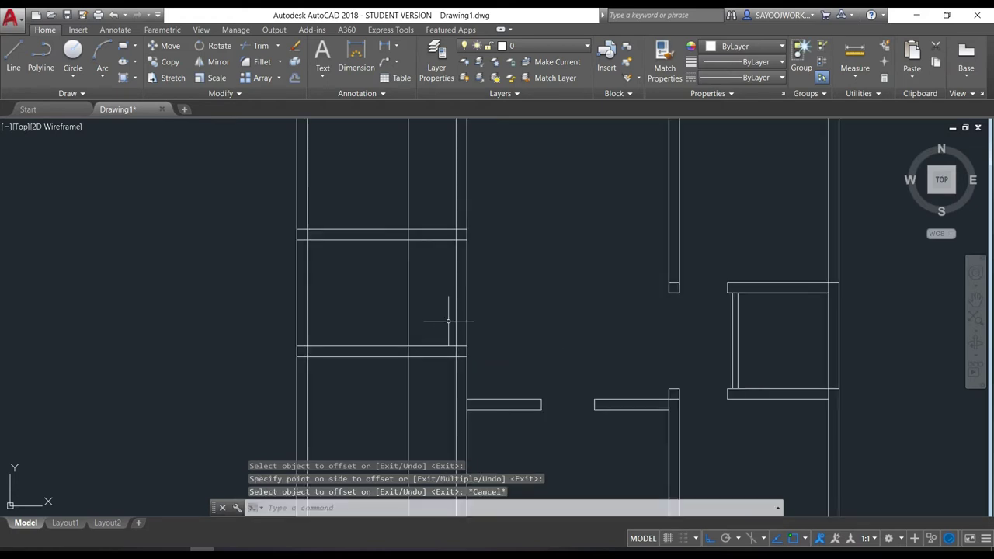
Step: Trim the wall lines across the new opening beside the left rooms
{"action": "type", "text": "tr"}
{"action": "key", "text": "Return"}
{"action": "key", "text": "Return"}
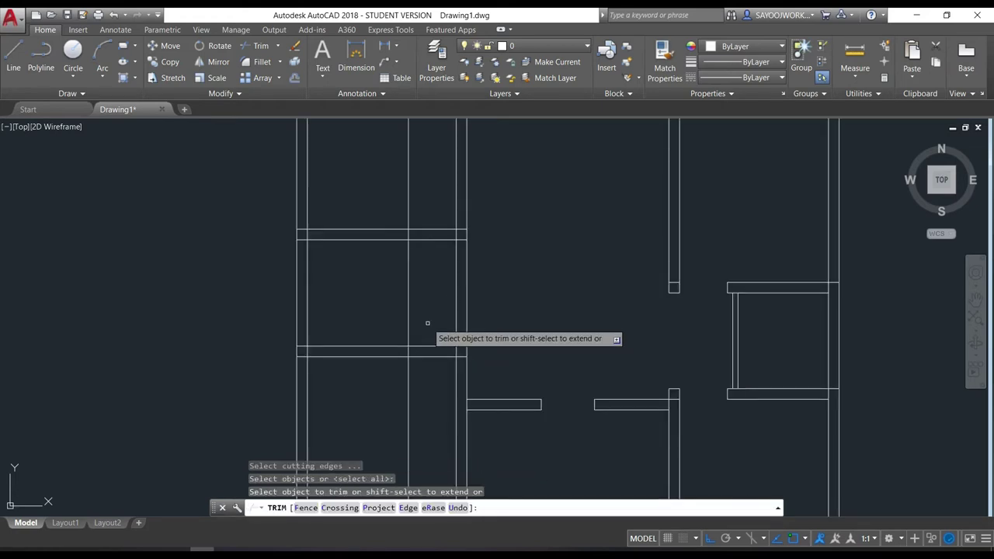
{"action": "left_click_drag", "start_coordinate": [428, 324], "coordinate": [377, 303]}
{"action": "left_click_drag", "start_coordinate": [437, 376], "coordinate": [433, 317]}
{"action": "left_click_drag", "start_coordinate": [429, 278], "coordinate": [422, 196]}
{"action": "left_click", "coordinate": [416, 188]}
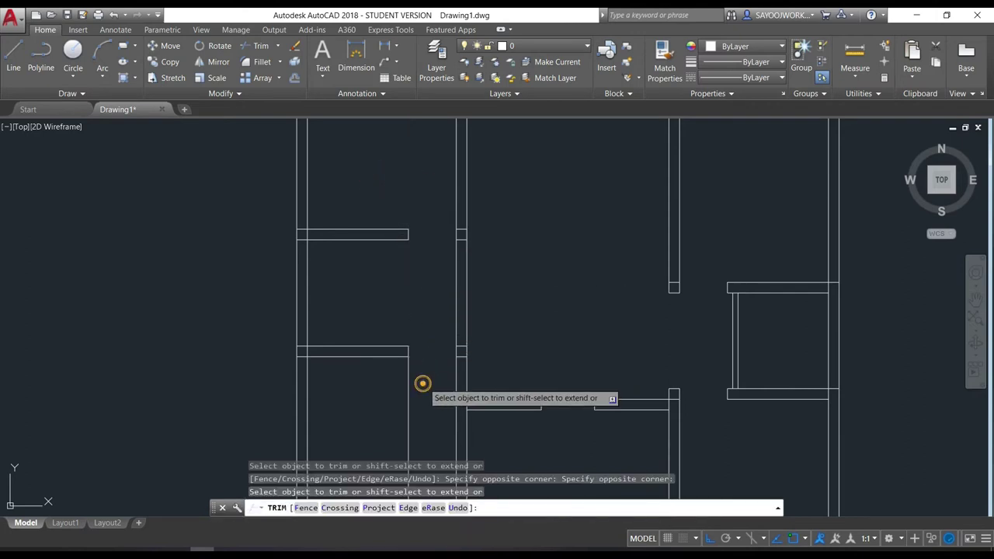
{"action": "key", "text": "Escape"}
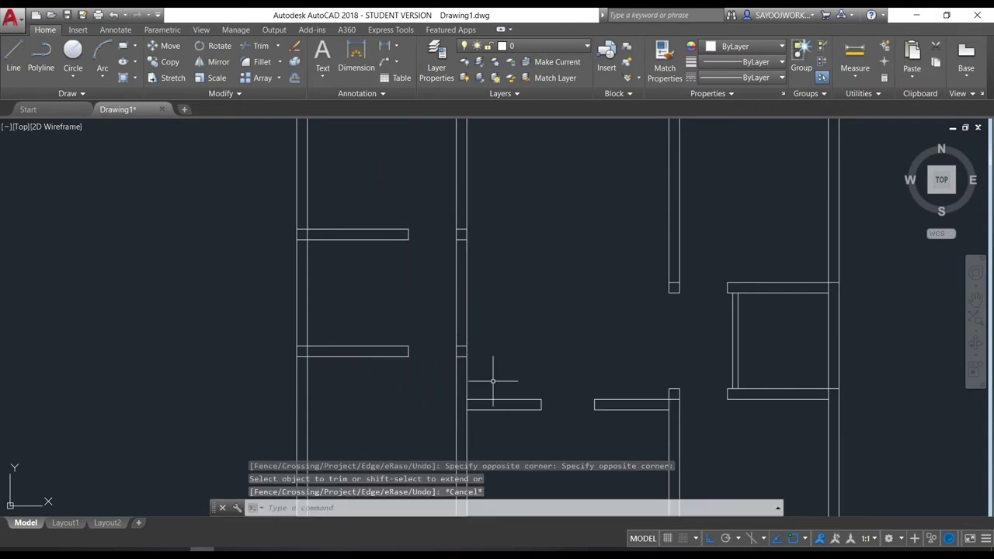
{"action": "type", "text": "tr"}
Step: Cut out the remaining vertical wall segment to open the doorway
{"action": "key", "text": "Return"}
{"action": "key", "text": "Return"}
{"action": "left_click", "coordinate": [484, 315]}
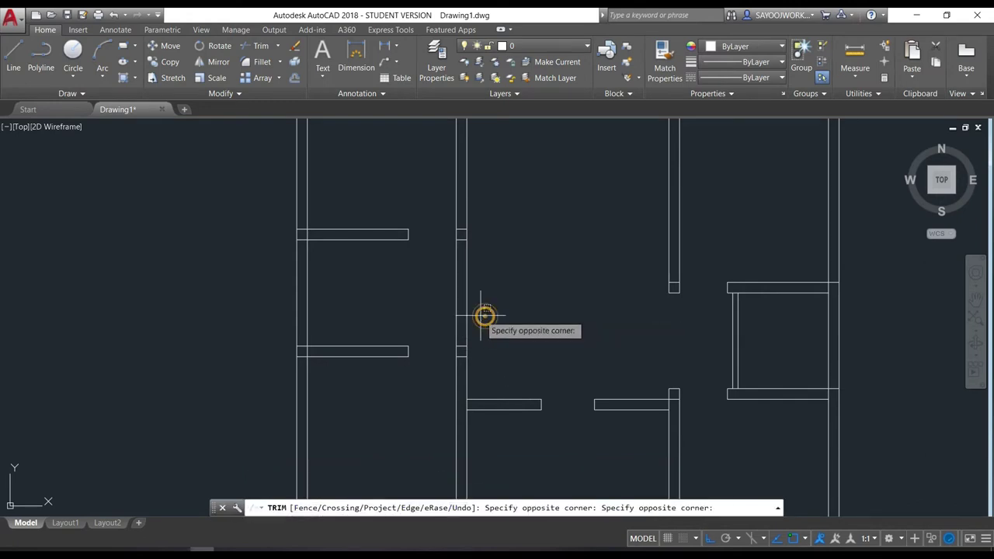
{"action": "left_click", "coordinate": [423, 287]}
{"action": "key", "text": "Escape"}
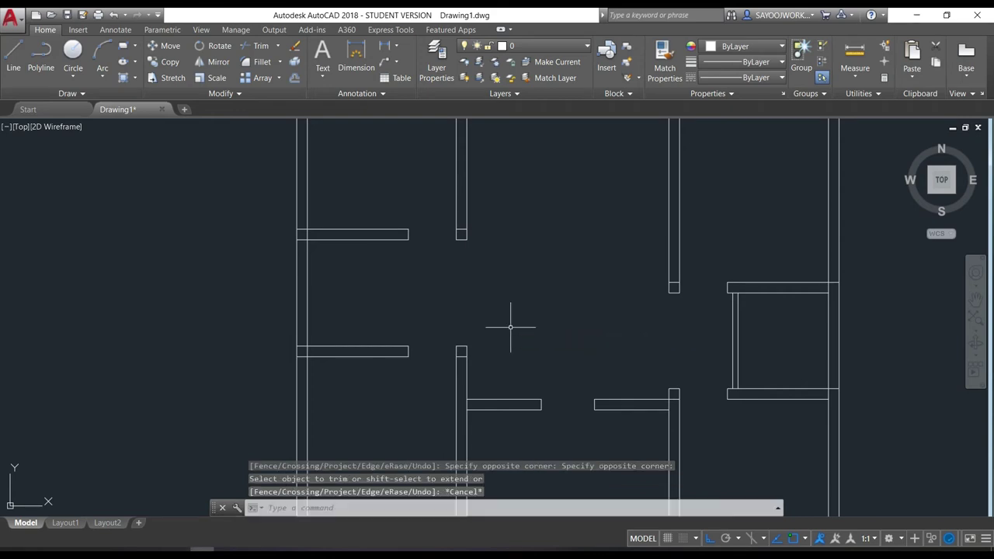
{"action": "scroll", "coordinate": [555, 312], "scroll_direction": "down", "scroll_amount": 5}
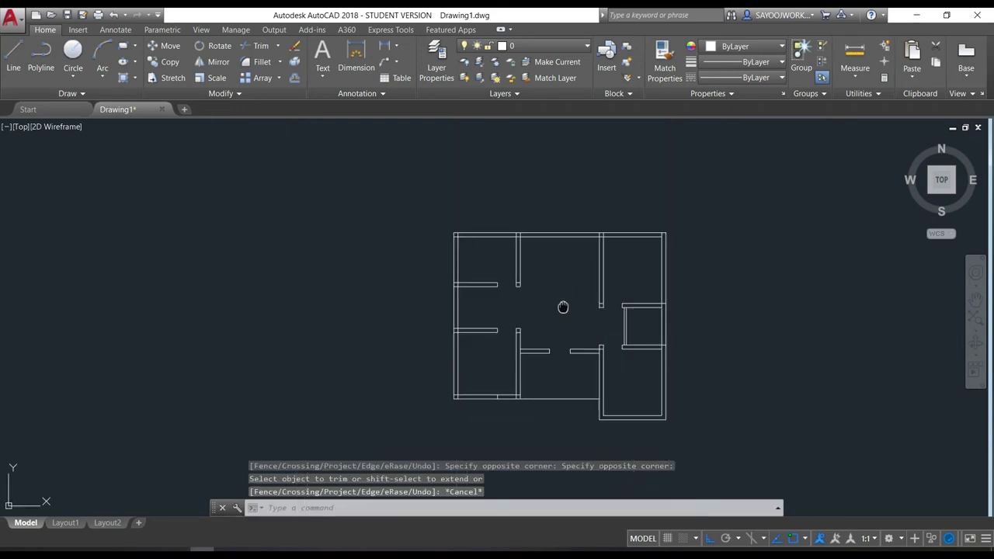
{"action": "scroll", "coordinate": [566, 308], "scroll_direction": "up", "scroll_amount": 2}
{"action": "scroll", "coordinate": [584, 304], "scroll_direction": "up", "scroll_amount": 3}
{"action": "scroll", "coordinate": [590, 349], "scroll_direction": "up", "scroll_amount": 2}
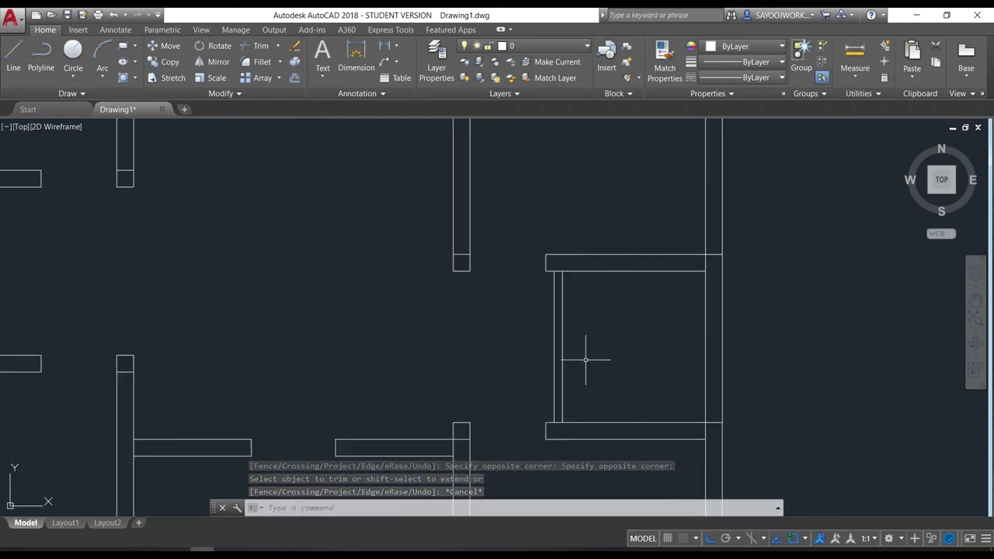
Step: Offset the right room's bottom line 80 upward and trim the inner wall lines below it
{"action": "type", "text": "o"}
{"action": "key", "text": "Return"}
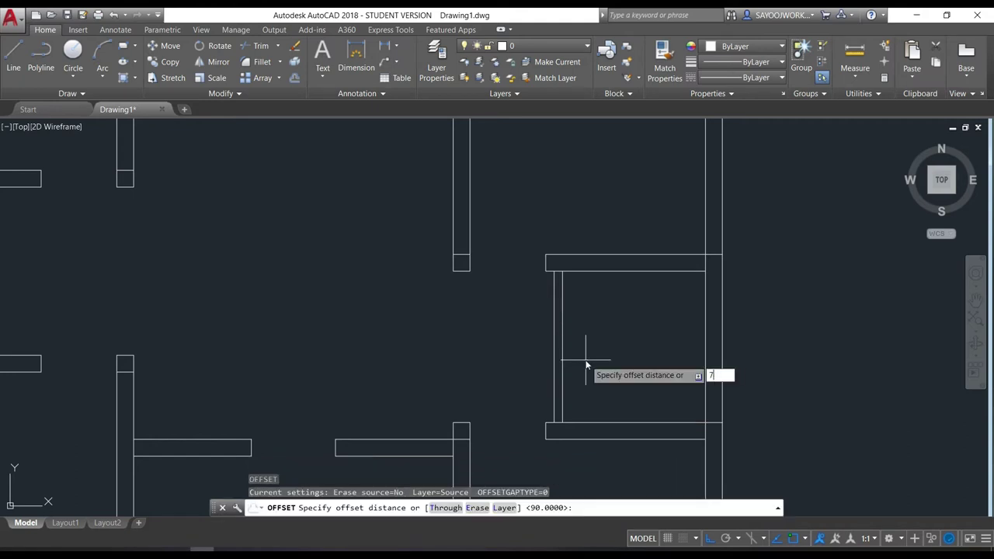
{"action": "key", "text": "Return"}
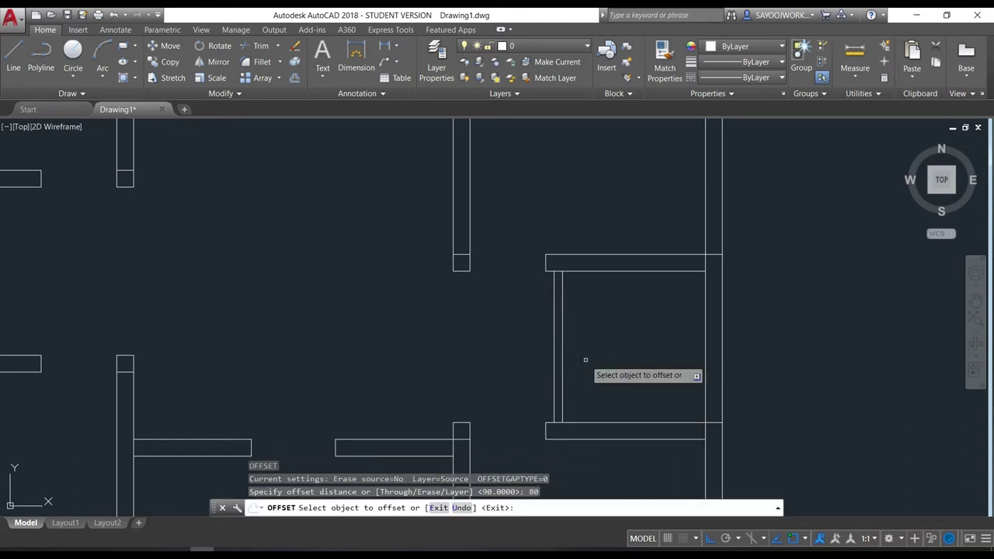
{"action": "left_click", "coordinate": [582, 421]}
{"action": "left_click", "coordinate": [592, 388]}
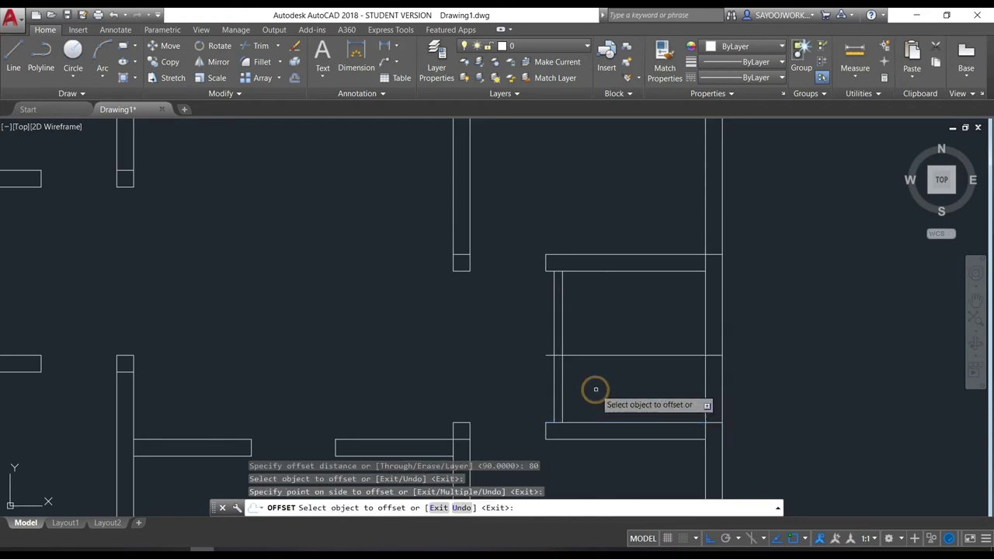
{"action": "key", "text": "Escape"}
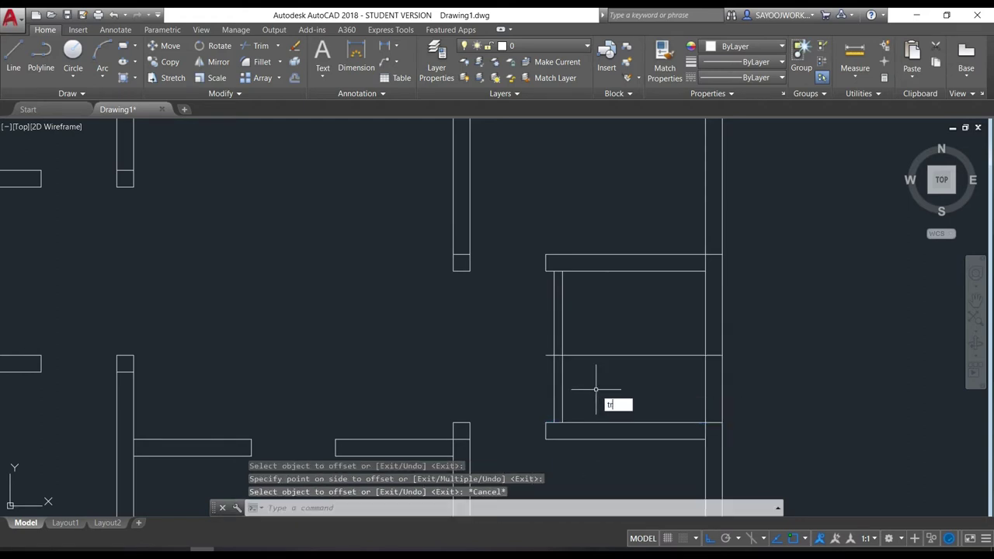
{"action": "key", "text": "Return"}
{"action": "key", "text": "Return"}
{"action": "left_click_drag", "start_coordinate": [572, 384], "coordinate": [532, 367]}
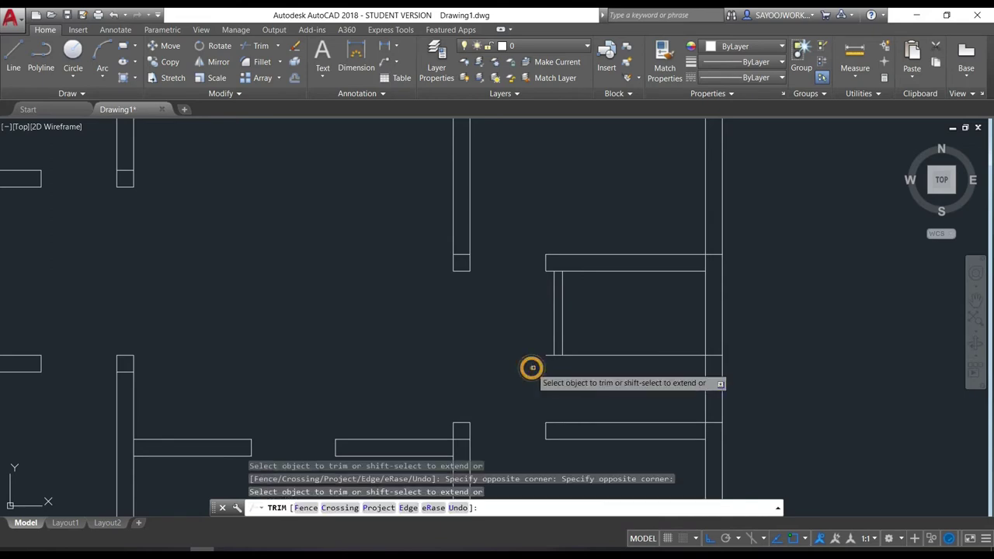
{"action": "left_click", "coordinate": [715, 355]}
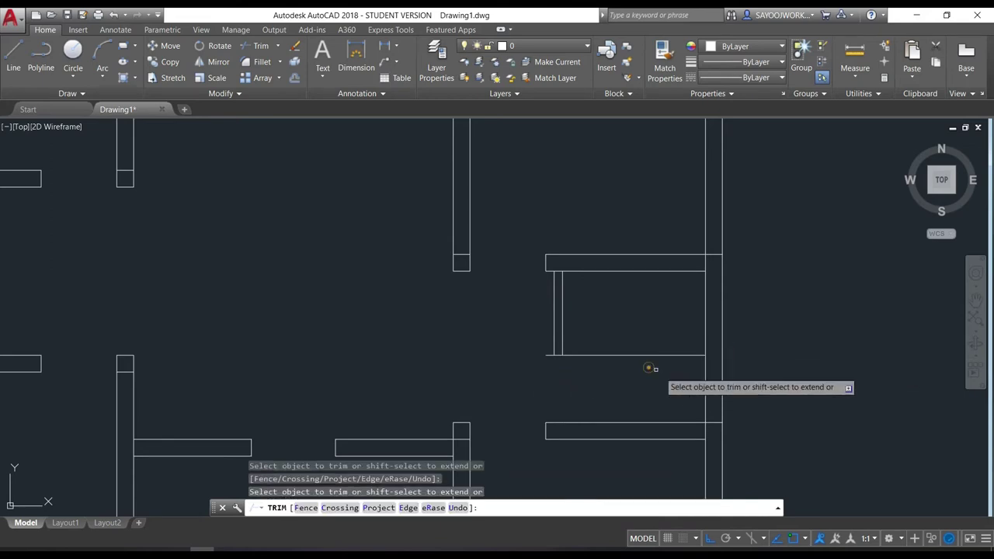
{"action": "left_click_drag", "start_coordinate": [649, 368], "coordinate": [552, 350]}
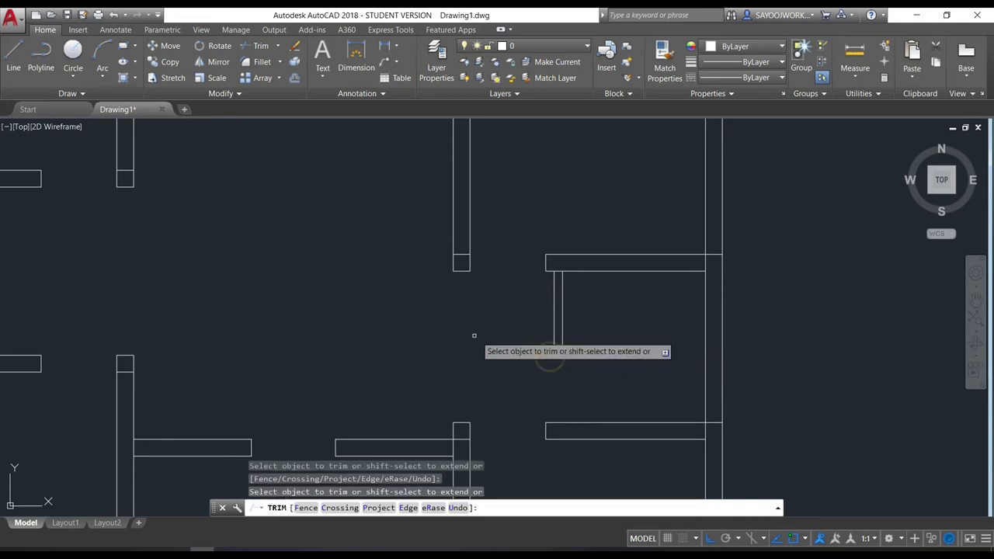
{"action": "key", "text": "Escape"}
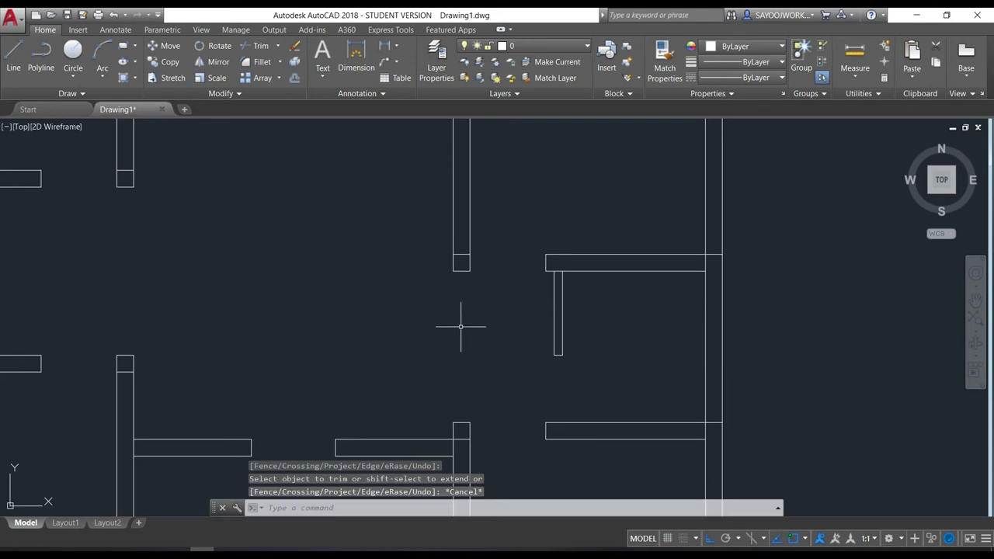
Step: Erase the stray end line of the wall stub near the central wall
{"action": "scroll", "coordinate": [460, 326], "scroll_direction": "down", "scroll_amount": 2}
{"action": "left_click", "coordinate": [460, 282]}
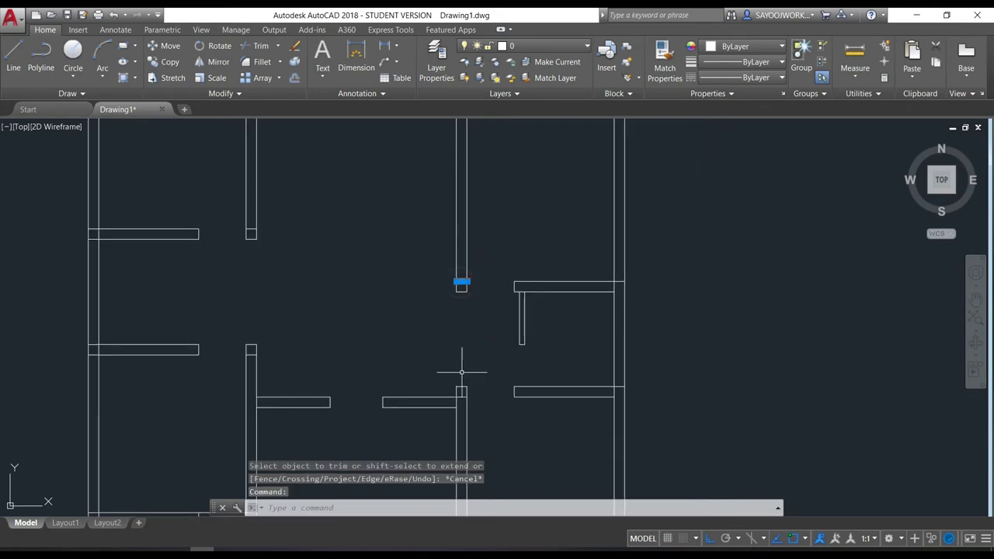
{"action": "scroll", "coordinate": [461, 392], "scroll_direction": "up", "scroll_amount": 2}
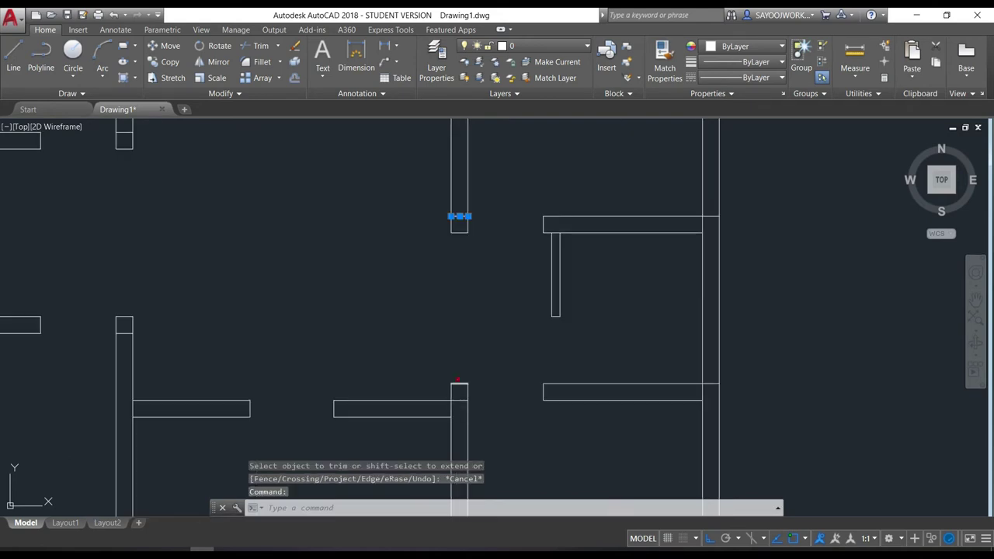
{"action": "key", "text": "Delete"}
{"action": "scroll", "coordinate": [284, 333], "scroll_direction": "down", "scroll_amount": 2}
{"action": "middle_click_drag", "start_coordinate": [288, 315], "coordinate": [407, 334]}
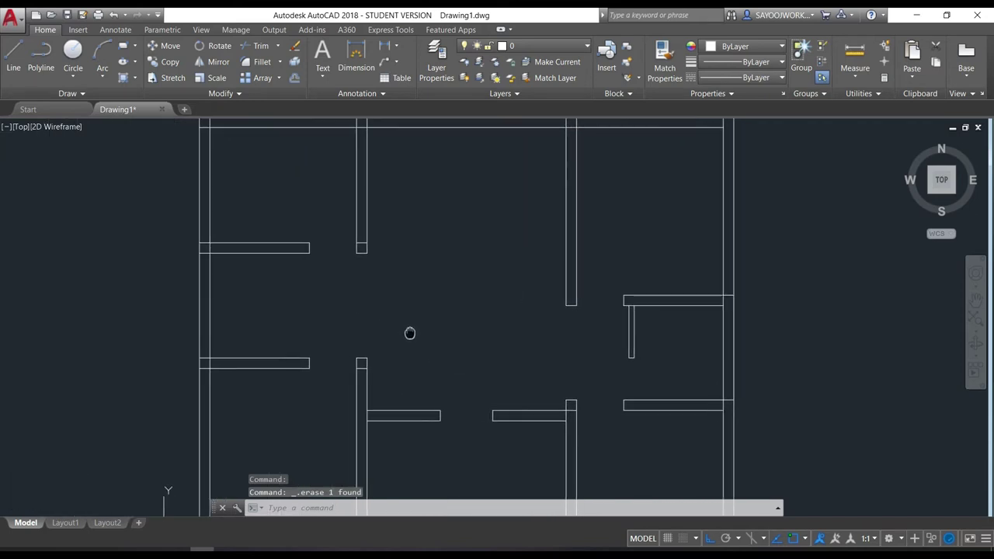
{"action": "scroll", "coordinate": [240, 328], "scroll_direction": "up", "scroll_amount": 2}
{"action": "middle_click_drag", "start_coordinate": [240, 329], "coordinate": [322, 367]}
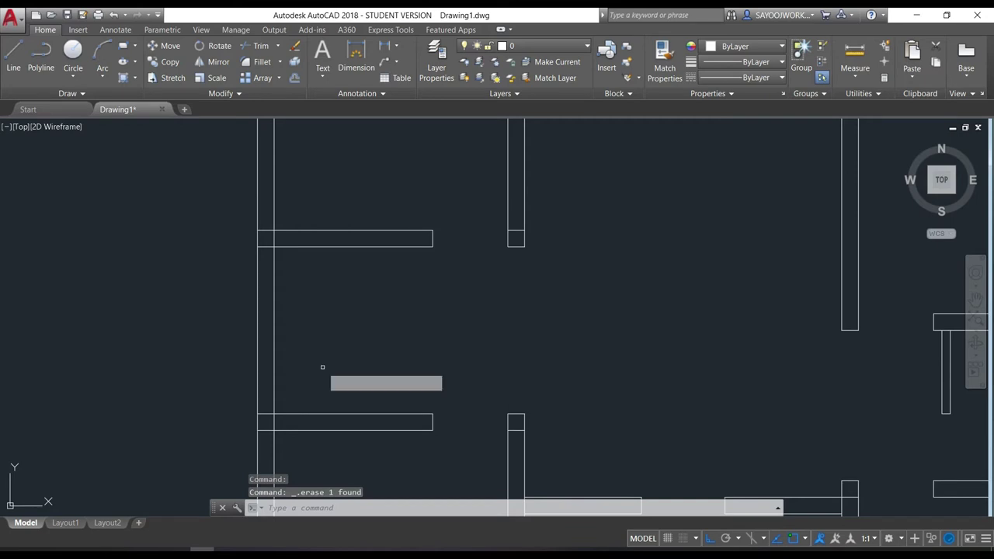
{"action": "type", "text": "tr"}
{"action": "key", "text": "Return"}
{"action": "key", "text": "Return"}
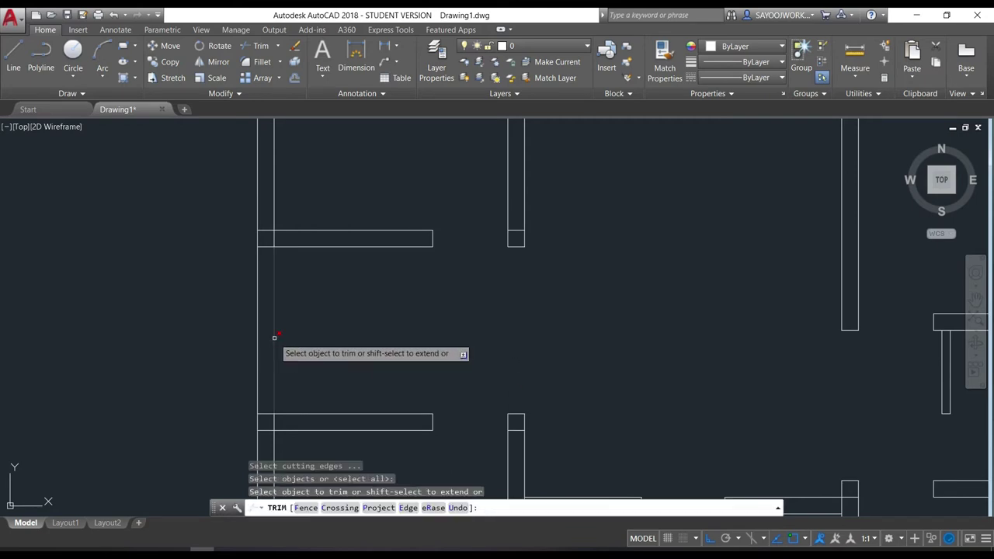
Step: Trim the overlapping double-wall lines at the left and right top wall corners
{"action": "middle_click_drag", "start_coordinate": [329, 314], "coordinate": [343, 344]}
{"action": "scroll", "coordinate": [399, 335], "scroll_direction": "down", "scroll_amount": 2}
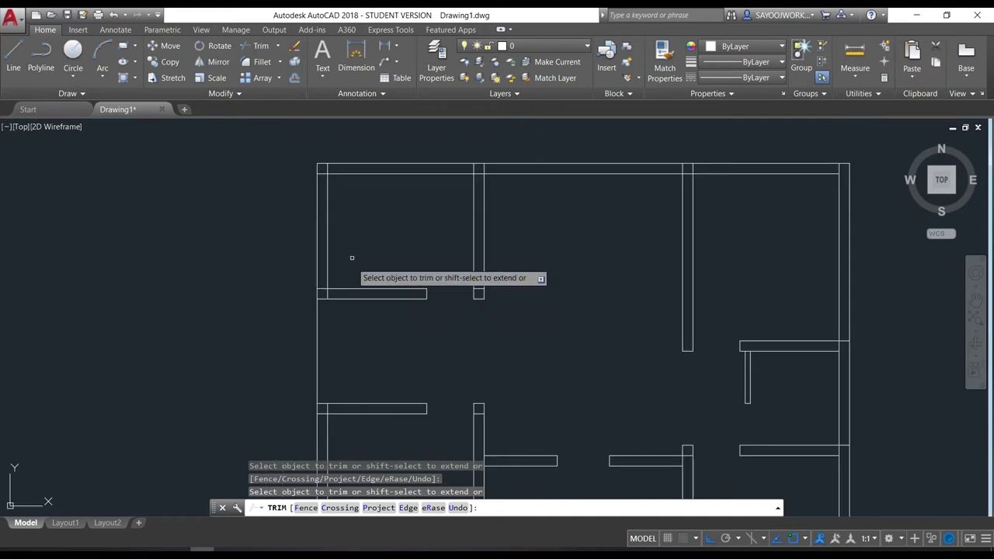
{"action": "mouse_move", "coordinate": [448, 340]}
{"action": "middle_mouse_down"}
{"action": "mouse_move", "coordinate": [424, 231]}
{"action": "mouse_move", "coordinate": [448, 262]}
{"action": "mouse_move", "coordinate": [415, 327]}
{"action": "middle_mouse_up"}
{"action": "scroll", "coordinate": [419, 235], "scroll_direction": "down", "scroll_amount": 2}
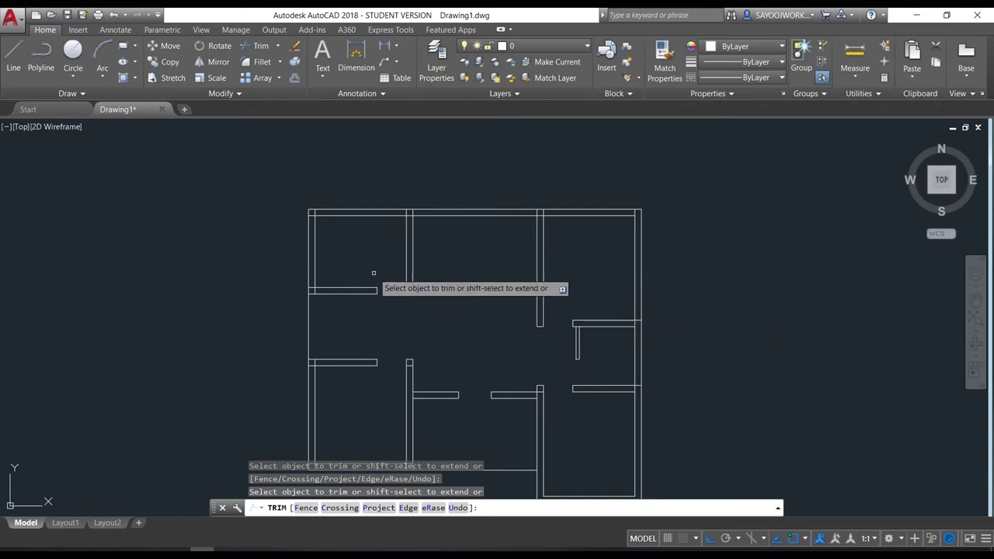
{"action": "scroll", "coordinate": [331, 285], "scroll_direction": "up", "scroll_amount": 2}
{"action": "scroll", "coordinate": [302, 289], "scroll_direction": "up", "scroll_amount": 3}
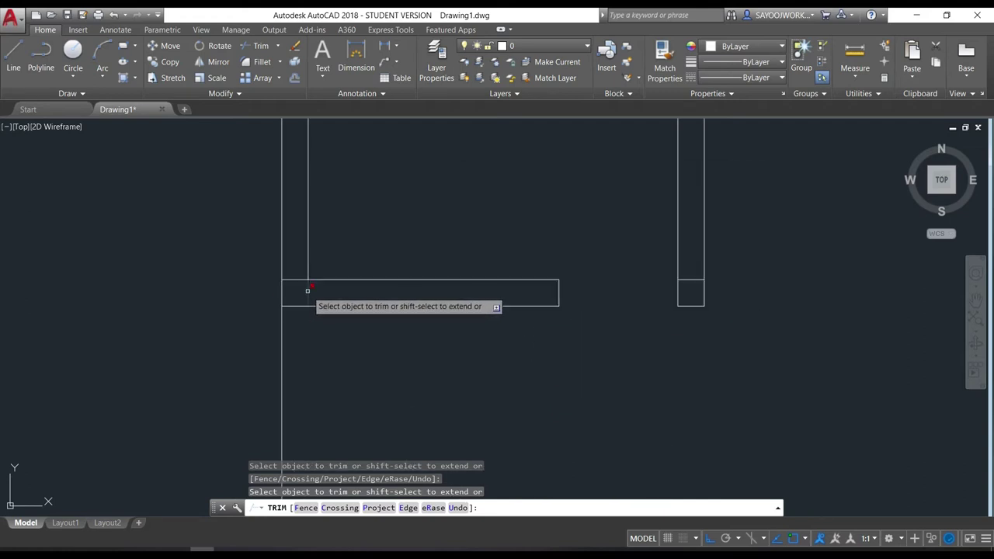
{"action": "scroll", "coordinate": [298, 278], "scroll_direction": "down", "scroll_amount": 3}
{"action": "scroll", "coordinate": [372, 346], "scroll_direction": "up", "scroll_amount": 2}
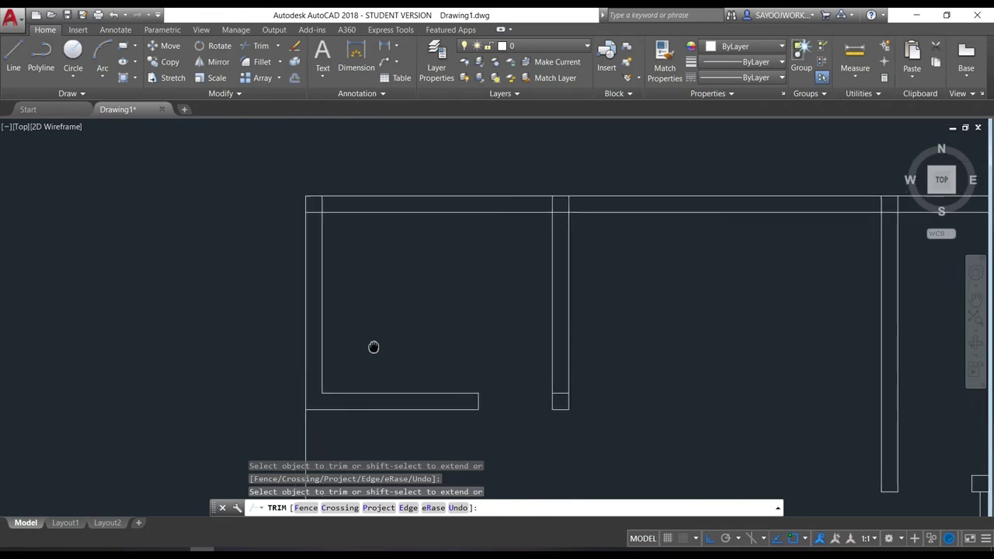
{"action": "scroll", "coordinate": [311, 207], "scroll_direction": "up", "scroll_amount": 2}
{"action": "left_click", "coordinate": [311, 212]}
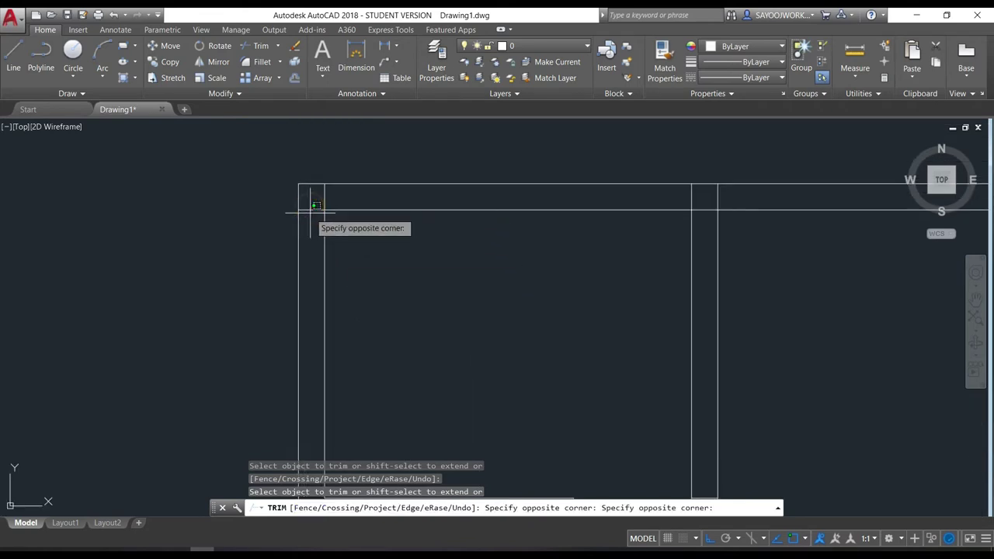
{"action": "left_click", "coordinate": [311, 215]}
{"action": "left_click", "coordinate": [328, 195]}
{"action": "left_click", "coordinate": [329, 194]}
{"action": "left_click", "coordinate": [709, 192]}
{"action": "left_click", "coordinate": [683, 193]}
{"action": "left_click", "coordinate": [710, 215]}
{"action": "left_click", "coordinate": [701, 196]}
Step: Trim the wall lines crossing the middle corner and the upper-right wall corner
{"action": "scroll", "coordinate": [749, 258], "scroll_direction": "down", "scroll_amount": 3}
{"action": "middle_click_drag", "start_coordinate": [442, 280], "coordinate": [388, 285]}
{"action": "scroll", "coordinate": [606, 251], "scroll_direction": "up", "scroll_amount": 6}
{"action": "left_click", "coordinate": [533, 286]}
{"action": "left_click", "coordinate": [458, 284]}
{"action": "left_click", "coordinate": [479, 336]}
{"action": "left_click", "coordinate": [474, 292]}
{"action": "scroll", "coordinate": [625, 320], "scroll_direction": "down", "scroll_amount": 4}
{"action": "scroll", "coordinate": [625, 320], "scroll_direction": "up", "scroll_amount": 1}
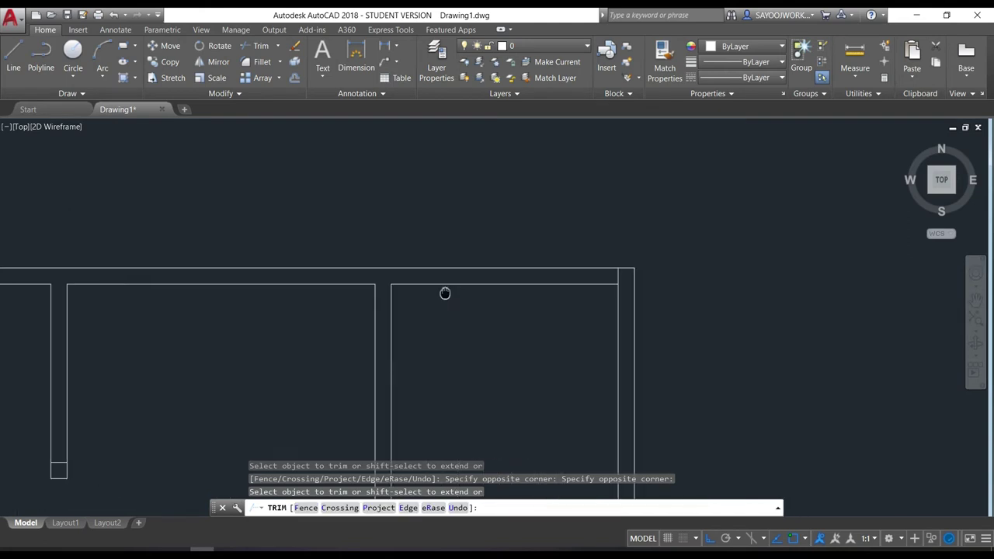
{"action": "scroll", "coordinate": [605, 271], "scroll_direction": "up", "scroll_amount": 2}
{"action": "left_click", "coordinate": [608, 268]}
{"action": "left_click", "coordinate": [606, 281]}
Step: Trim the overlapping lines at the right wall junction
{"action": "scroll", "coordinate": [598, 279], "scroll_direction": "down", "scroll_amount": 5}
{"action": "scroll", "coordinate": [575, 256], "scroll_direction": "up", "scroll_amount": 4}
{"action": "scroll", "coordinate": [594, 295], "scroll_direction": "up", "scroll_amount": 1}
{"action": "left_click", "coordinate": [578, 297]}
{"action": "left_click", "coordinate": [547, 297]}
{"action": "scroll", "coordinate": [575, 307], "scroll_direction": "down", "scroll_amount": 3}
{"action": "scroll", "coordinate": [567, 306], "scroll_direction": "down", "scroll_amount": 2}
{"action": "scroll", "coordinate": [545, 303], "scroll_direction": "up", "scroll_amount": 2}
{"action": "scroll", "coordinate": [556, 296], "scroll_direction": "up", "scroll_amount": 1}
{"action": "scroll", "coordinate": [551, 295], "scroll_direction": "up", "scroll_amount": 2}
{"action": "scroll", "coordinate": [541, 311], "scroll_direction": "up", "scroll_amount": 2}
{"action": "left_click", "coordinate": [539, 302]}
{"action": "left_click", "coordinate": [539, 333]}
{"action": "scroll", "coordinate": [543, 341], "scroll_direction": "down", "scroll_amount": 5}
{"action": "scroll", "coordinate": [548, 347], "scroll_direction": "down", "scroll_amount": 4}
{"action": "scroll", "coordinate": [537, 348], "scroll_direction": "down", "scroll_amount": 2}
{"action": "scroll", "coordinate": [556, 319], "scroll_direction": "up", "scroll_amount": 5}
{"action": "scroll", "coordinate": [513, 311], "scroll_direction": "up", "scroll_amount": 3}
Step: Trim the vertical wall's edge between the horizontal walls, then end TRIM
{"action": "left_click", "coordinate": [559, 298]}
{"action": "left_click", "coordinate": [454, 286]}
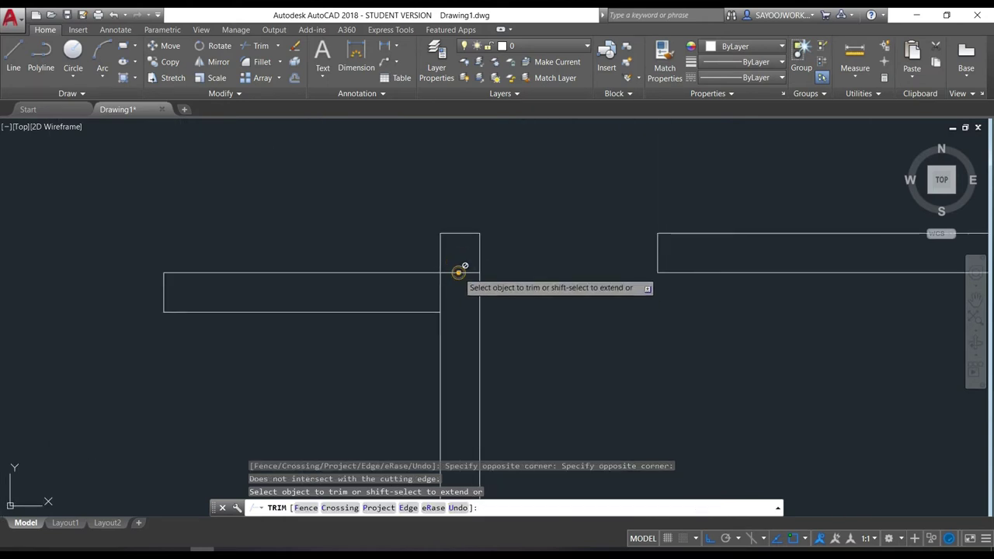
{"action": "left_click", "coordinate": [451, 282]}
{"action": "left_click", "coordinate": [434, 285]}
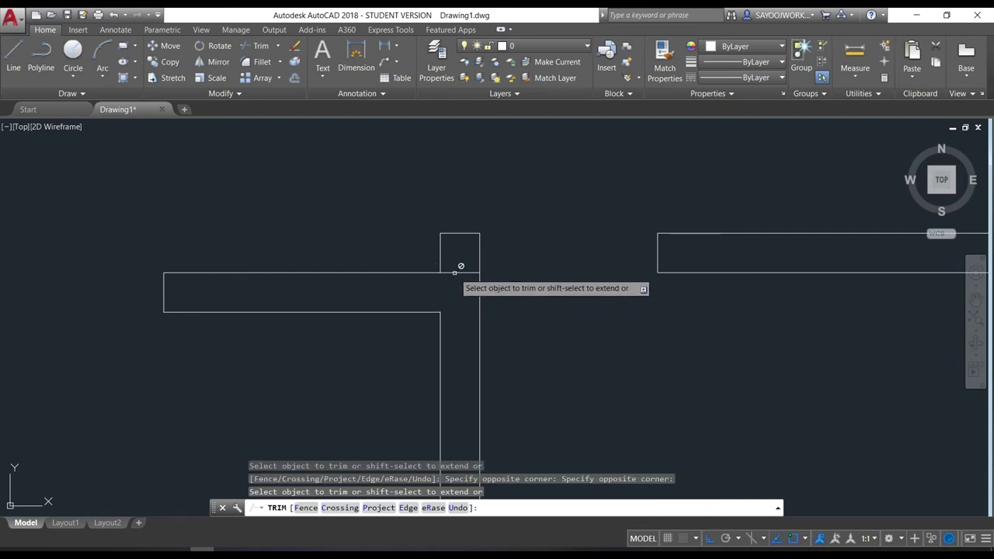
{"action": "left_click", "coordinate": [454, 274]}
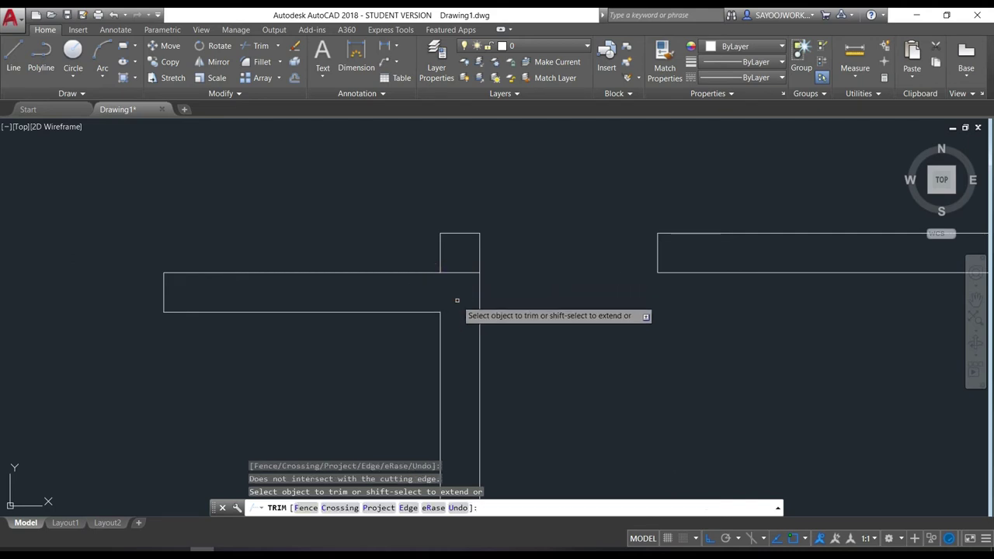
{"action": "key", "text": "Escape"}
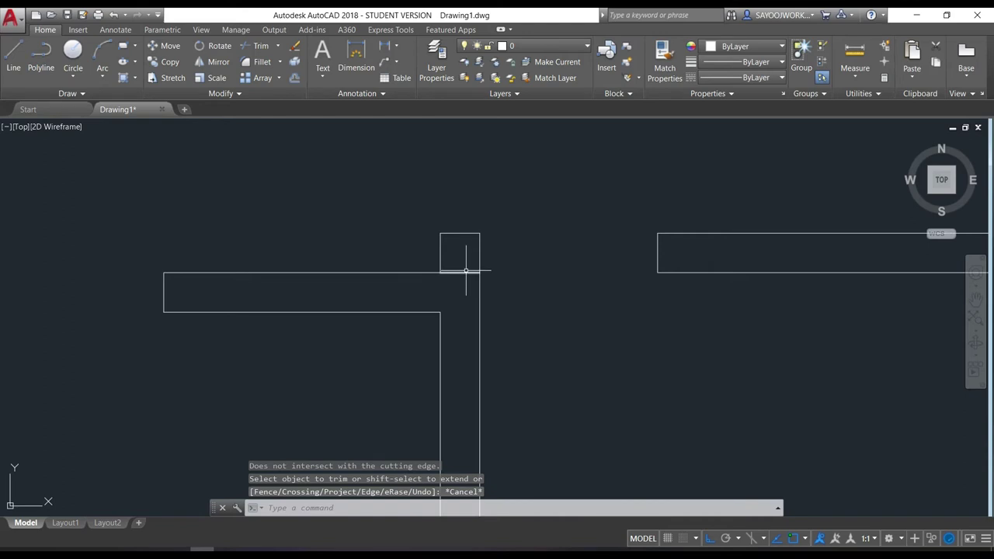
Step: Erase the short leftover line at the wall junction
{"action": "left_click", "coordinate": [465, 272]}
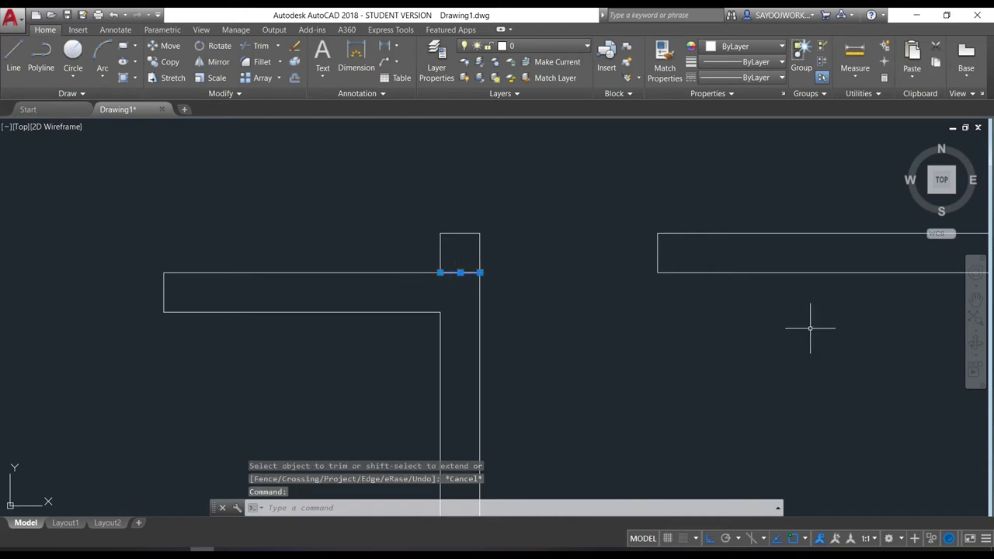
{"action": "key", "text": "Delete"}
{"action": "scroll", "coordinate": [533, 311], "scroll_direction": "down", "scroll_amount": 3}
{"action": "scroll", "coordinate": [492, 328], "scroll_direction": "down", "scroll_amount": 2}
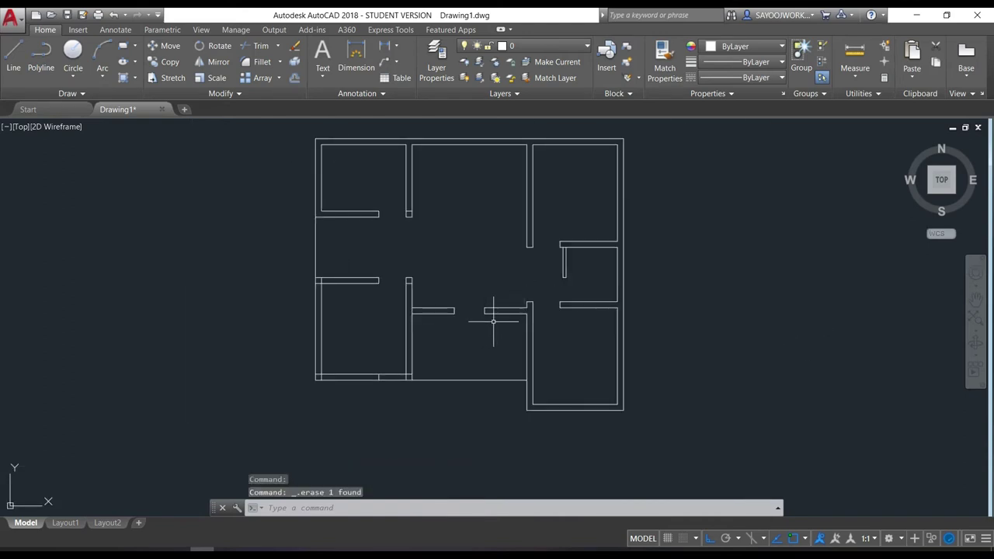
Step: Trim the overlapping lines at the middle wall junction, using all lines as cutting edges
{"action": "middle_click_drag", "start_coordinate": [493, 329], "coordinate": [607, 329]}
{"action": "key", "text": "Return"}
{"action": "key", "text": "Return"}
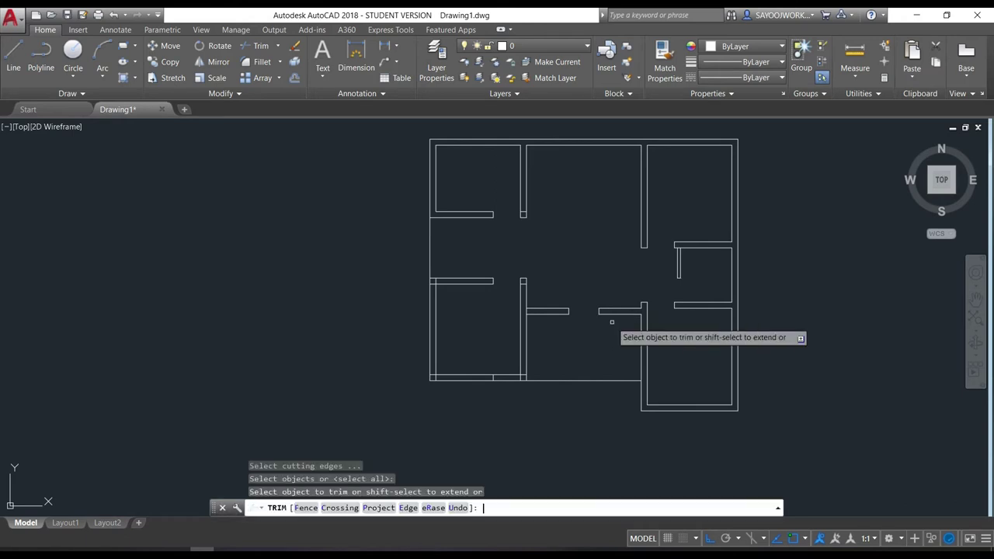
{"action": "scroll", "coordinate": [532, 303], "scroll_direction": "up", "scroll_amount": 6}
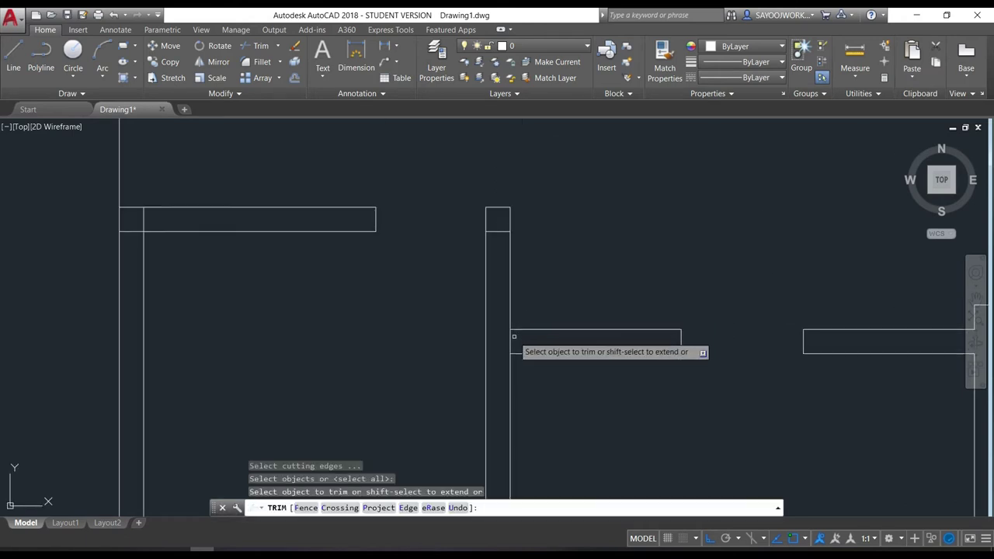
{"action": "left_click", "coordinate": [511, 336]}
{"action": "scroll", "coordinate": [490, 316], "scroll_direction": "down", "scroll_amount": 4}
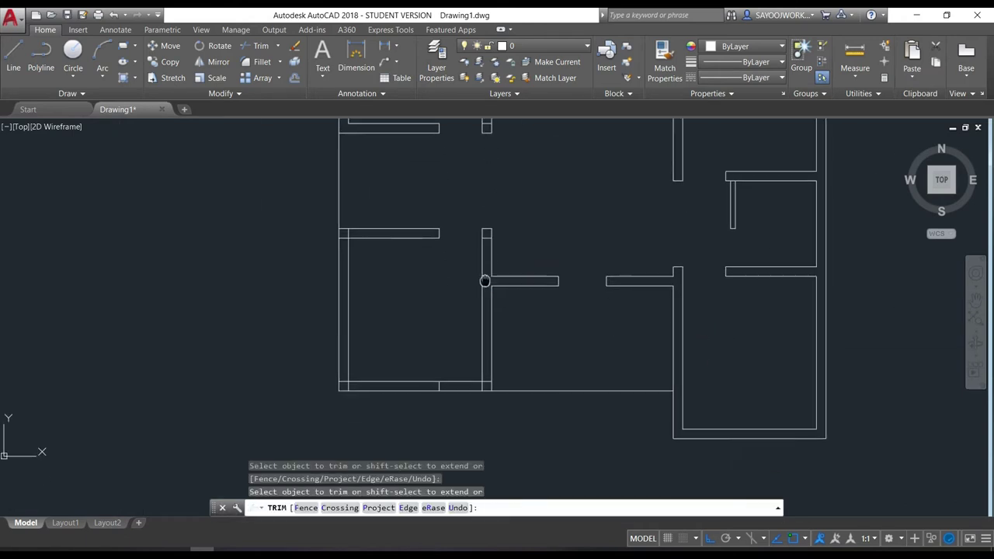
{"action": "scroll", "coordinate": [471, 344], "scroll_direction": "up", "scroll_amount": 6}
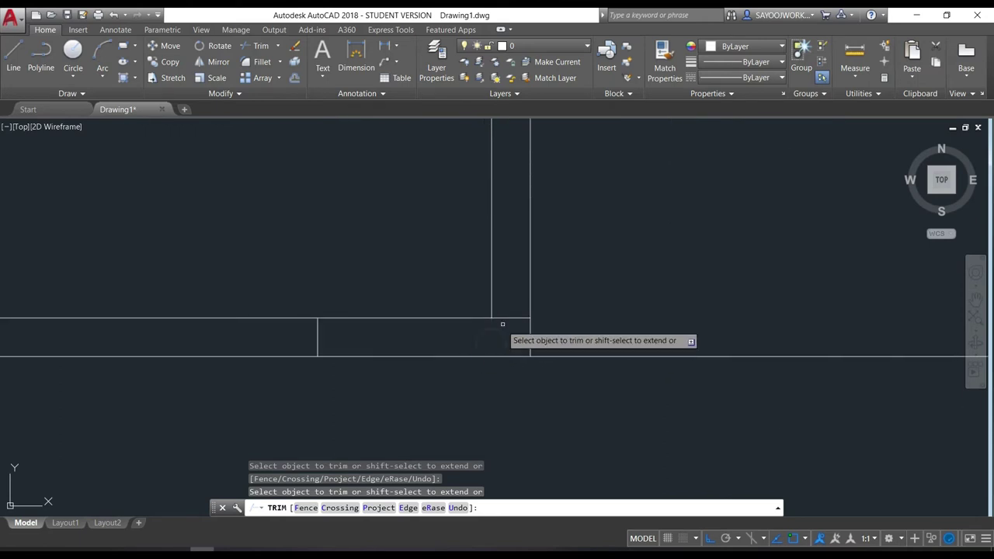
{"action": "left_click", "coordinate": [503, 320]}
{"action": "left_click", "coordinate": [502, 320]}
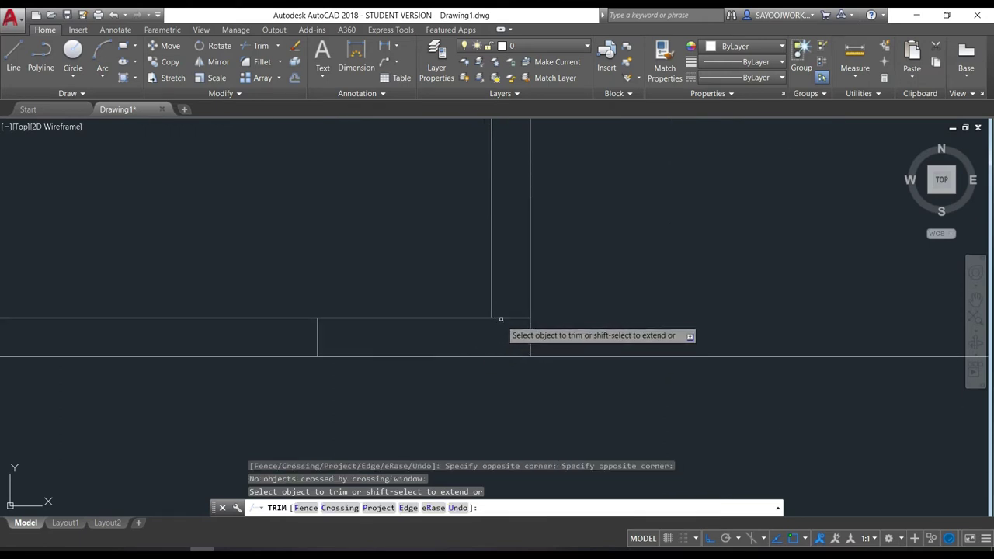
{"action": "left_click", "coordinate": [501, 319]}
{"action": "scroll", "coordinate": [500, 316], "scroll_direction": "down", "scroll_amount": 5}
Step: Trim the overlapping lines at the left wall corner
{"action": "middle_click_drag", "start_coordinate": [254, 319], "coordinate": [347, 325]}
{"action": "scroll", "coordinate": [347, 324], "scroll_direction": "up", "scroll_amount": 5}
{"action": "left_click", "coordinate": [295, 339]}
{"action": "left_click", "coordinate": [228, 339]}
{"action": "left_click", "coordinate": [218, 295]}
Step: Trim the overlapping lines at the upper room-wall junction and finish trimming
{"action": "scroll", "coordinate": [365, 288], "scroll_direction": "down", "scroll_amount": 5}
{"action": "mouse_move", "coordinate": [365, 288]}
{"action": "middle_mouse_down"}
{"action": "mouse_move", "coordinate": [401, 217]}
{"action": "mouse_move", "coordinate": [396, 412]}
{"action": "middle_mouse_up"}
{"action": "scroll", "coordinate": [353, 297], "scroll_direction": "up", "scroll_amount": 2}
{"action": "scroll", "coordinate": [357, 281], "scroll_direction": "up", "scroll_amount": 3}
{"action": "left_click", "coordinate": [340, 231]}
{"action": "left_click", "coordinate": [363, 204]}
{"action": "left_click", "coordinate": [355, 200]}
{"action": "left_click", "coordinate": [401, 214]}
{"action": "scroll", "coordinate": [401, 214], "scroll_direction": "down", "scroll_amount": 2}
{"action": "middle_click_drag", "start_coordinate": [399, 251], "coordinate": [399, 199]}
{"action": "scroll", "coordinate": [459, 377], "scroll_direction": "down", "scroll_amount": 2}
{"action": "scroll", "coordinate": [504, 380], "scroll_direction": "down", "scroll_amount": 1}
{"action": "scroll", "coordinate": [488, 381], "scroll_direction": "up", "scroll_amount": 1}
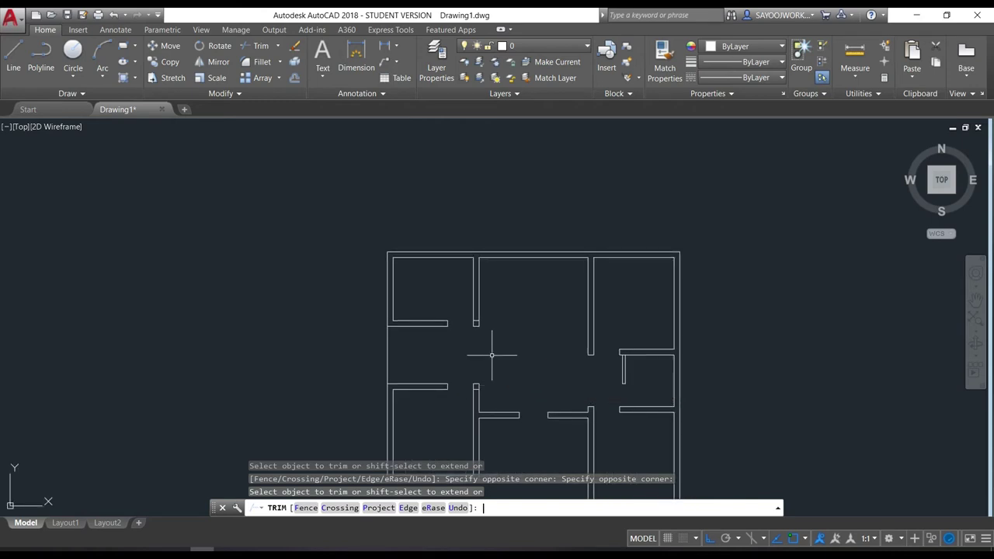
{"action": "key", "text": "Return"}
Step: Delete the short leftover wall lines at the wall ends
{"action": "scroll", "coordinate": [489, 350], "scroll_direction": "up", "scroll_amount": 5}
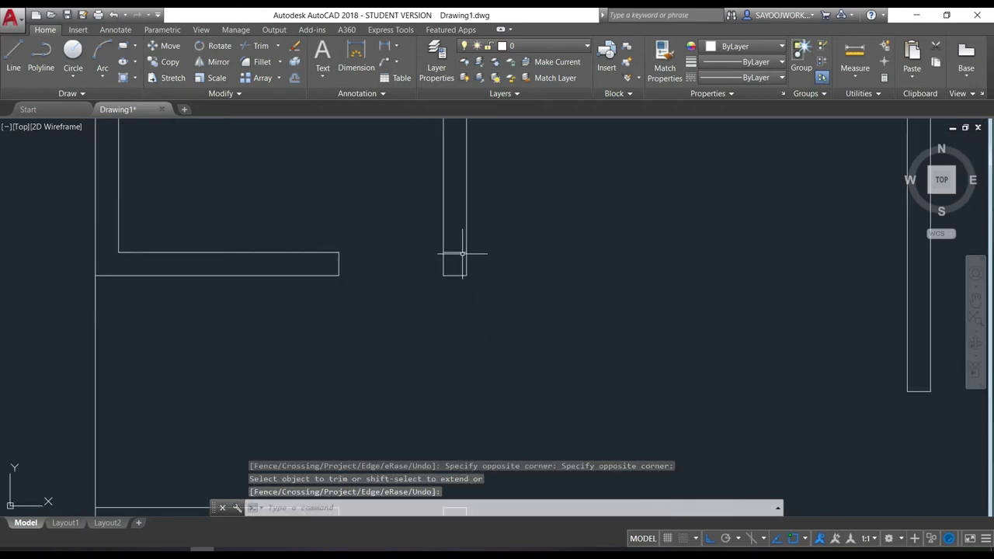
{"action": "scroll", "coordinate": [466, 264], "scroll_direction": "down", "scroll_amount": 3}
{"action": "scroll", "coordinate": [467, 334], "scroll_direction": "up", "scroll_amount": 3}
{"action": "left_click", "coordinate": [468, 351]}
{"action": "scroll", "coordinate": [466, 349], "scroll_direction": "down", "scroll_amount": 5}
{"action": "middle_click_drag", "start_coordinate": [406, 390], "coordinate": [421, 315]}
{"action": "scroll", "coordinate": [417, 321], "scroll_direction": "up", "scroll_amount": 5}
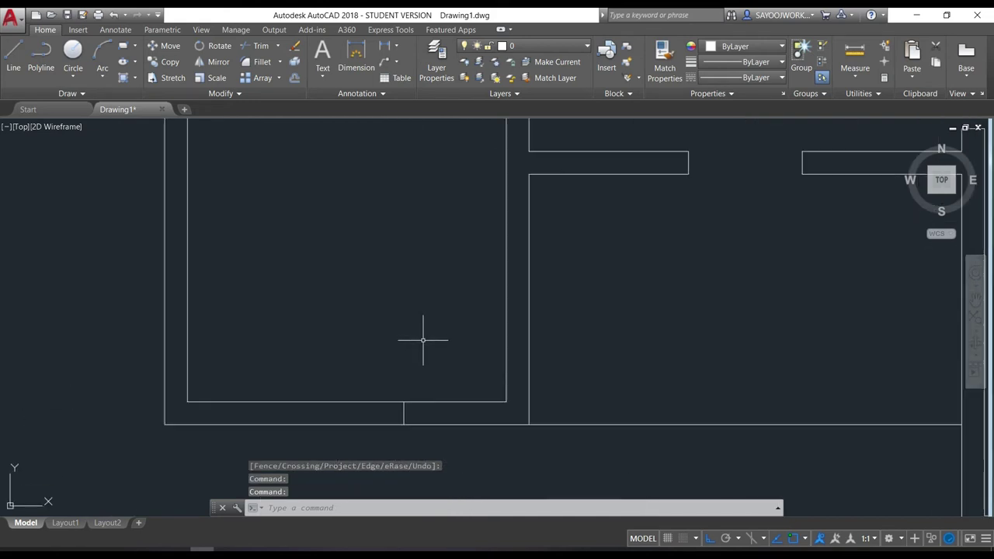
{"action": "left_click", "coordinate": [404, 410]}
{"action": "key", "text": "Delete"}
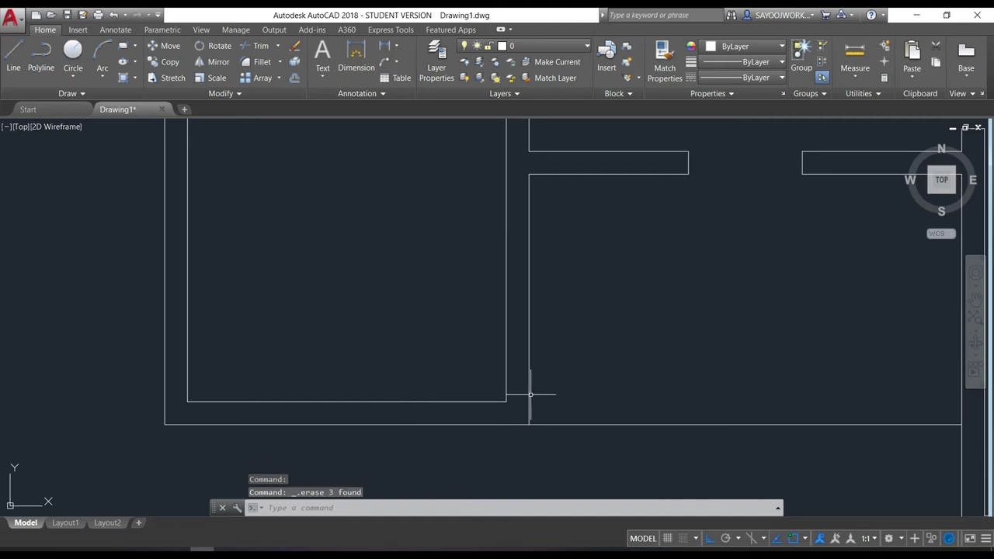
{"action": "scroll", "coordinate": [536, 388], "scroll_direction": "down", "scroll_amount": 5}
{"action": "middle_click_drag", "start_coordinate": [595, 373], "coordinate": [441, 368]}
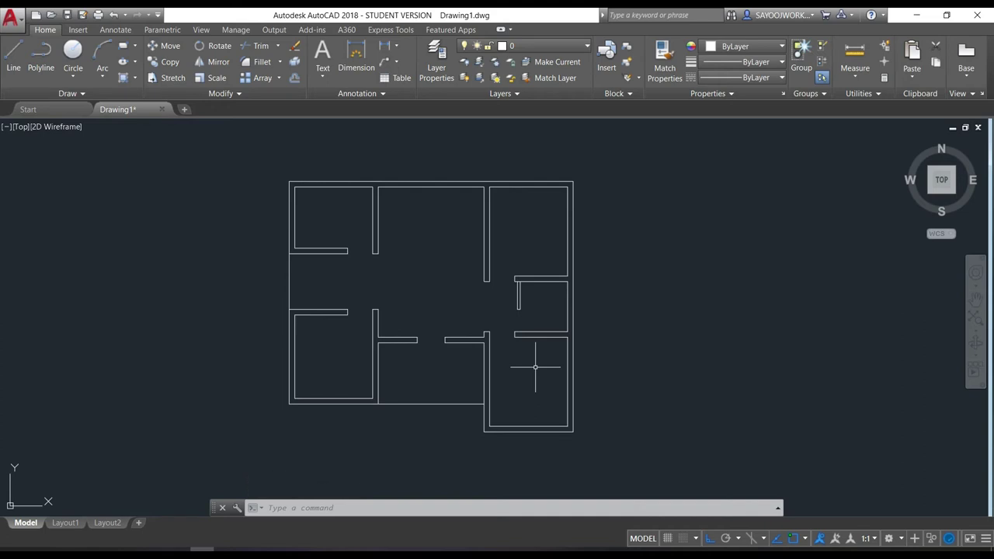
Step: Draw a vertical line straight down across the room's bottom wall
{"action": "scroll", "coordinate": [311, 396], "scroll_direction": "up", "scroll_amount": 3}
{"action": "scroll", "coordinate": [337, 399], "scroll_direction": "up", "scroll_amount": 2}
{"action": "scroll", "coordinate": [316, 393], "scroll_direction": "up", "scroll_amount": 2}
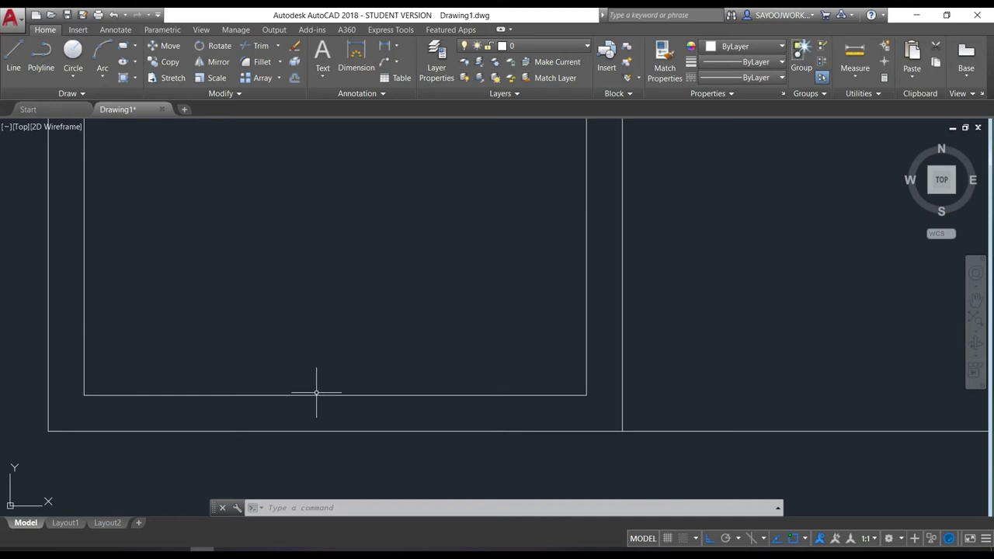
{"action": "type", "text": "l"}
{"action": "key", "text": "Return"}
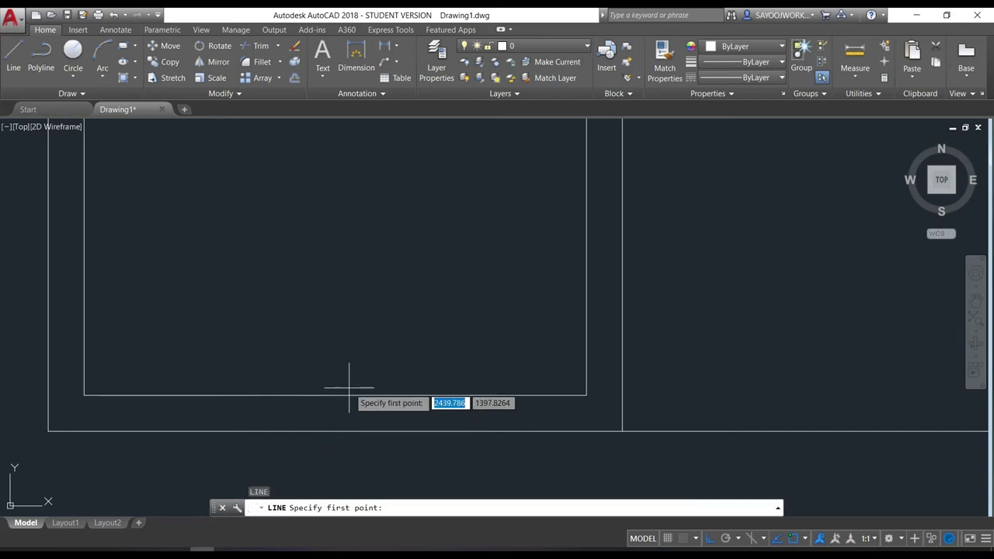
{"action": "left_click", "coordinate": [334, 395]}
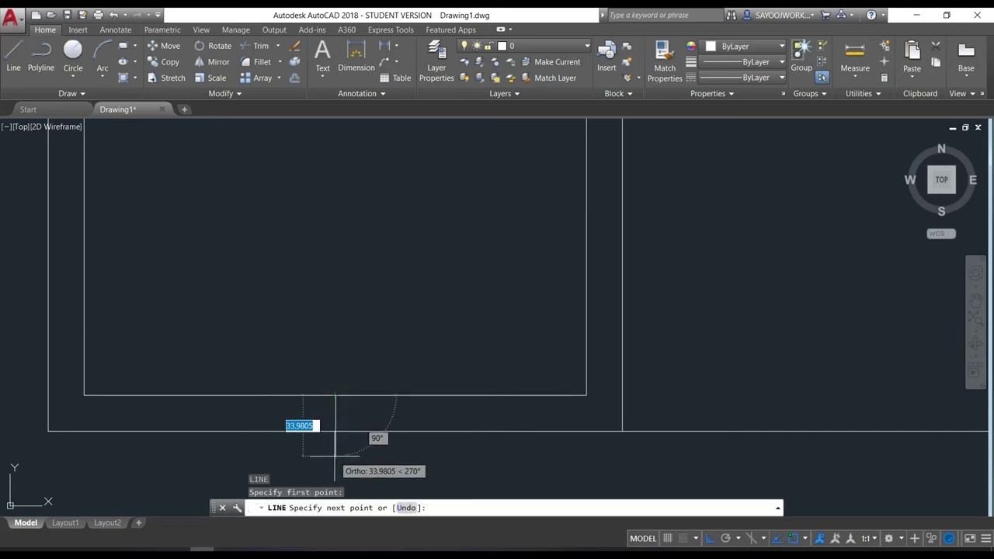
{"action": "left_click", "coordinate": [335, 457]}
{"action": "key", "text": "Return"}
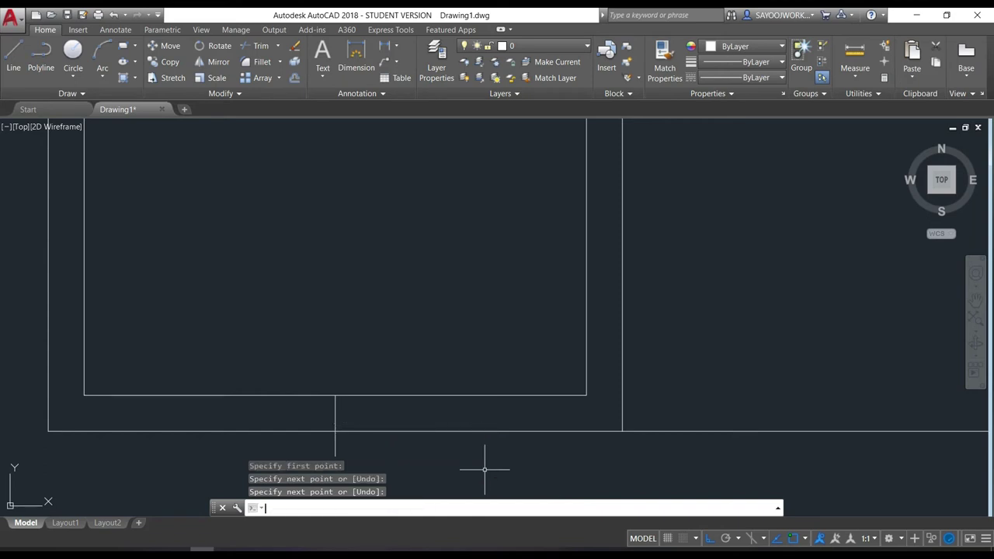
{"action": "middle_click_drag", "start_coordinate": [443, 461], "coordinate": [425, 371]}
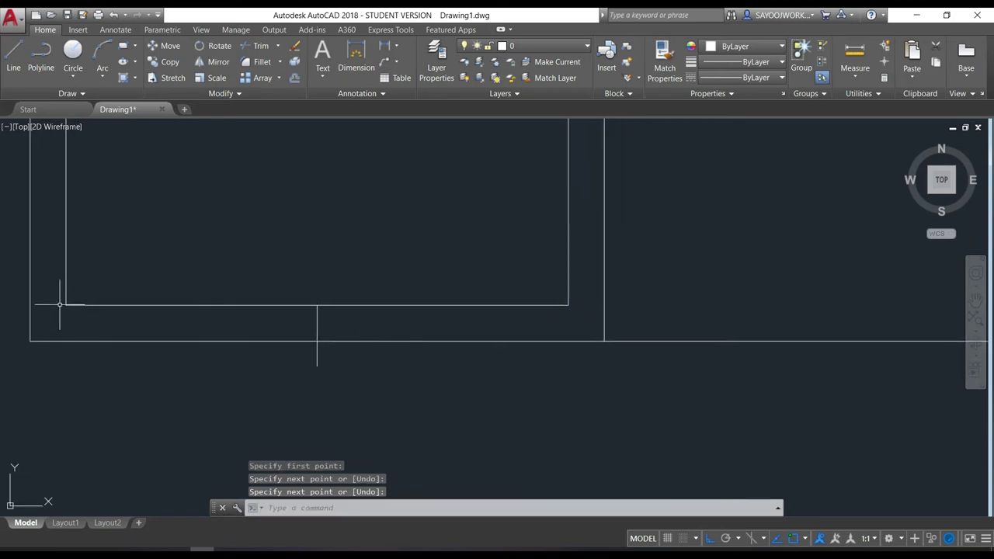
Step: Offset the vertical line 25 units to both the left and the right
{"action": "type", "text": "o"}
{"action": "key", "text": "Return"}
{"action": "type", "text": "25"}
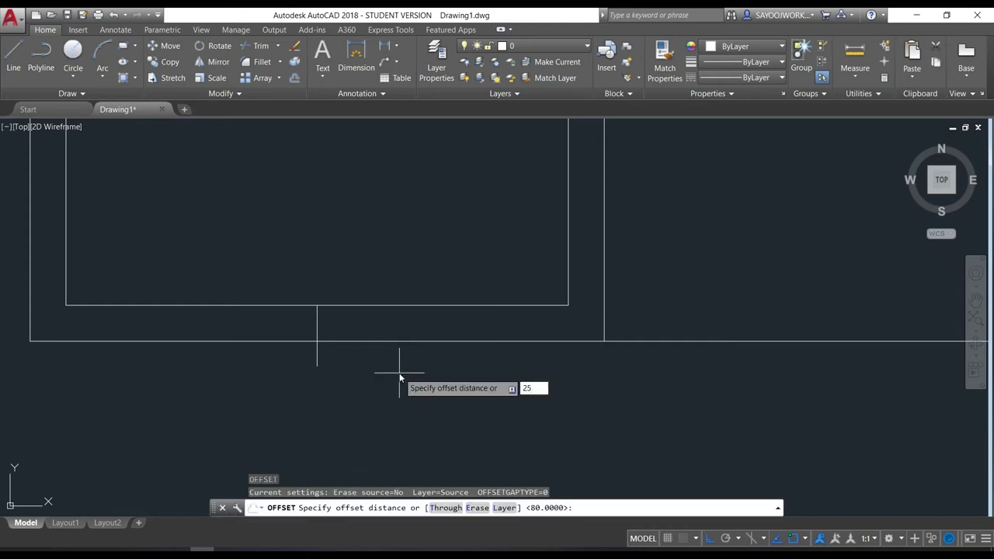
{"action": "key", "text": "Return"}
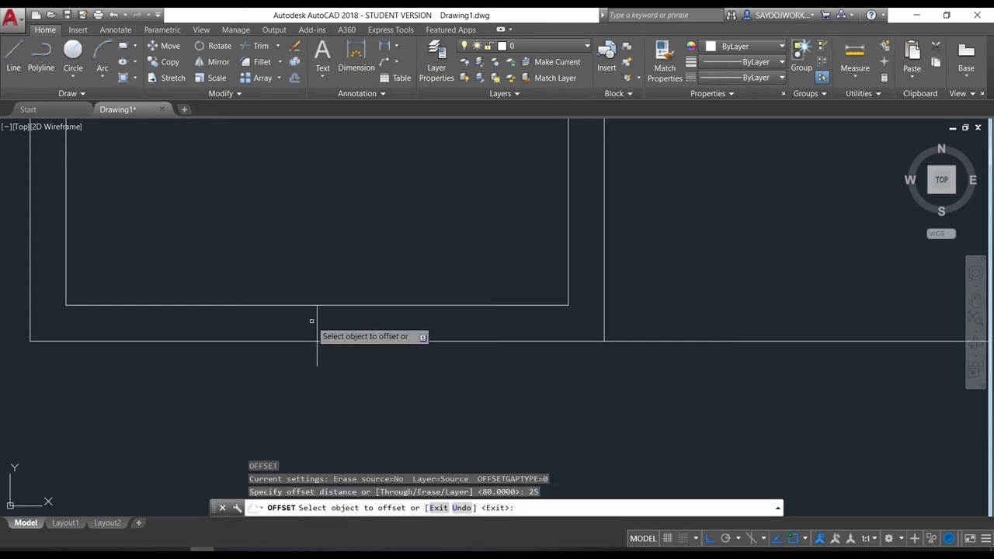
{"action": "left_click", "coordinate": [317, 316]}
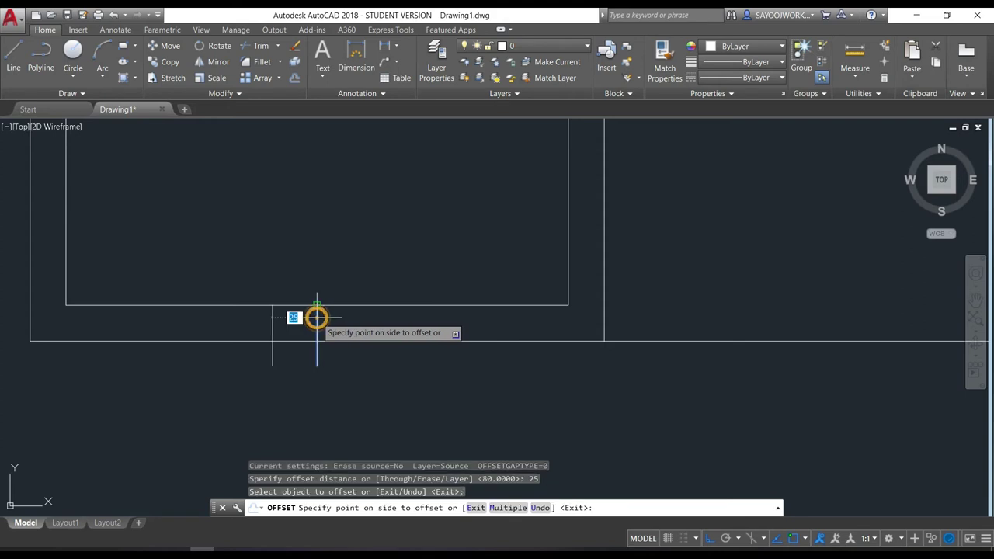
{"action": "left_click", "coordinate": [270, 326]}
{"action": "left_click", "coordinate": [317, 323]}
{"action": "left_click", "coordinate": [380, 349]}
{"action": "key", "text": "Return"}
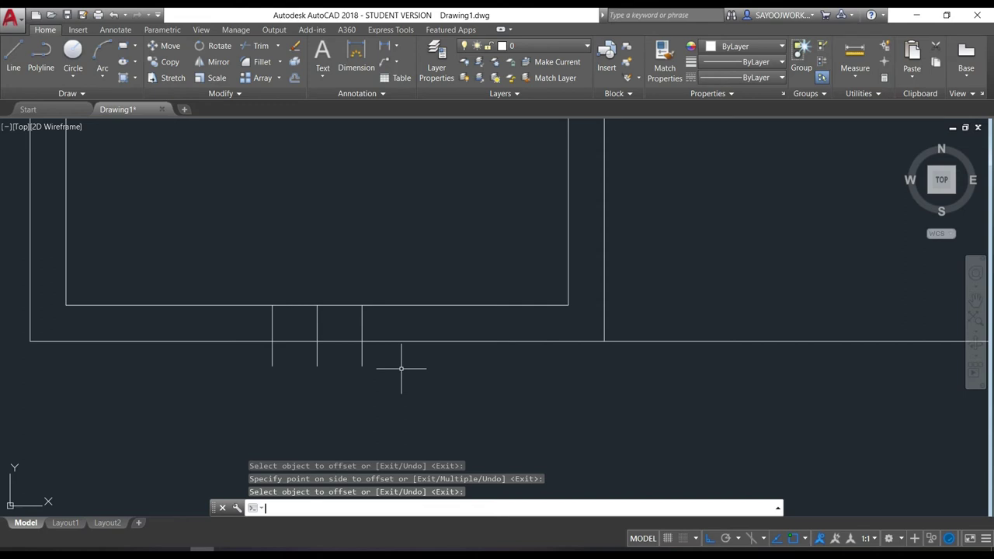
{"action": "type", "text": "o"}
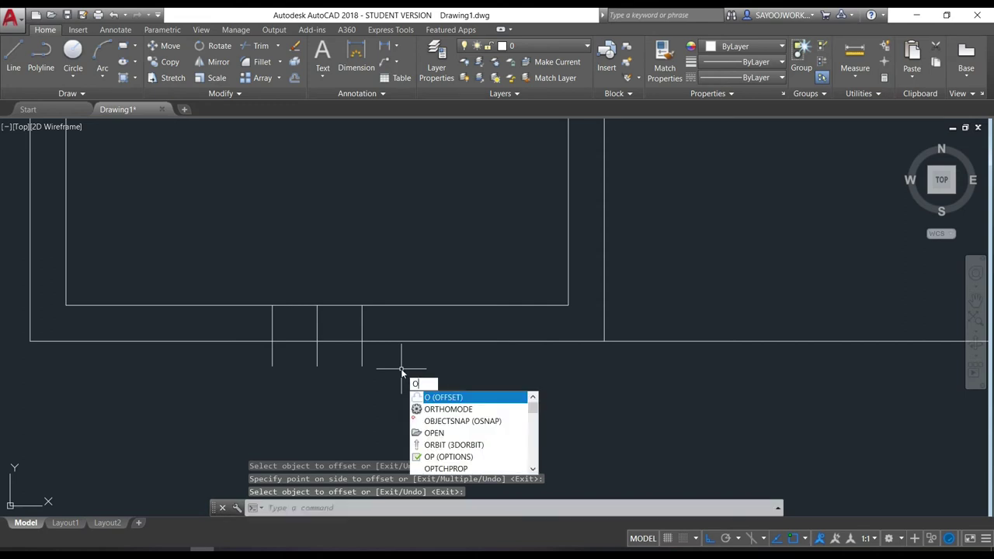
{"action": "key", "text": "Escape"}
Step: Trim the cross-line stubs hanging below the outer wall
{"action": "type", "text": "tr"}
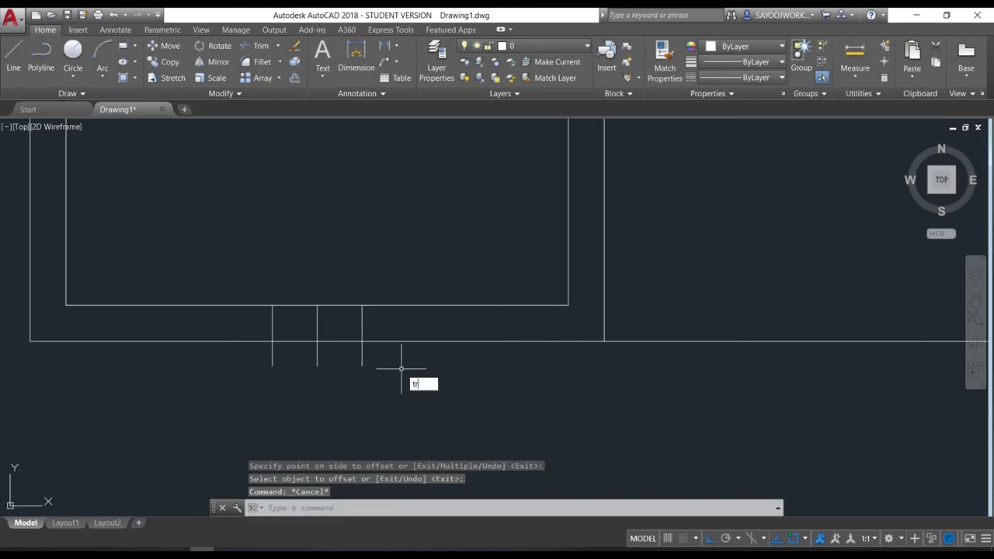
{"action": "key", "text": "Return"}
{"action": "key", "text": "Return"}
{"action": "left_click", "coordinate": [370, 370]}
{"action": "left_click", "coordinate": [353, 357]}
{"action": "left_click", "coordinate": [279, 371]}
{"action": "left_click", "coordinate": [265, 354]}
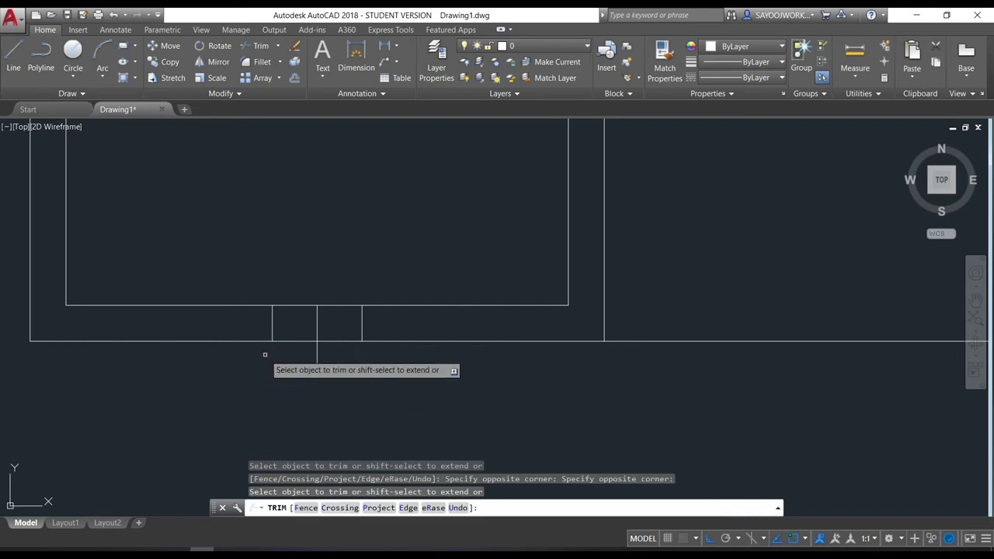
{"action": "key", "text": "Return"}
Step: Delete the middle vertical guide line in the wall
{"action": "left_click", "coordinate": [323, 334]}
{"action": "left_click", "coordinate": [306, 327]}
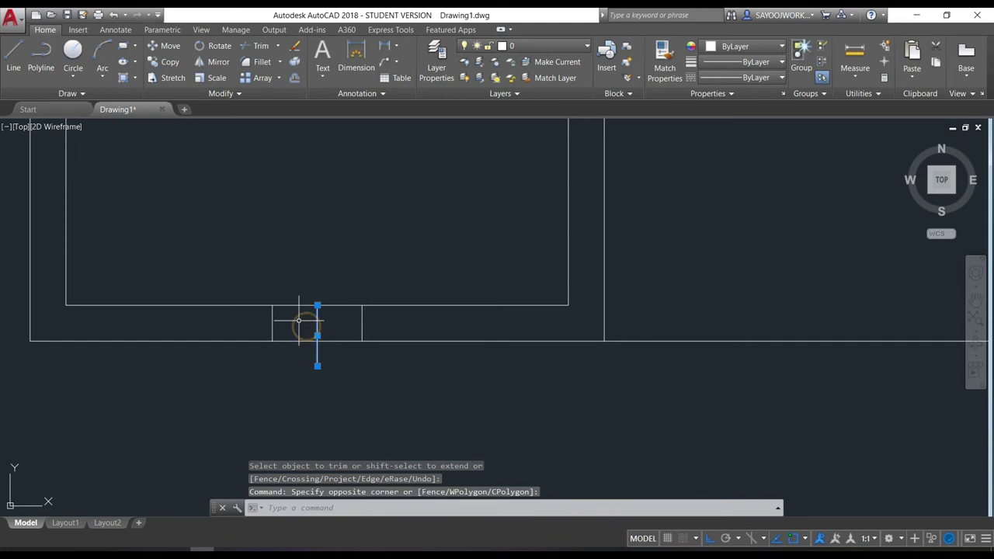
{"action": "key", "text": "Delete"}
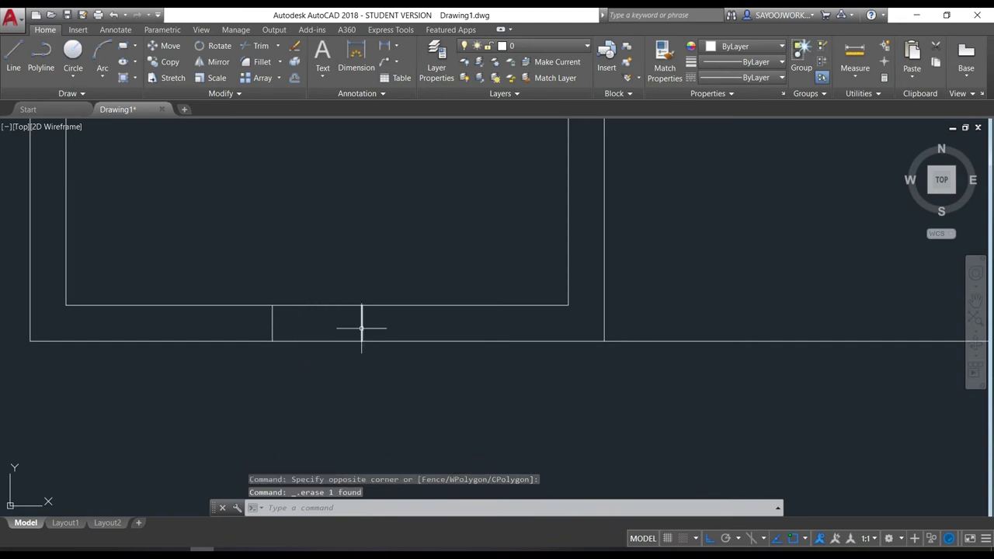
{"action": "type", "text": "o"}
Step: Offset the left and right cross lines of the opening 50 units outward
{"action": "key", "text": "Return"}
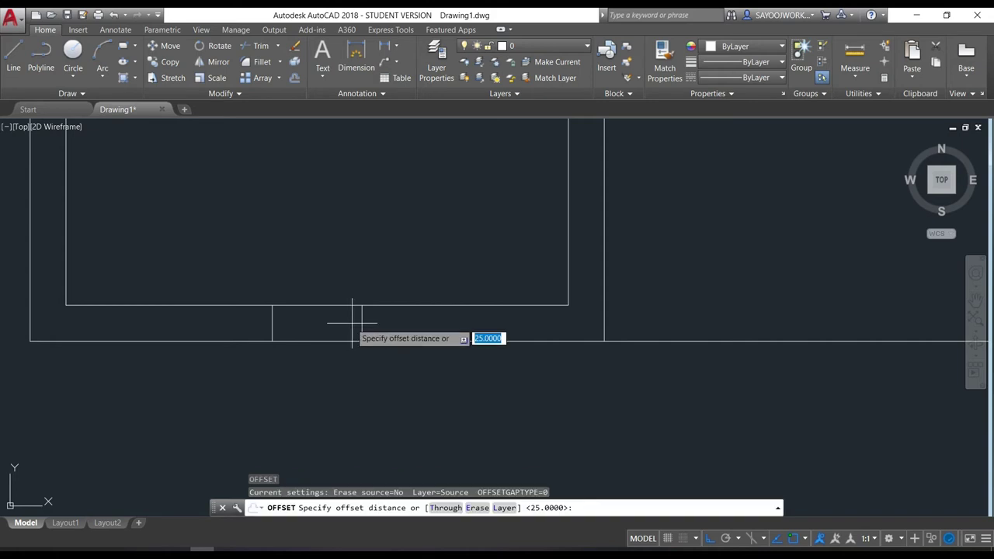
{"action": "type", "text": "50"}
{"action": "key", "text": "Return"}
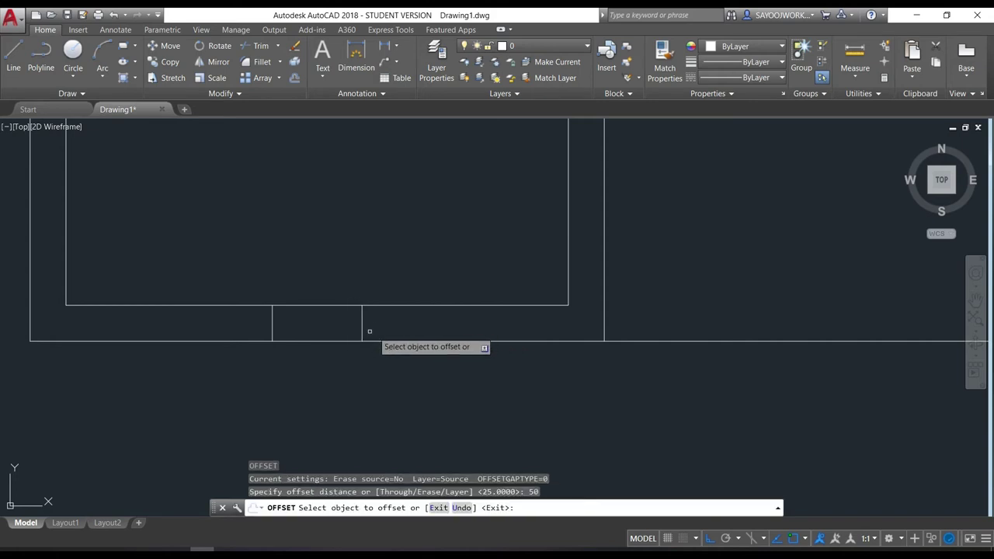
{"action": "left_click", "coordinate": [363, 325]}
{"action": "left_click", "coordinate": [461, 326]}
{"action": "left_click", "coordinate": [272, 325]}
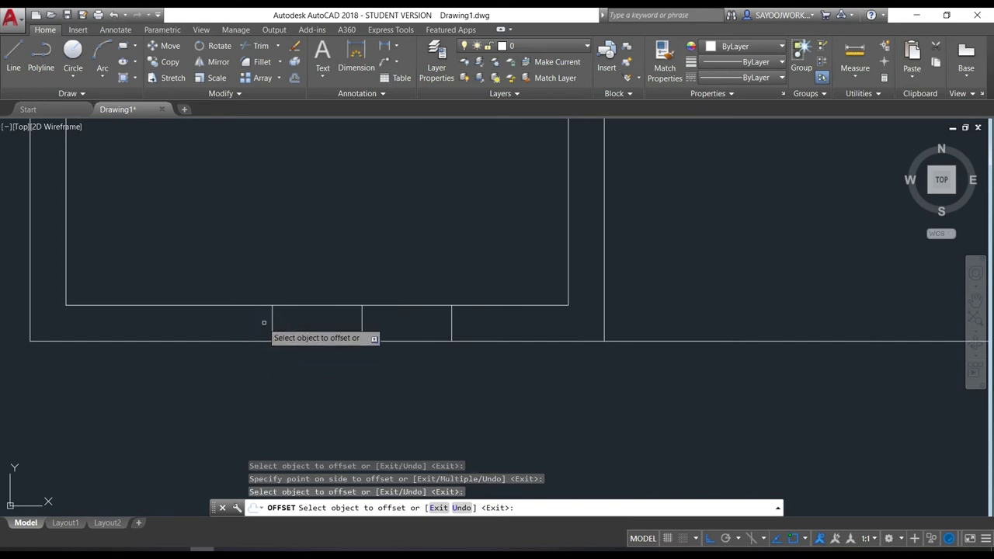
{"action": "left_click", "coordinate": [272, 322]}
{"action": "left_click", "coordinate": [219, 324]}
{"action": "key", "text": "Return"}
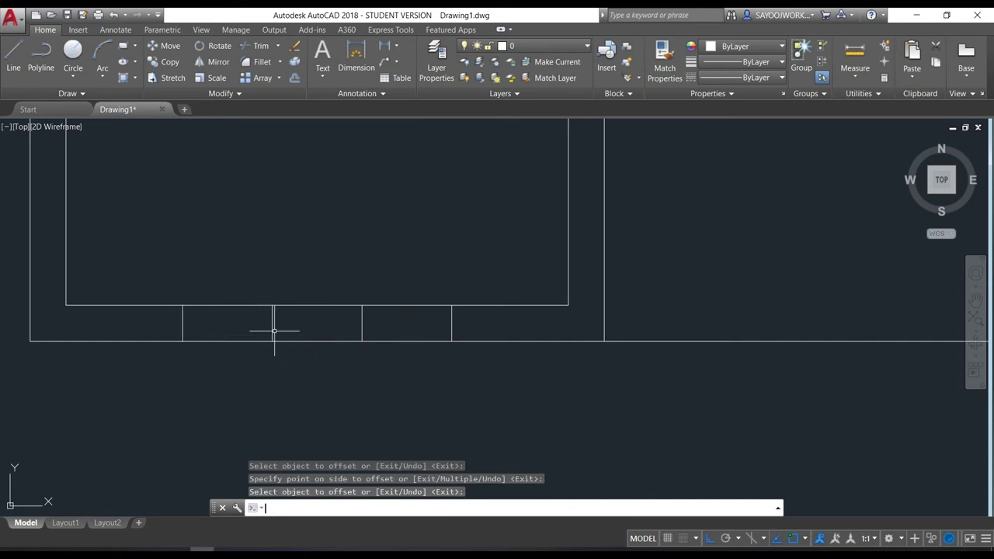
{"action": "type", "text": "L"}
Step: Draw a line across the window from the left cross line's midpoint to the rightmost cross line
{"action": "key", "text": "Return"}
{"action": "scroll", "coordinate": [249, 327], "scroll_direction": "up", "scroll_amount": 3}
{"action": "scroll", "coordinate": [171, 325], "scroll_direction": "up", "scroll_amount": 5}
{"action": "left_click", "coordinate": [121, 323]}
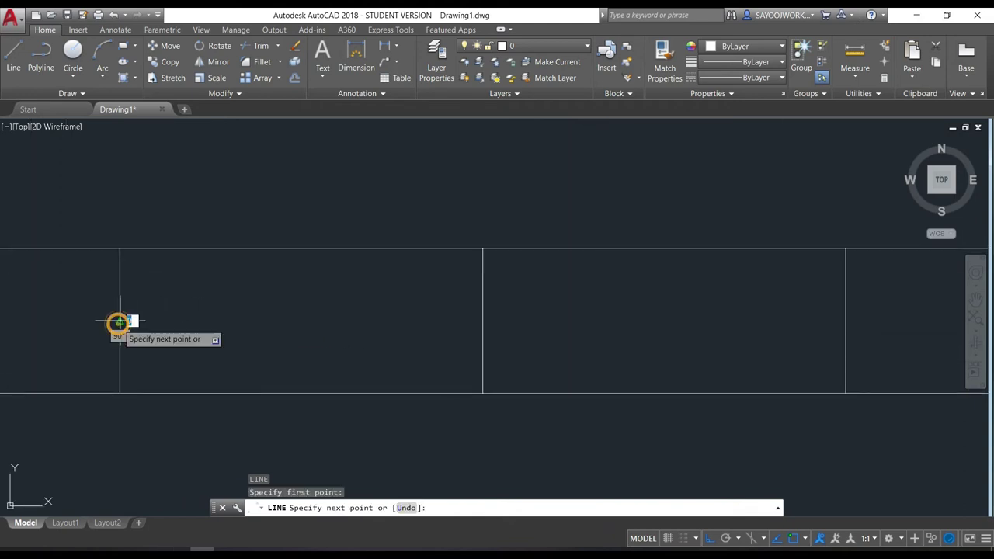
{"action": "scroll", "coordinate": [852, 316], "scroll_direction": "down", "scroll_amount": 5}
{"action": "middle_click_drag", "start_coordinate": [854, 319], "coordinate": [692, 323]}
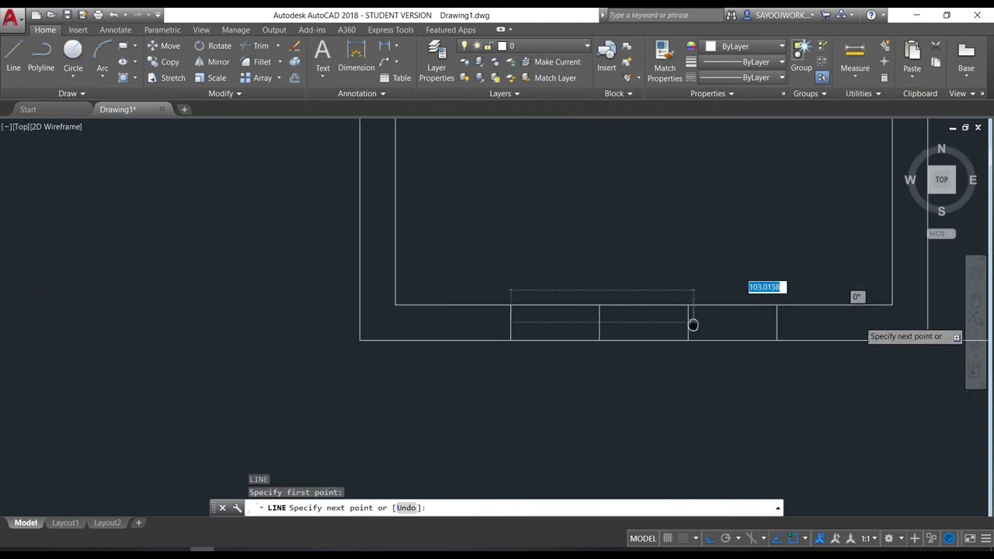
{"action": "scroll", "coordinate": [692, 324], "scroll_direction": "up", "scroll_amount": 4}
{"action": "left_click", "coordinate": [800, 323]}
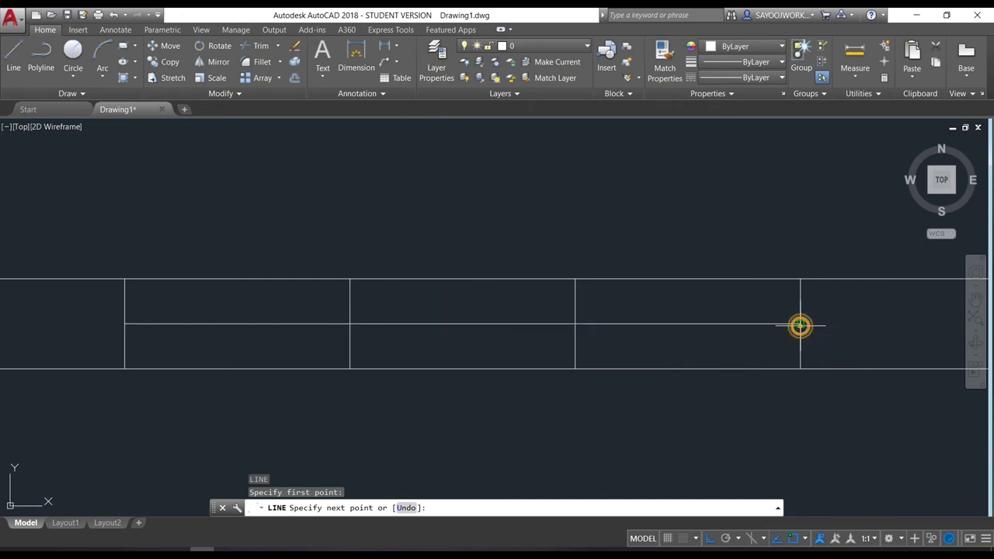
{"action": "key", "text": "Return"}
Step: Offset the middle line 2 units above and below, then delete the original middle line
{"action": "type", "text": "o"}
{"action": "key", "text": "Return"}
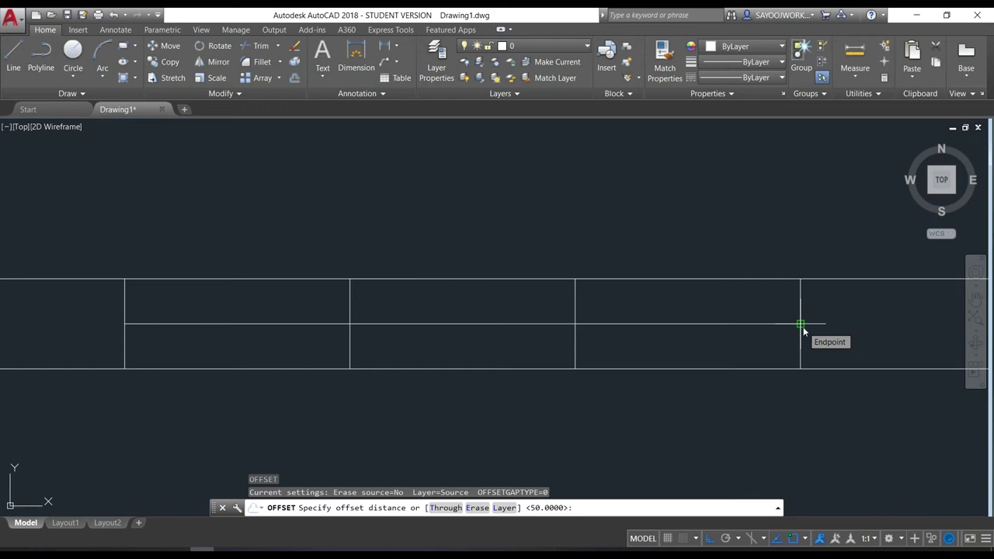
{"action": "type", "text": "2"}
{"action": "key", "text": "Return"}
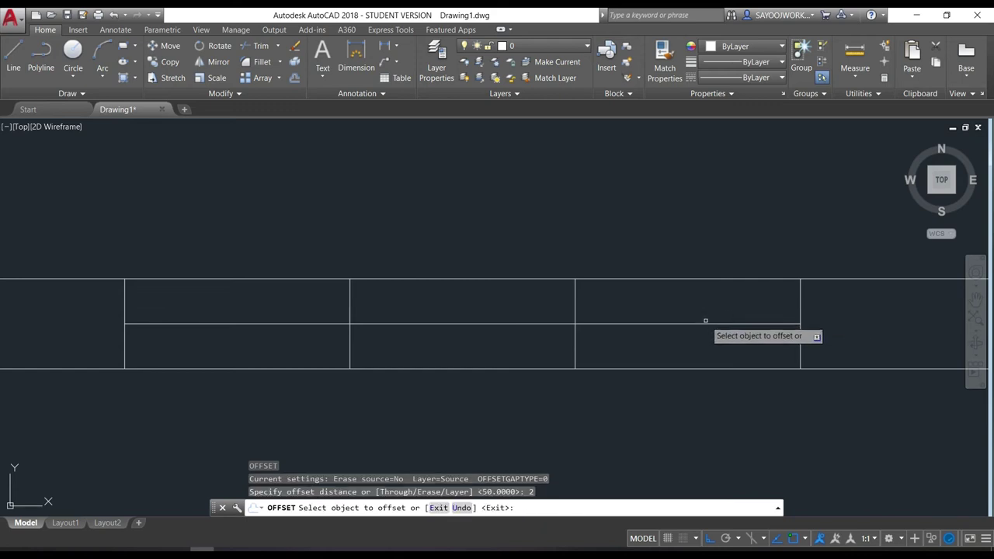
{"action": "left_click", "coordinate": [705, 323]}
{"action": "left_click", "coordinate": [702, 303]}
{"action": "left_click", "coordinate": [705, 327]}
{"action": "left_click", "coordinate": [708, 349]}
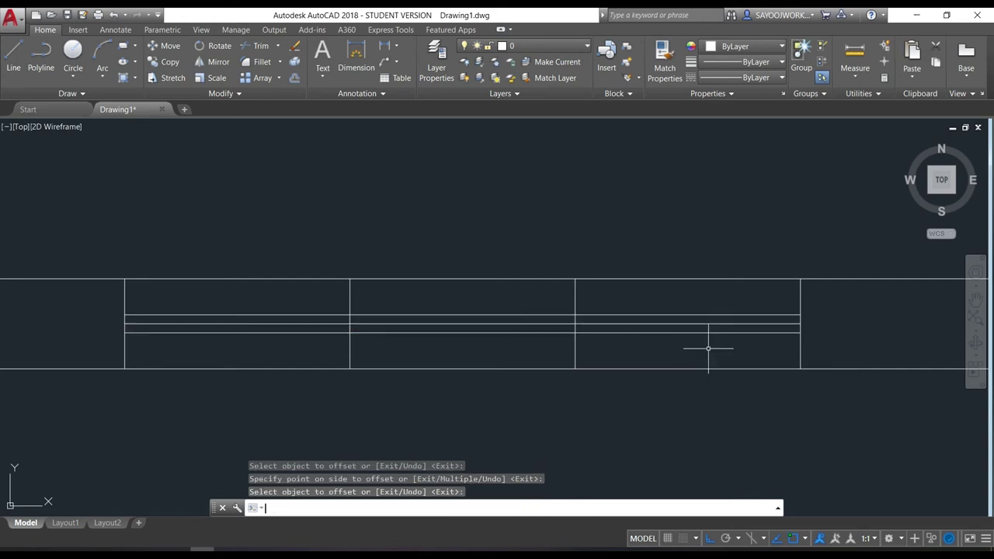
{"action": "key", "text": "Return"}
{"action": "left_click", "coordinate": [712, 323]}
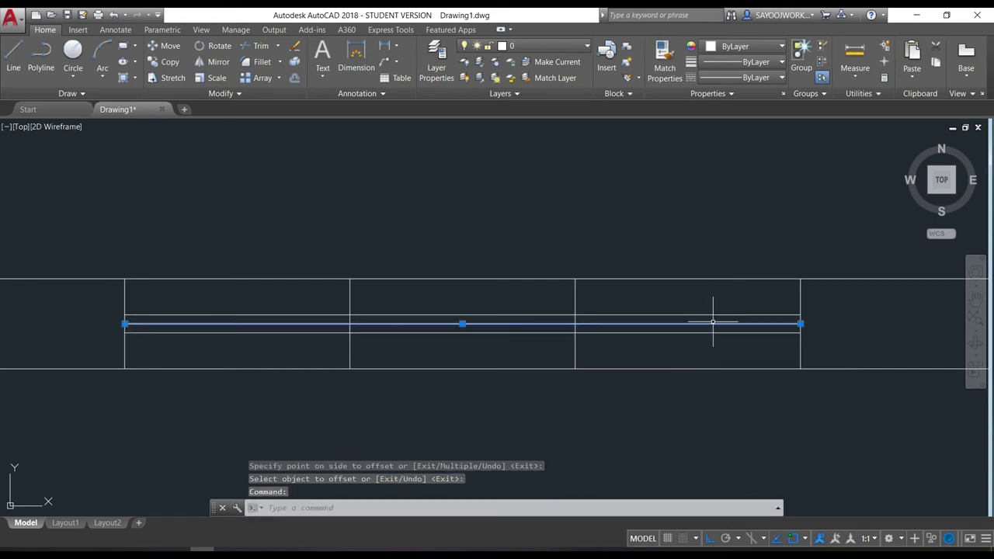
{"action": "key", "text": "Delete"}
Step: Select all the lines of the finished window symbol
{"action": "scroll", "coordinate": [712, 324], "scroll_direction": "down", "scroll_amount": 3}
{"action": "scroll", "coordinate": [712, 332], "scroll_direction": "down", "scroll_amount": 2}
{"action": "scroll", "coordinate": [750, 341], "scroll_direction": "down", "scroll_amount": 3}
{"action": "scroll", "coordinate": [730, 335], "scroll_direction": "up", "scroll_amount": 1}
{"action": "scroll", "coordinate": [660, 340], "scroll_direction": "up", "scroll_amount": 3}
{"action": "scroll", "coordinate": [607, 347], "scroll_direction": "up", "scroll_amount": 3}
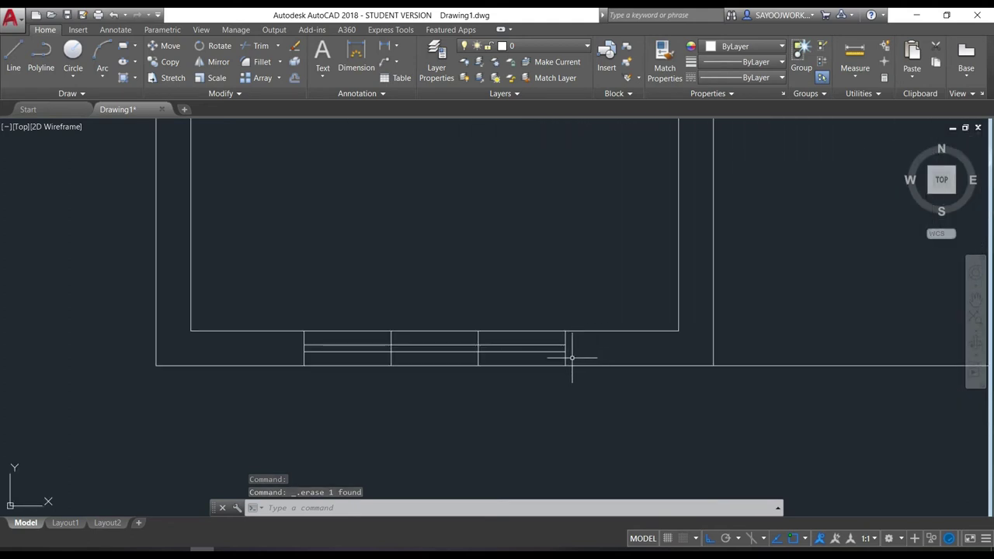
{"action": "left_click", "coordinate": [570, 358]}
{"action": "left_click", "coordinate": [264, 339]}
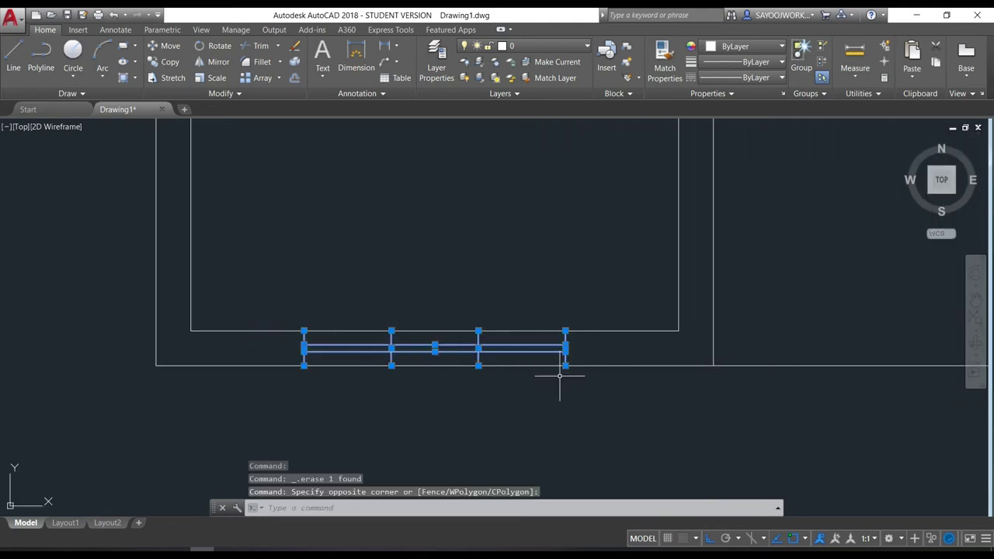
{"action": "scroll", "coordinate": [559, 377], "scroll_direction": "down", "scroll_amount": 5}
{"action": "scroll", "coordinate": [613, 379], "scroll_direction": "down", "scroll_amount": 2}
Step: Copy the window lines and paste them beside the floor plan
{"action": "middle_click_drag", "start_coordinate": [626, 381], "coordinate": [499, 351]}
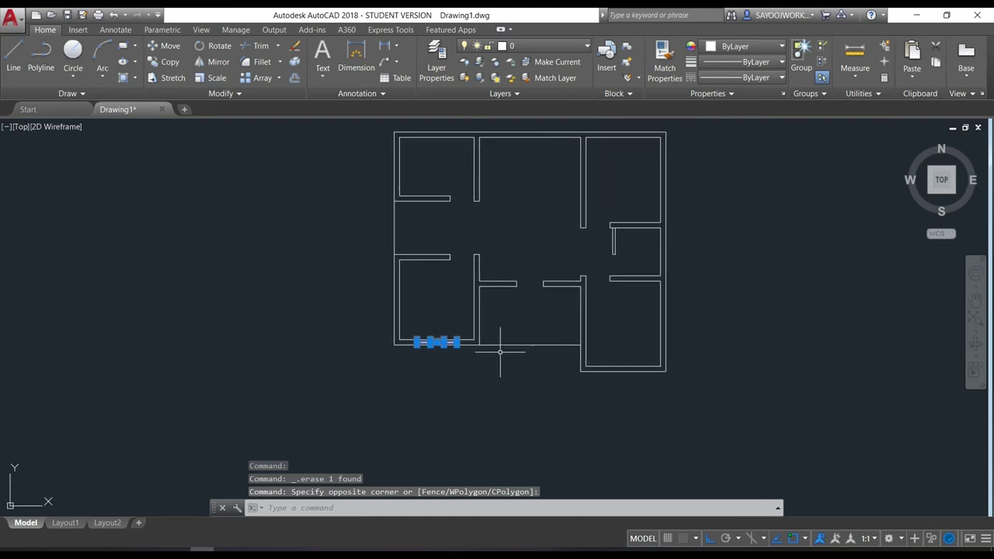
{"action": "key", "text": "ctrl+c"}
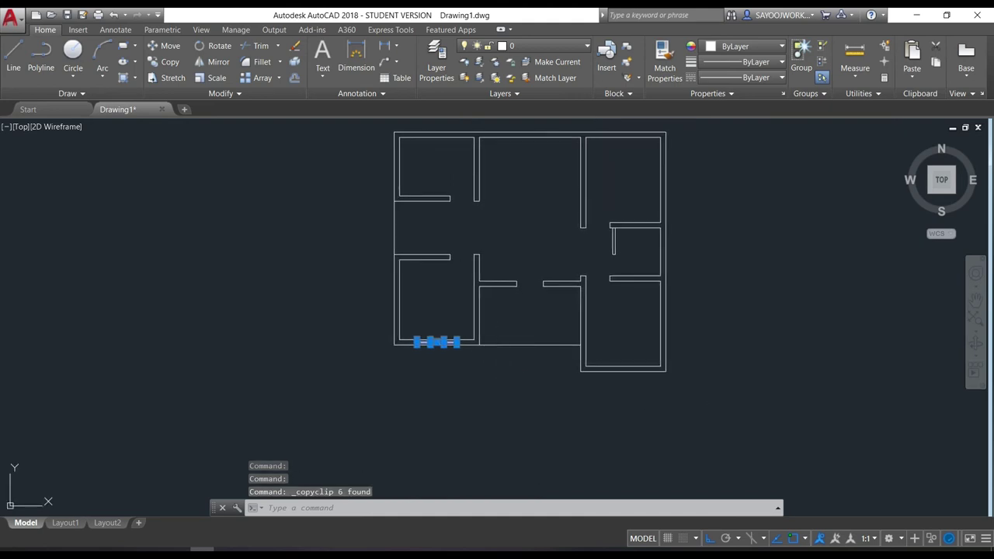
{"action": "key", "text": "ctrl+v"}
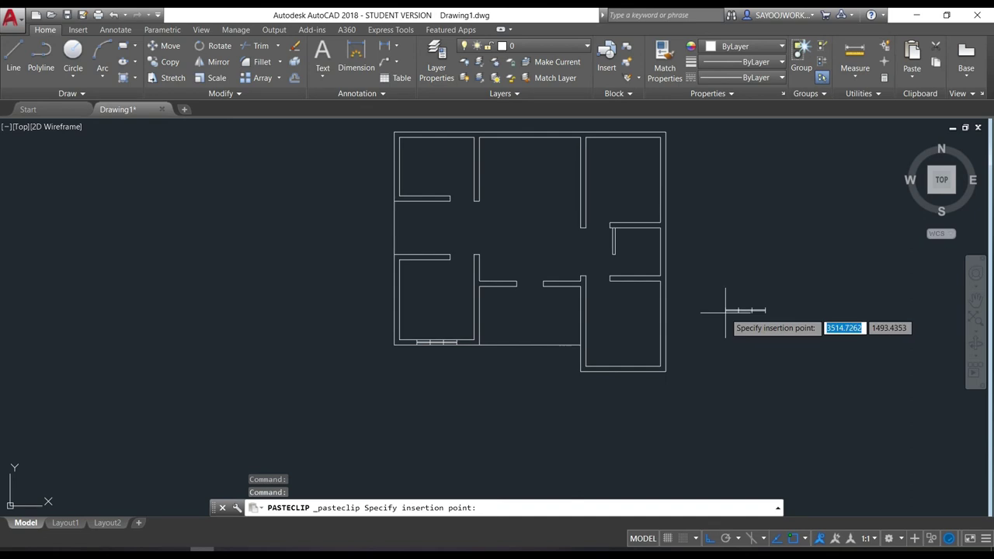
{"action": "scroll", "coordinate": [719, 309], "scroll_direction": "up", "scroll_amount": 4}
{"action": "scroll", "coordinate": [683, 322], "scroll_direction": "down", "scroll_amount": 1}
{"action": "scroll", "coordinate": [662, 338], "scroll_direction": "down", "scroll_amount": 1}
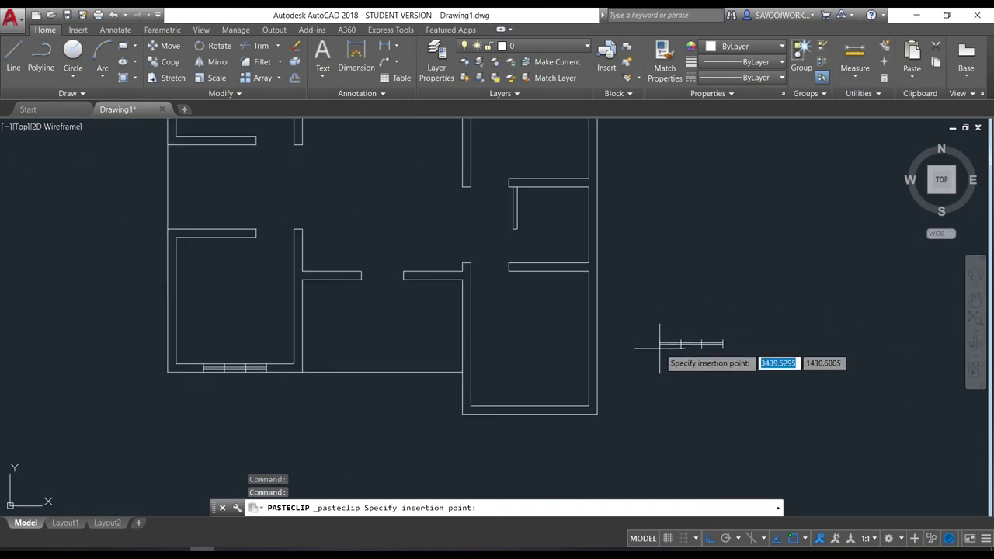
{"action": "left_click", "coordinate": [659, 347]}
{"action": "scroll", "coordinate": [688, 349], "scroll_direction": "up", "scroll_amount": 6}
{"action": "scroll", "coordinate": [691, 348], "scroll_direction": "up", "scroll_amount": 4}
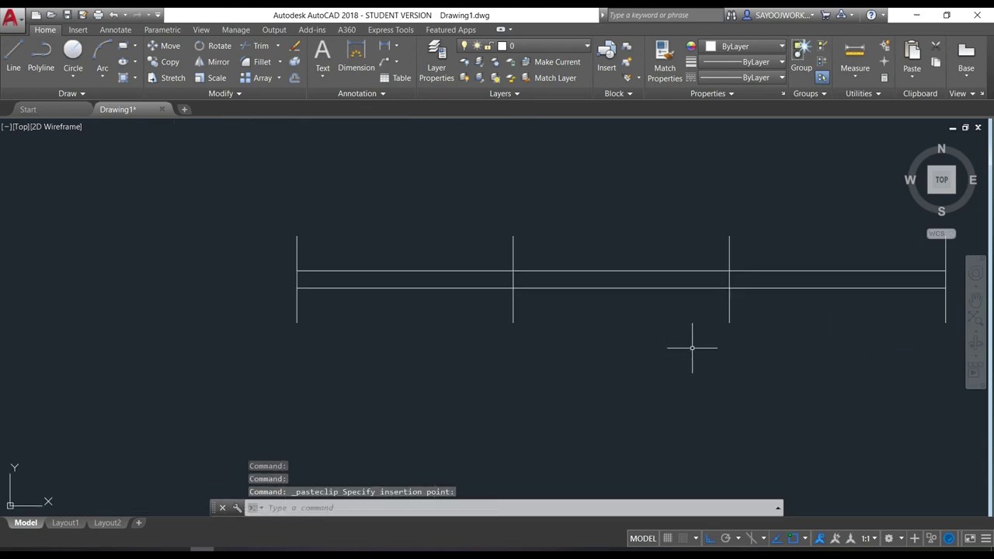
Step: Offset the copy's third cross line 25 units left to add a pane divider
{"action": "type", "text": "o"}
{"action": "key", "text": "Return"}
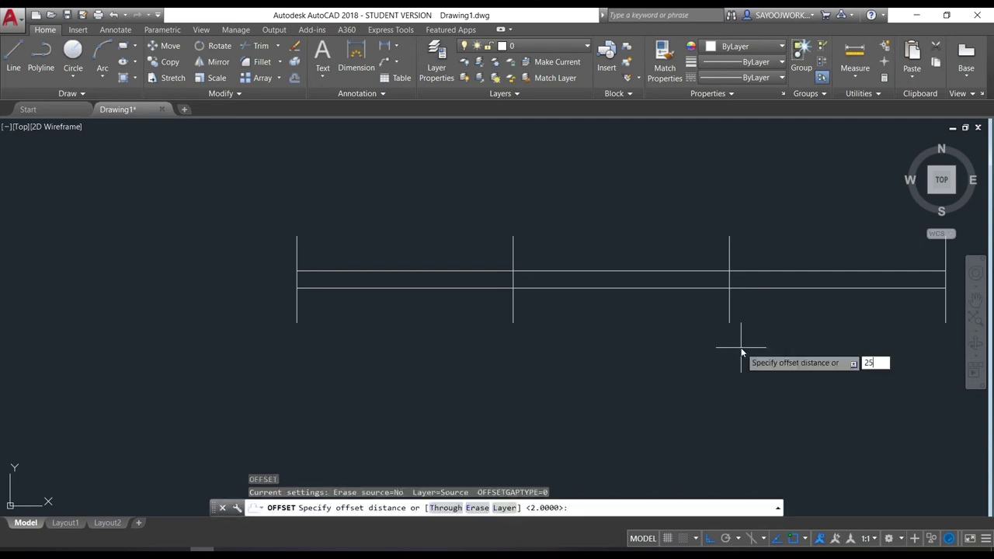
{"action": "key", "text": "Return"}
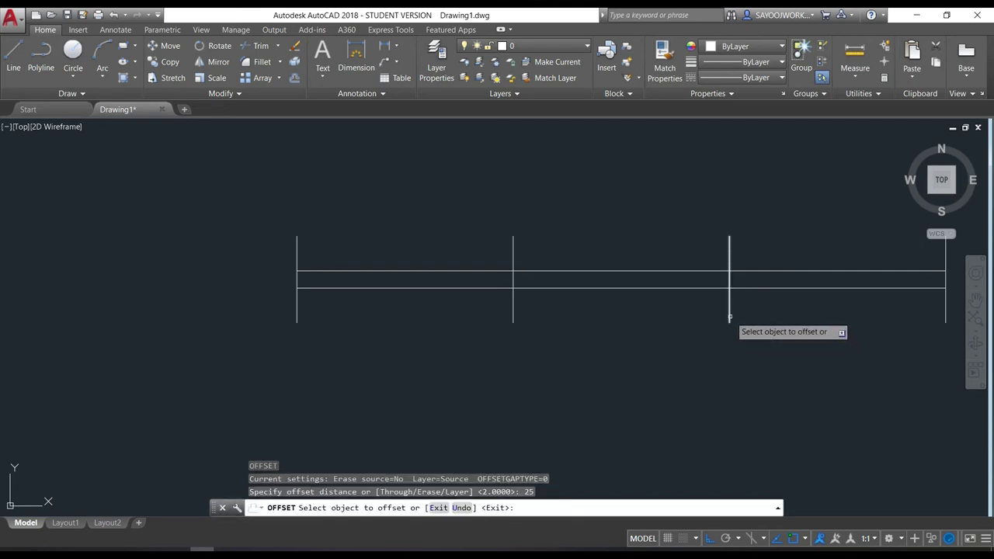
{"action": "left_click", "coordinate": [729, 316]}
{"action": "left_click", "coordinate": [658, 313]}
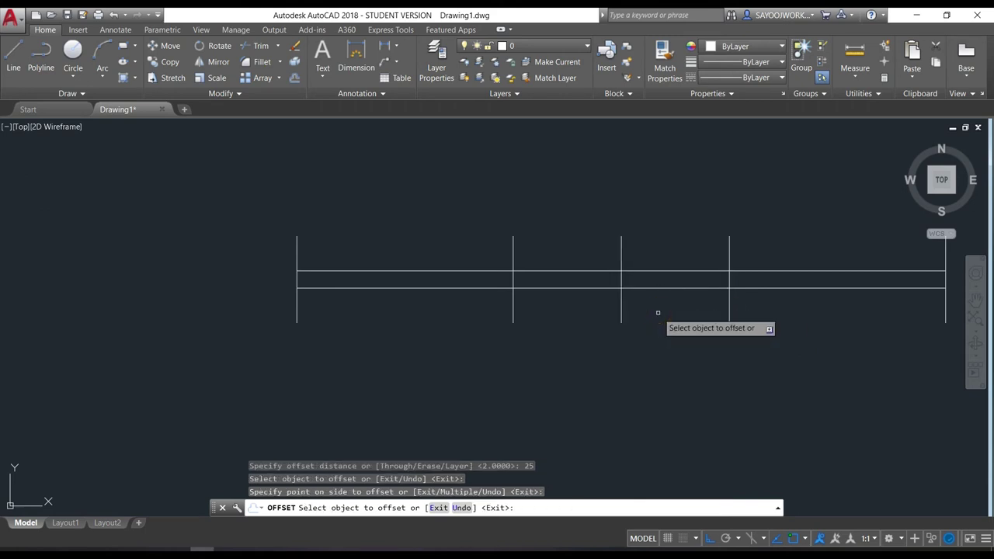
{"action": "key", "text": "Return"}
{"action": "type", "text": "m"}
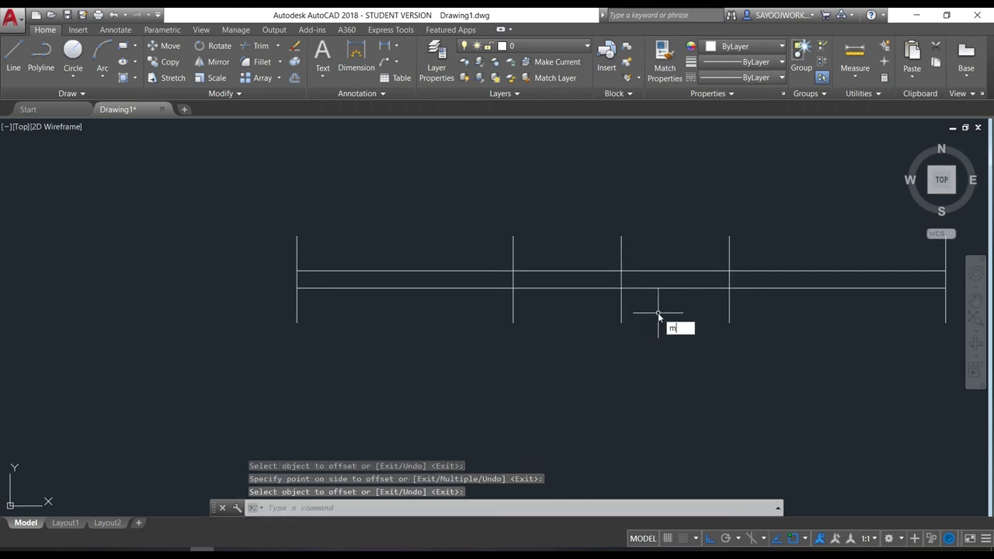
{"action": "key", "text": "Escape"}
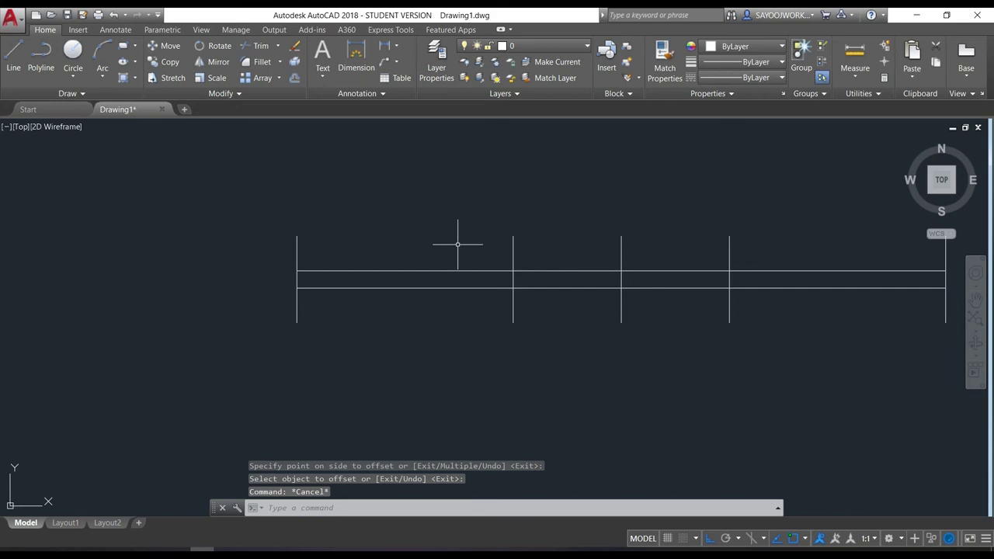
{"action": "scroll", "coordinate": [493, 271], "scroll_direction": "down", "scroll_amount": 3}
{"action": "left_click", "coordinate": [687, 332]}
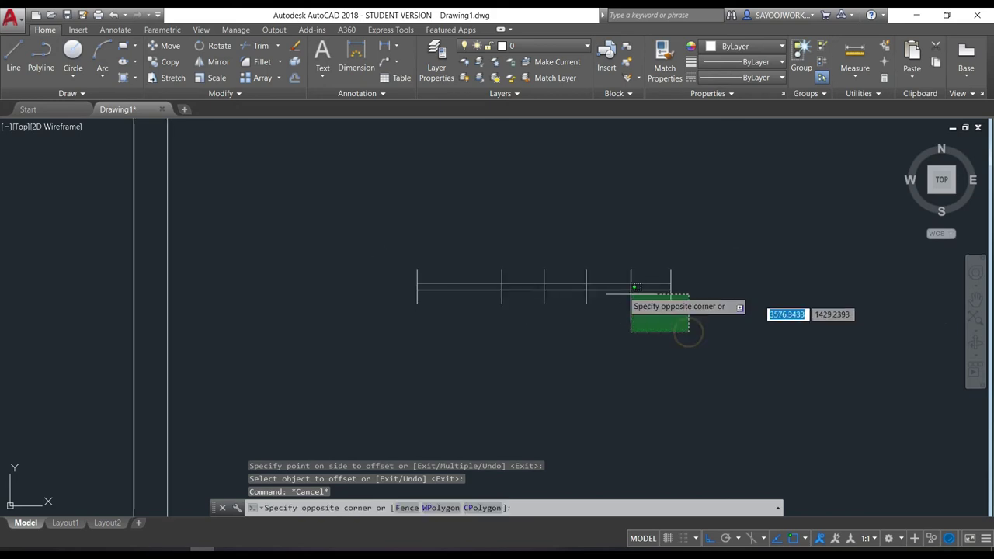
Step: Copy the window symbol to a second spot beside the plan, above the first copy
{"action": "left_click", "coordinate": [367, 230]}
{"action": "type", "text": "o"}
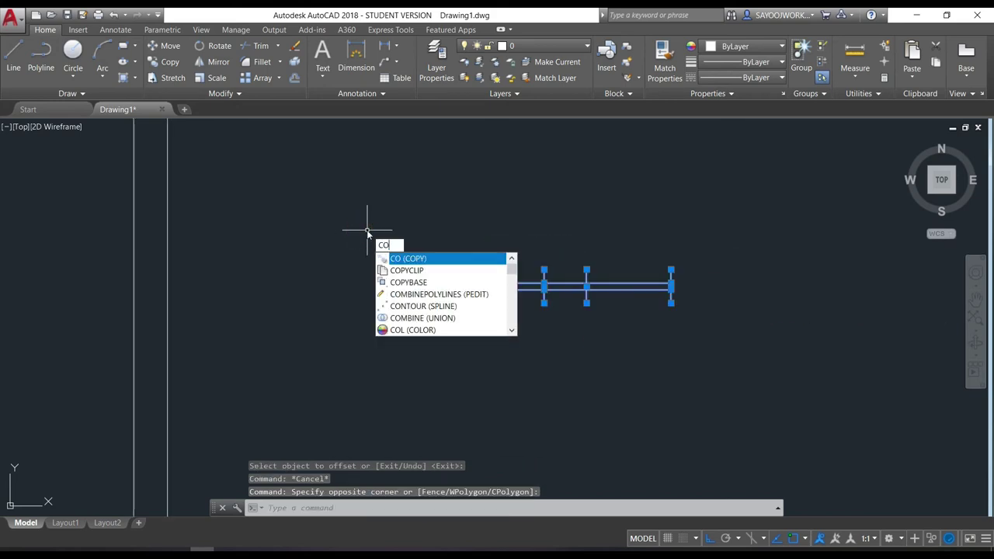
{"action": "key", "text": "Return"}
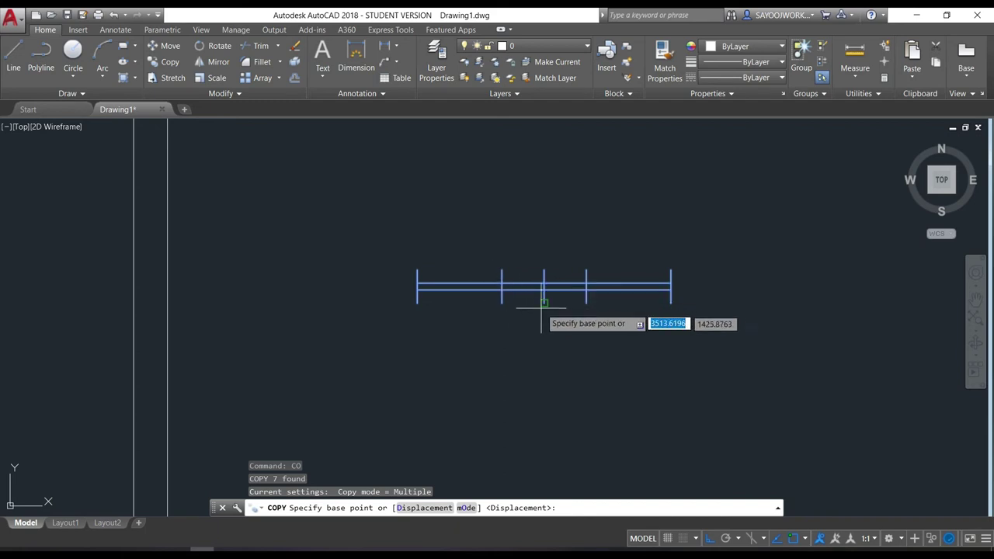
{"action": "left_click", "coordinate": [544, 270]}
{"action": "scroll", "coordinate": [482, 296], "scroll_direction": "down", "scroll_amount": 3}
{"action": "scroll", "coordinate": [419, 318], "scroll_direction": "down", "scroll_amount": 3}
{"action": "scroll", "coordinate": [357, 341], "scroll_direction": "up", "scroll_amount": 3}
{"action": "scroll", "coordinate": [384, 363], "scroll_direction": "up", "scroll_amount": 3}
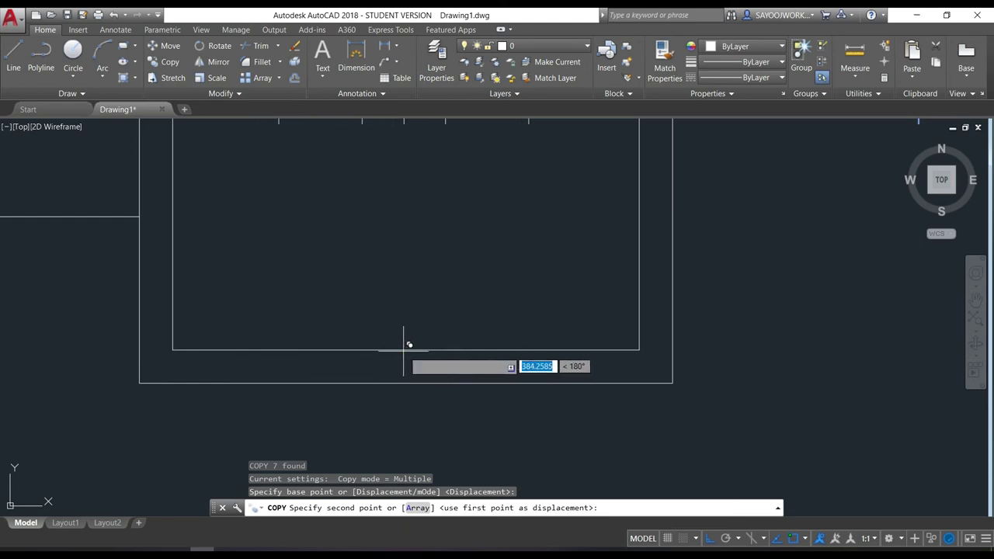
{"action": "left_click", "coordinate": [419, 351]}
{"action": "scroll", "coordinate": [481, 319], "scroll_direction": "down", "scroll_amount": 5}
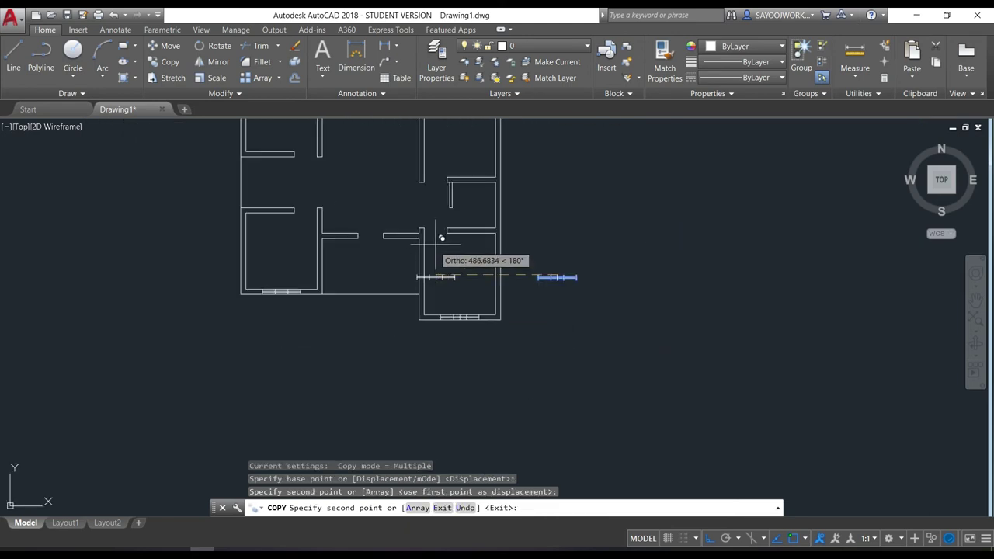
{"action": "middle_click_drag", "start_coordinate": [456, 155], "coordinate": [456, 295]}
{"action": "scroll", "coordinate": [456, 295], "scroll_direction": "up", "scroll_amount": 2}
{"action": "scroll", "coordinate": [457, 280], "scroll_direction": "up", "scroll_amount": 4}
{"action": "scroll", "coordinate": [455, 288], "scroll_direction": "down", "scroll_amount": 4}
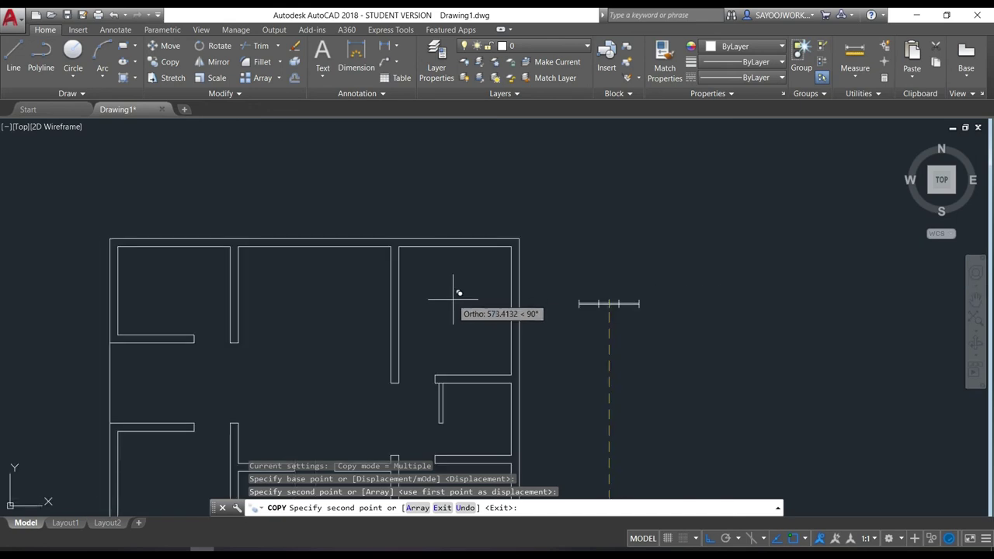
{"action": "left_click", "coordinate": [574, 198]}
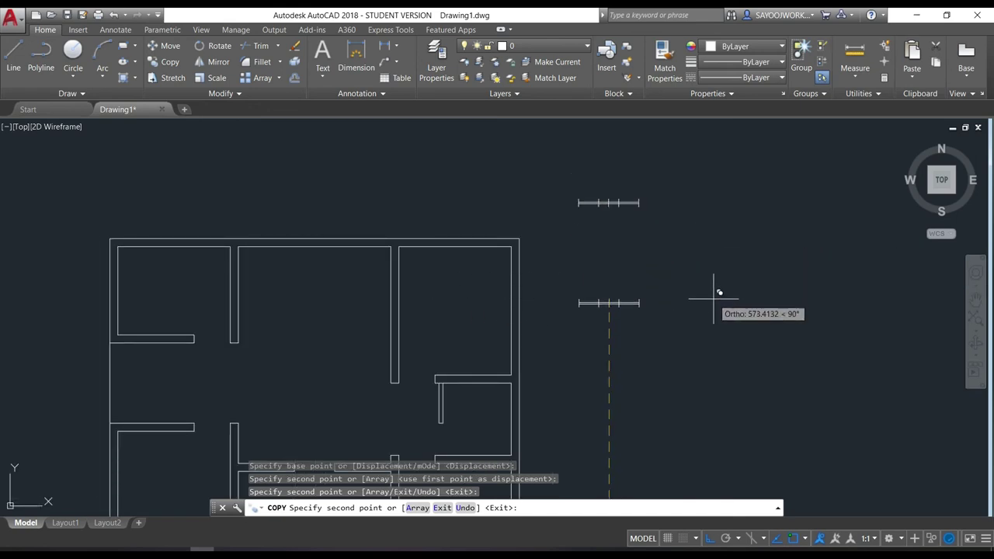
{"action": "key", "text": "Escape"}
Step: Copy the window onto the top walls of the left, middle and right upper rooms
{"action": "left_click", "coordinate": [707, 217]}
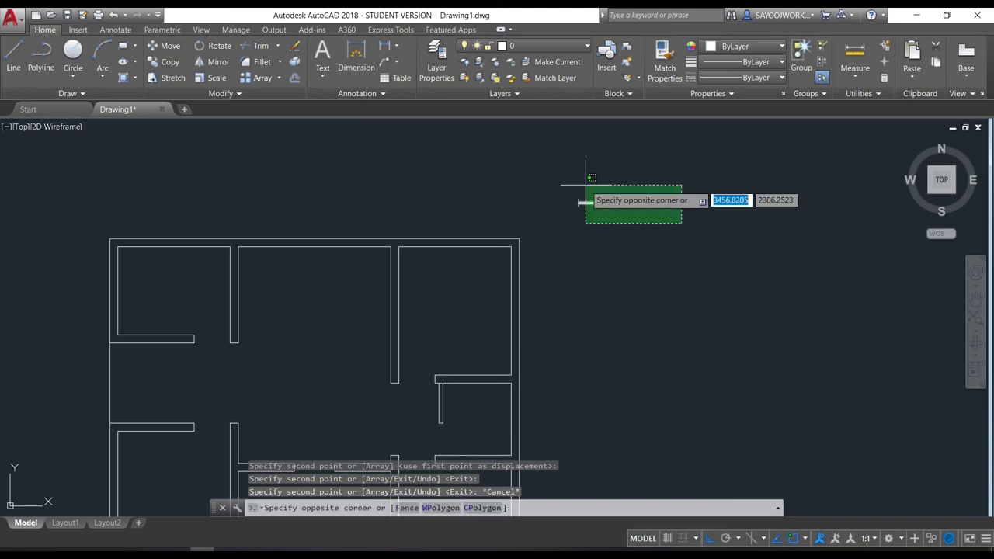
{"action": "left_click", "coordinate": [570, 186]}
{"action": "scroll", "coordinate": [621, 208], "scroll_direction": "up", "scroll_amount": 5}
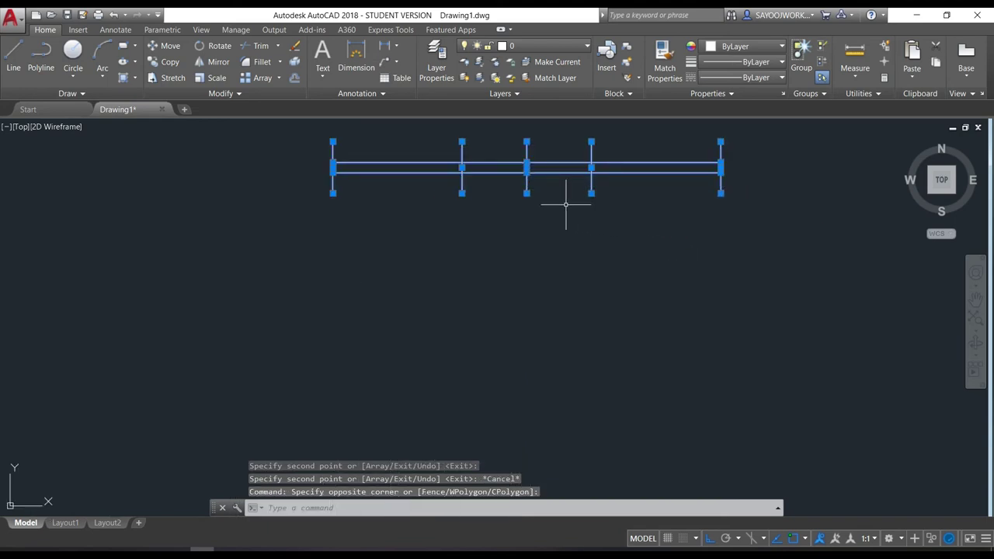
{"action": "type", "text": "co"}
{"action": "key", "text": "Return"}
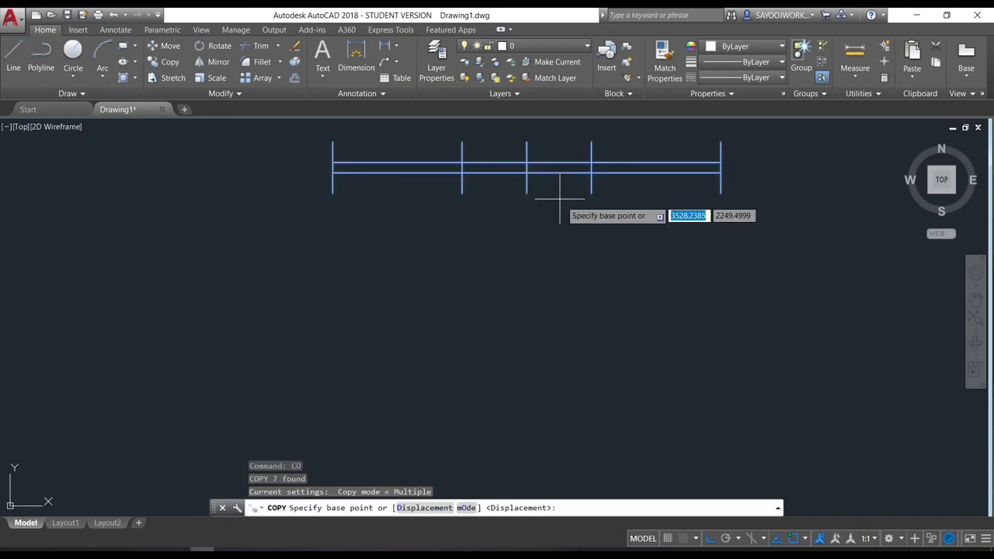
{"action": "left_click", "coordinate": [527, 193]}
{"action": "scroll", "coordinate": [256, 260], "scroll_direction": "down", "scroll_amount": 5}
{"action": "scroll", "coordinate": [306, 266], "scroll_direction": "up", "scroll_amount": 4}
{"action": "left_click", "coordinate": [344, 289]}
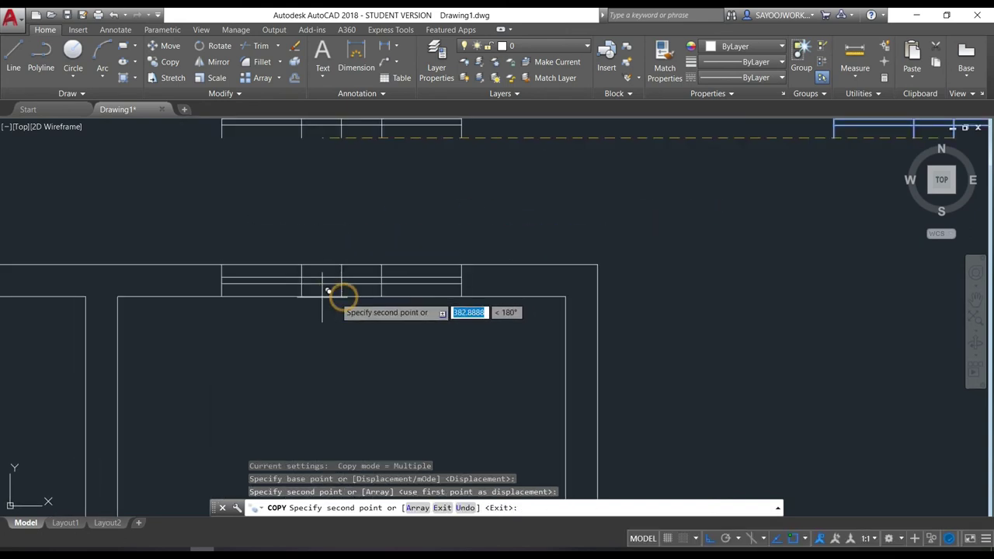
{"action": "middle_click_drag", "start_coordinate": [184, 309], "coordinate": [651, 323]}
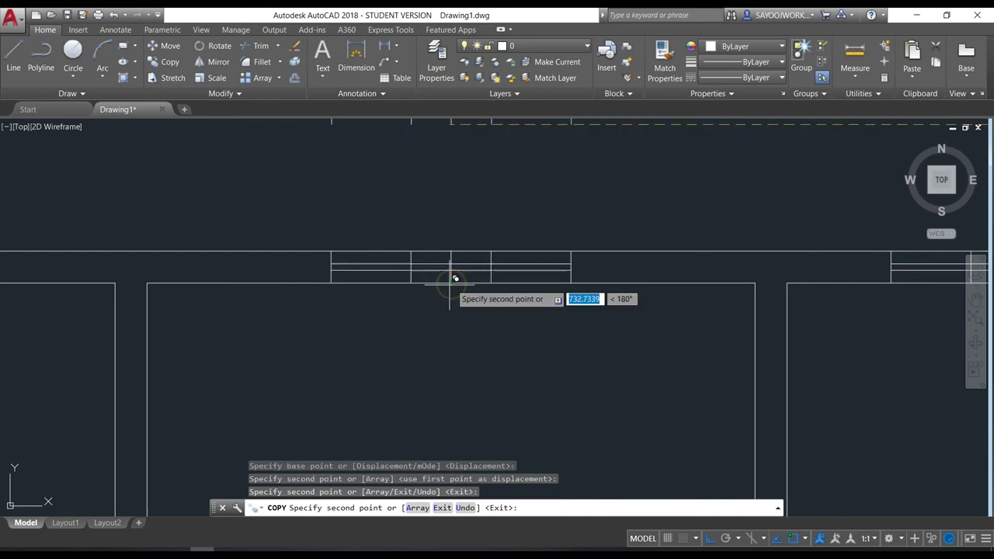
{"action": "left_click", "coordinate": [451, 281]}
{"action": "middle_click_drag", "start_coordinate": [205, 298], "coordinate": [750, 313]}
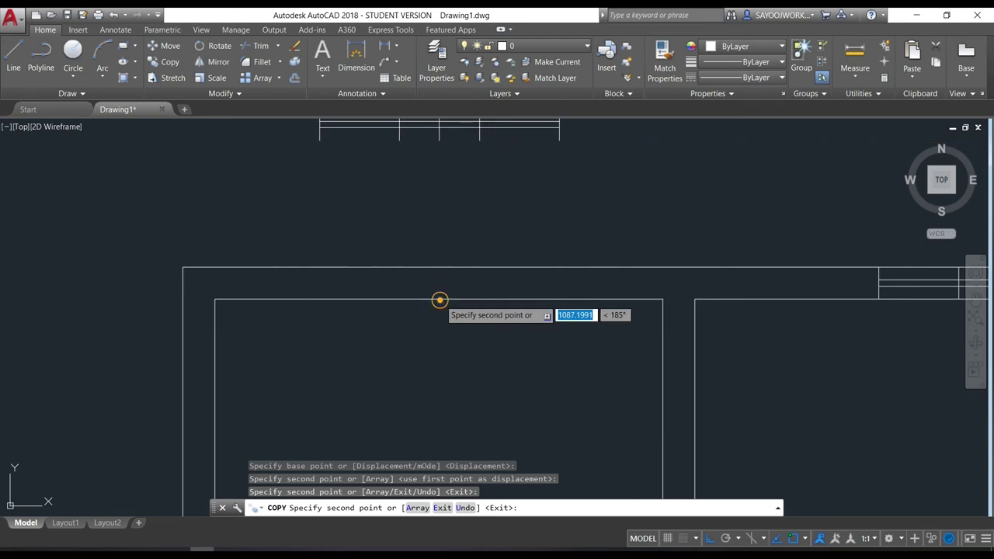
{"action": "left_click", "coordinate": [440, 296]}
{"action": "scroll", "coordinate": [575, 335], "scroll_direction": "down", "scroll_amount": 5}
{"action": "key", "text": "Escape"}
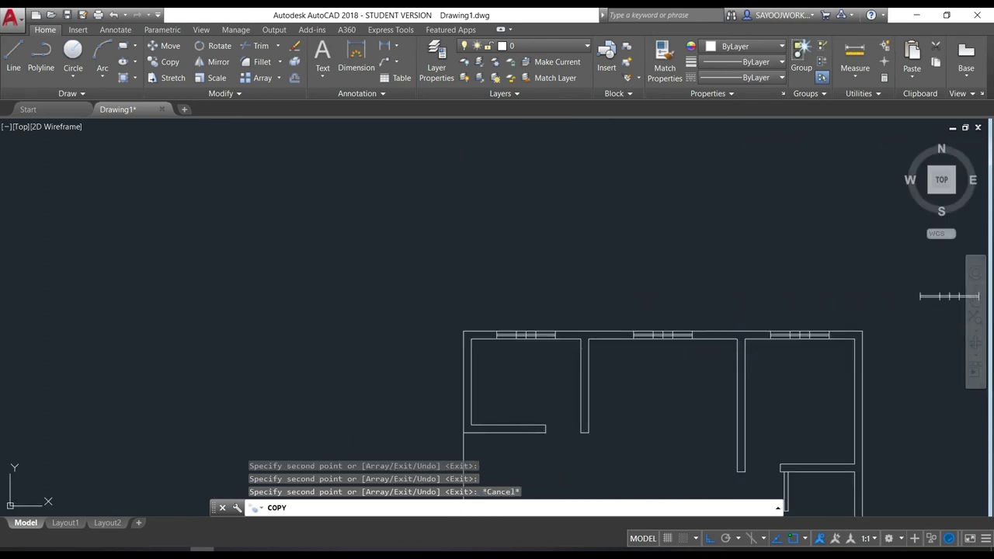
Step: Select the spare window symbol beside the plan and begin rotating it
{"action": "middle_click_drag", "start_coordinate": [617, 358], "coordinate": [470, 203]}
{"action": "scroll", "coordinate": [509, 275], "scroll_direction": "down", "scroll_amount": 4}
{"action": "middle_click_drag", "start_coordinate": [509, 276], "coordinate": [516, 295]}
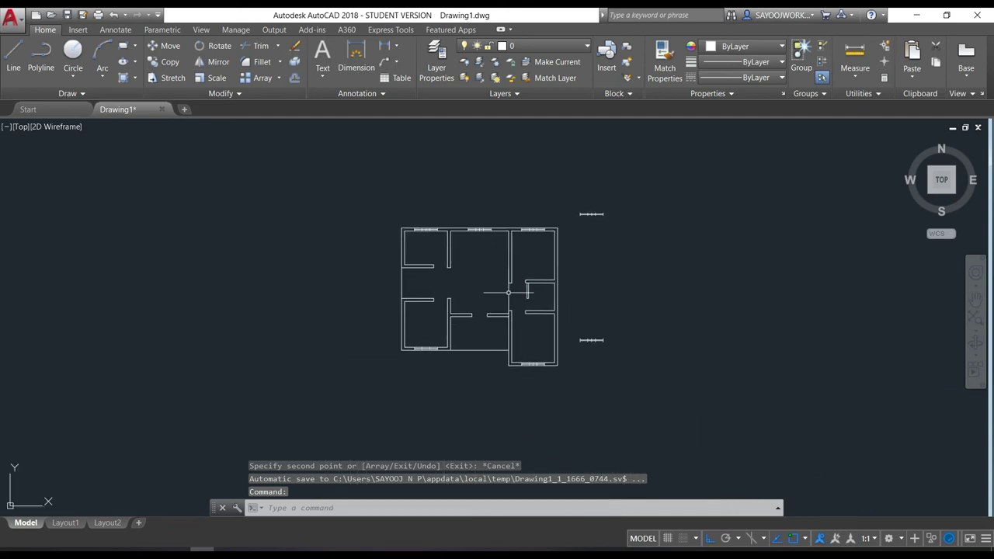
{"action": "scroll", "coordinate": [484, 247], "scroll_direction": "up", "scroll_amount": 2}
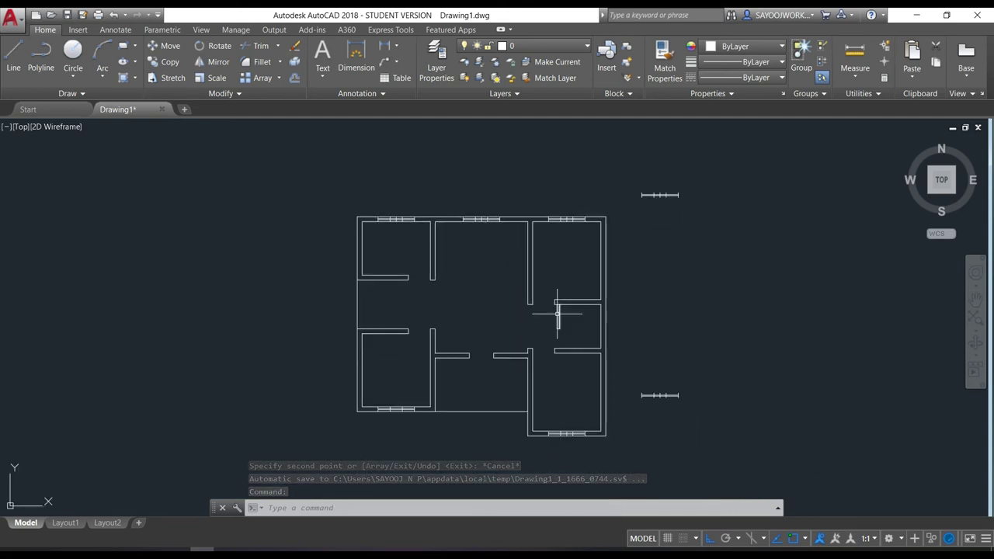
{"action": "left_click", "coordinate": [690, 421]}
{"action": "left_click", "coordinate": [639, 380]}
{"action": "scroll", "coordinate": [691, 398], "scroll_direction": "up", "scroll_amount": 4}
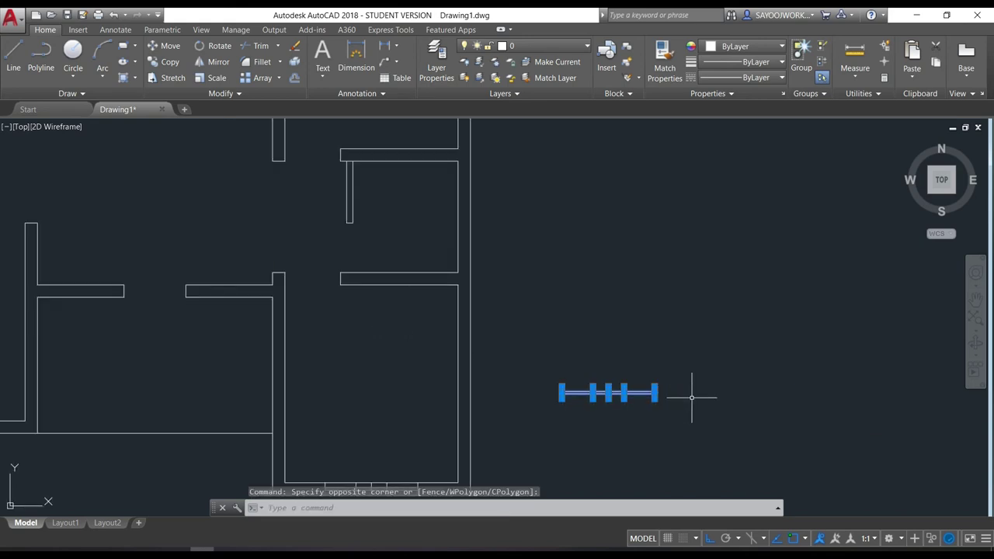
{"action": "scroll", "coordinate": [350, 264], "scroll_direction": "up", "scroll_amount": 2}
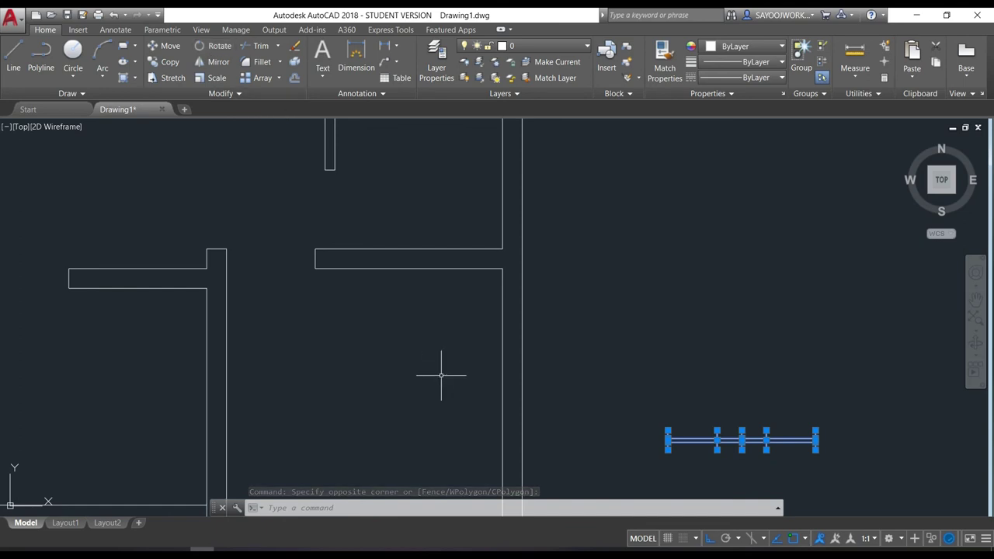
{"action": "type", "text": "Ro"}
{"action": "key", "text": "Return"}
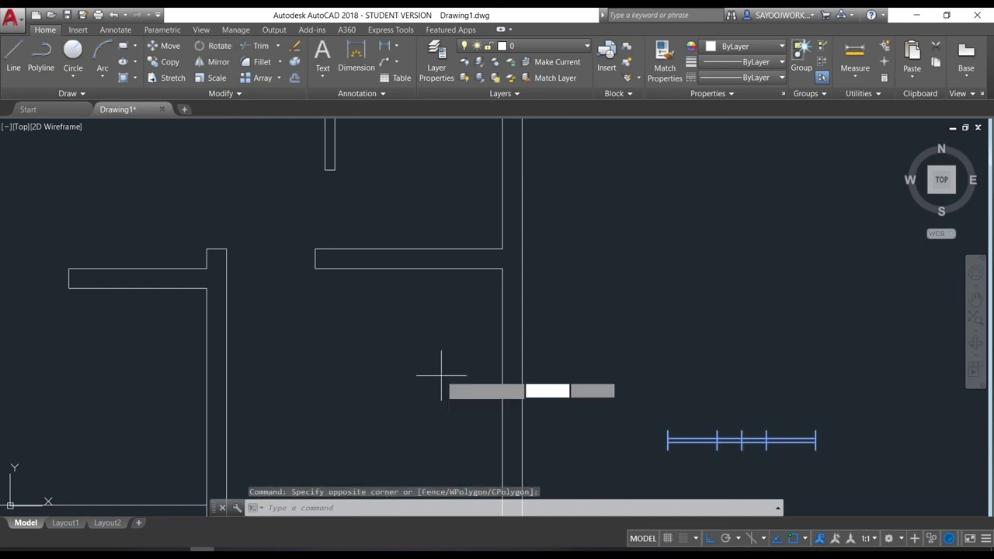
Step: Rotate the spare window 90° about its right end to make it vertical, then select it
{"action": "left_click", "coordinate": [816, 450]}
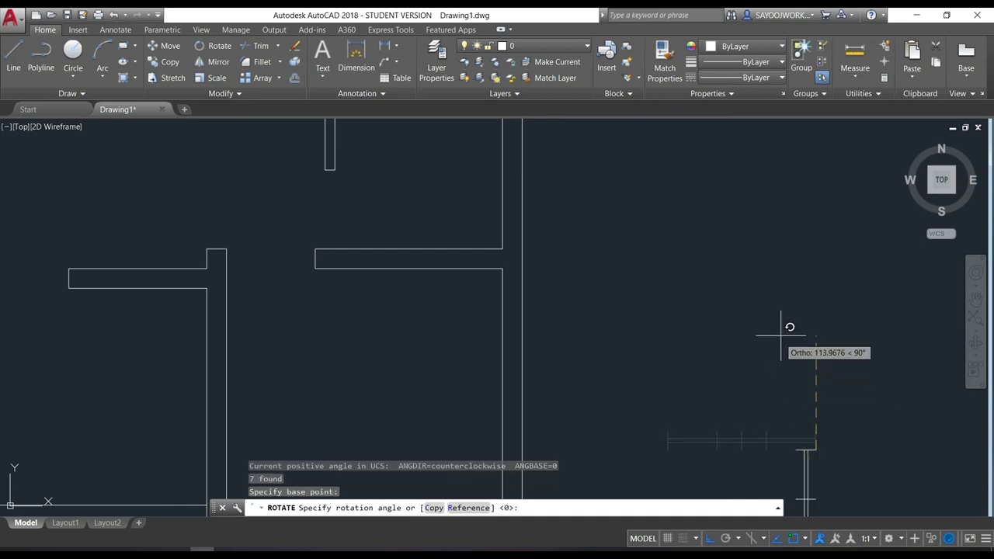
{"action": "left_click", "coordinate": [800, 283]}
{"action": "scroll", "coordinate": [819, 389], "scroll_direction": "down", "scroll_amount": 4}
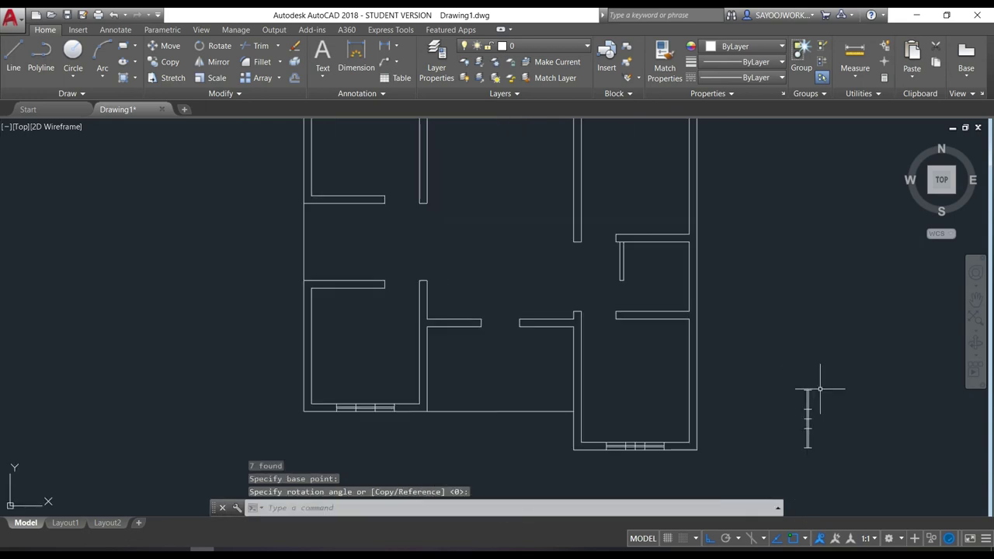
{"action": "left_click", "coordinate": [832, 470]}
{"action": "left_click", "coordinate": [786, 367]}
{"action": "middle_click_drag", "start_coordinate": [840, 430], "coordinate": [785, 399]}
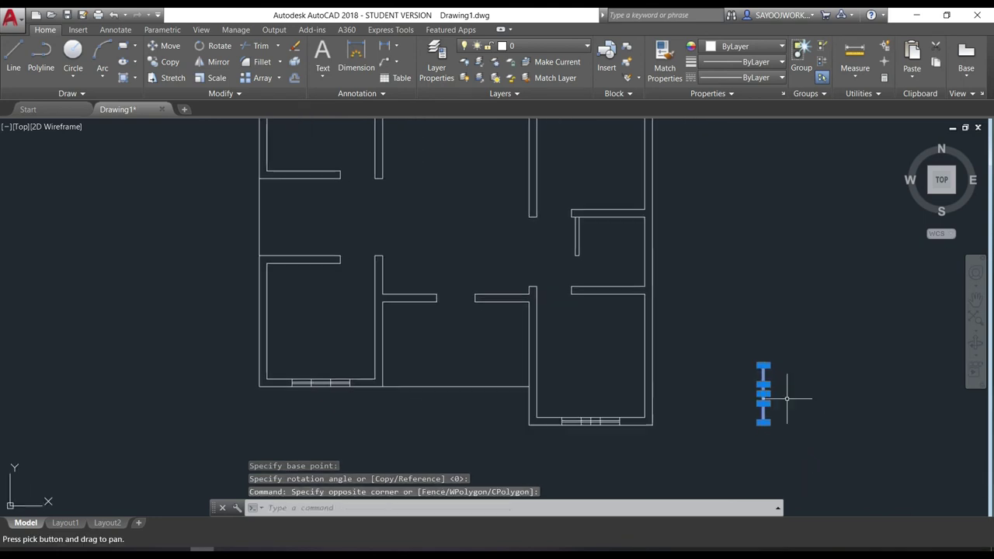
{"action": "scroll", "coordinate": [767, 400], "scroll_direction": "up", "scroll_amount": 4}
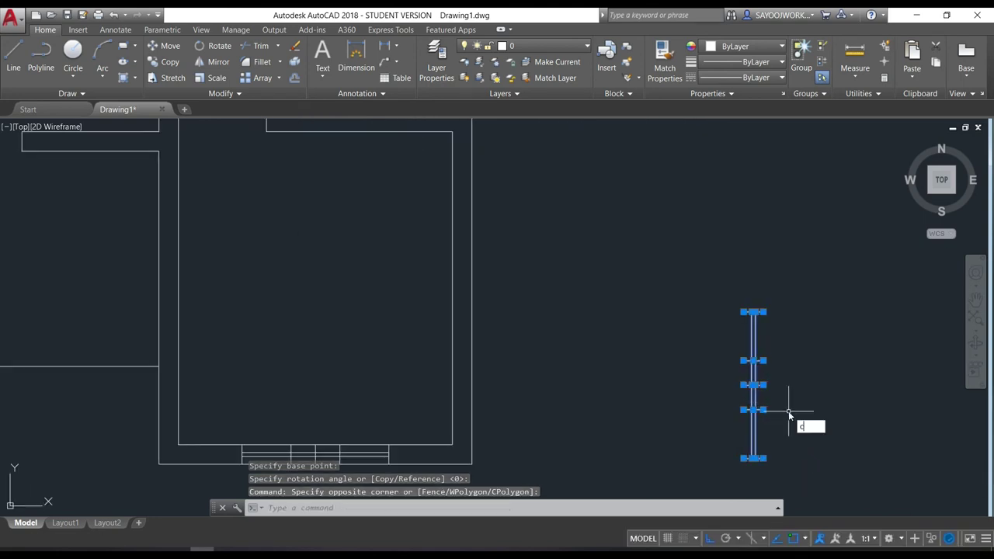
Step: Copy the vertical window into two places on the right exterior wall
{"action": "type", "text": "o"}
{"action": "key", "text": "Return"}
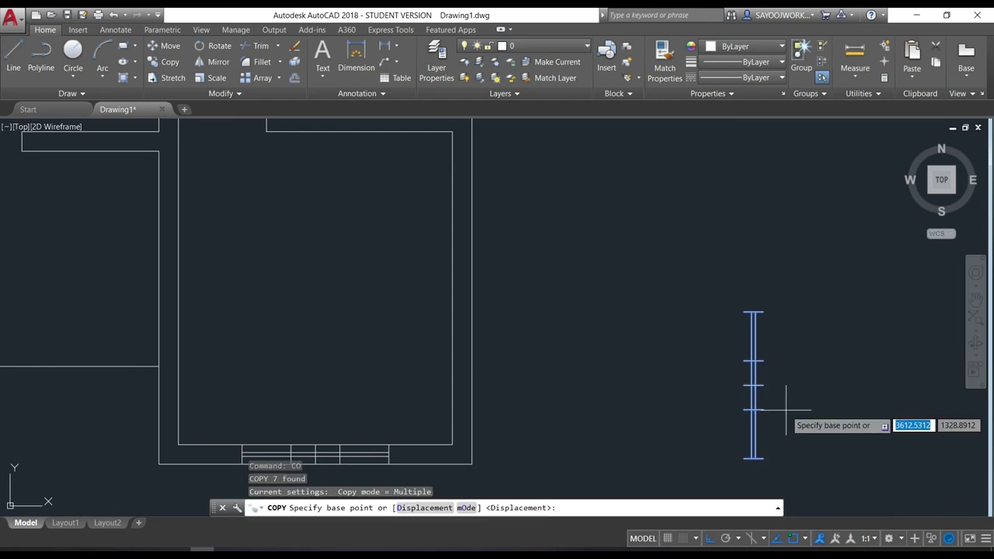
{"action": "left_click", "coordinate": [744, 385]}
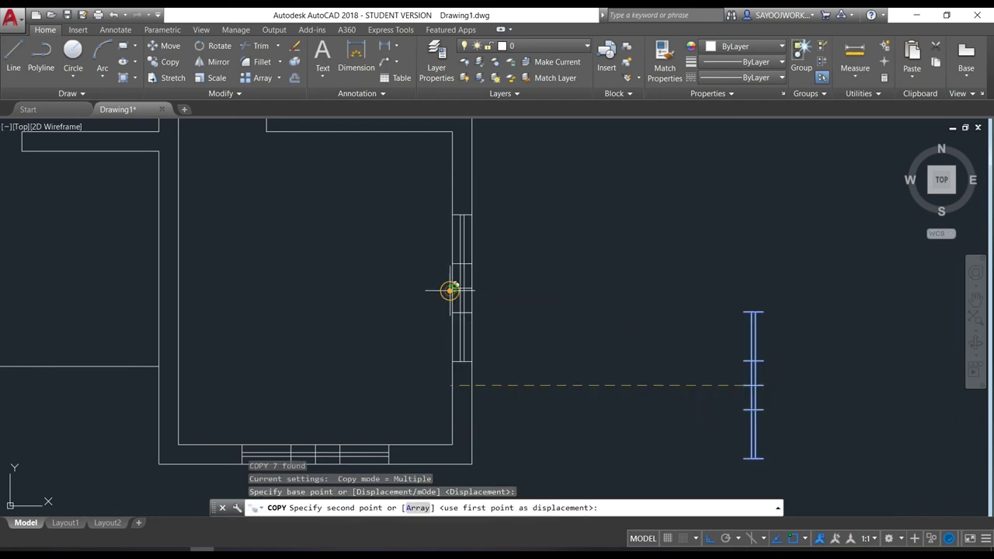
{"action": "left_click", "coordinate": [452, 289]}
{"action": "scroll", "coordinate": [295, 288], "scroll_direction": "down", "scroll_amount": 3}
{"action": "middle_click_drag", "start_coordinate": [295, 288], "coordinate": [406, 317]}
{"action": "scroll", "coordinate": [365, 314], "scroll_direction": "up", "scroll_amount": 3}
{"action": "scroll", "coordinate": [362, 317], "scroll_direction": "up", "scroll_amount": 2}
{"action": "scroll", "coordinate": [434, 317], "scroll_direction": "down", "scroll_amount": 5}
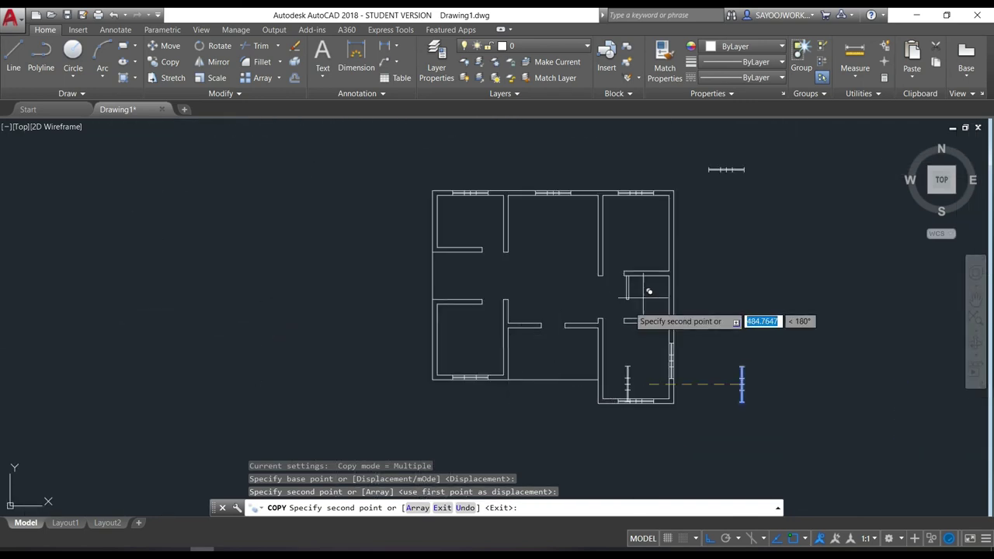
{"action": "scroll", "coordinate": [677, 220], "scroll_direction": "up", "scroll_amount": 5}
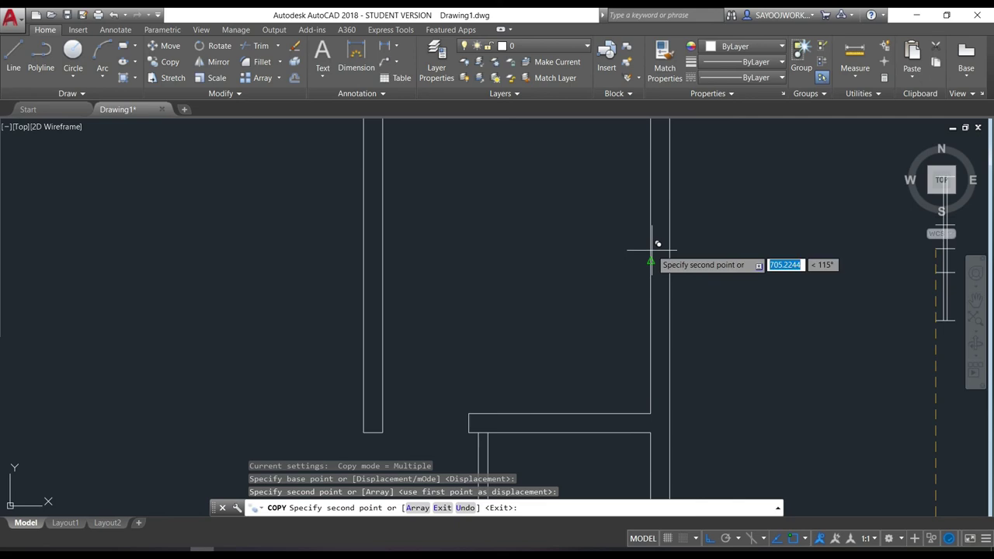
{"action": "left_click", "coordinate": [659, 260]}
{"action": "scroll", "coordinate": [722, 280], "scroll_direction": "down", "scroll_amount": 5}
{"action": "mouse_move", "coordinate": [738, 311]}
{"action": "middle_mouse_down"}
{"action": "mouse_move", "coordinate": [720, 322]}
{"action": "mouse_move", "coordinate": [581, 295]}
{"action": "middle_mouse_up"}
{"action": "scroll", "coordinate": [580, 295], "scroll_direction": "down", "scroll_amount": 2}
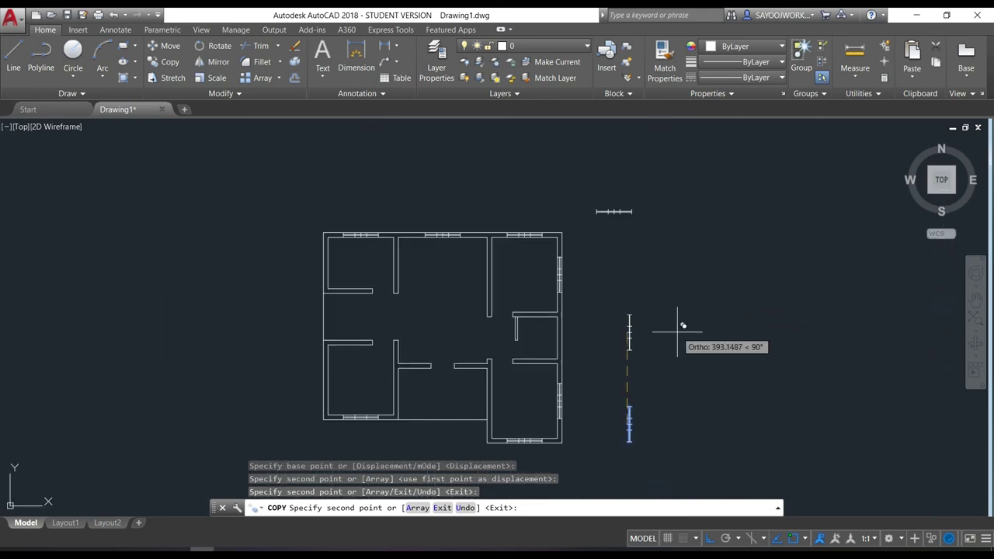
{"action": "key", "text": "Escape"}
Step: Copy the vertical window onto the left exterior wall and the top-left room's left wall
{"action": "left_click", "coordinate": [658, 456]}
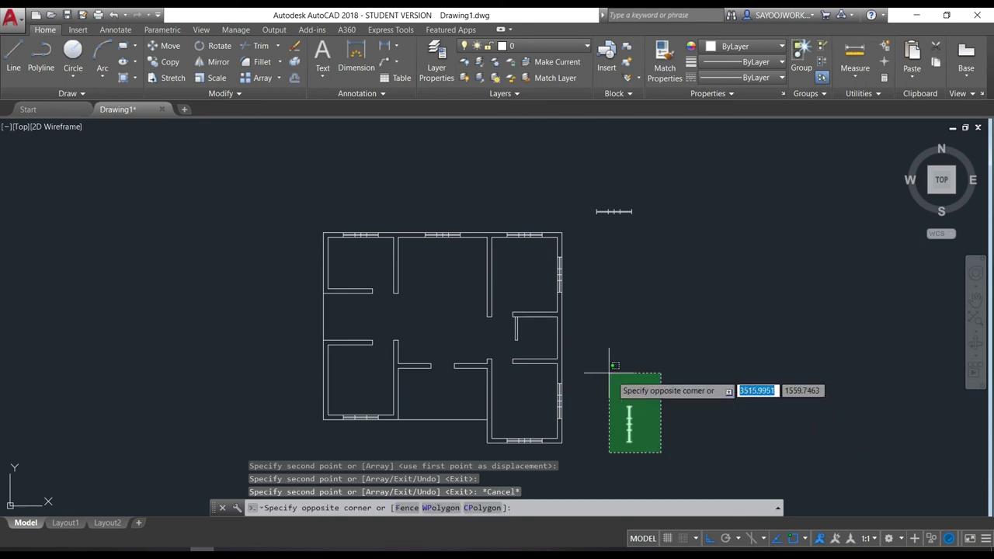
{"action": "left_click", "coordinate": [606, 371]}
{"action": "scroll", "coordinate": [656, 435], "scroll_direction": "up", "scroll_amount": 4}
{"action": "scroll", "coordinate": [656, 435], "scroll_direction": "up", "scroll_amount": 2}
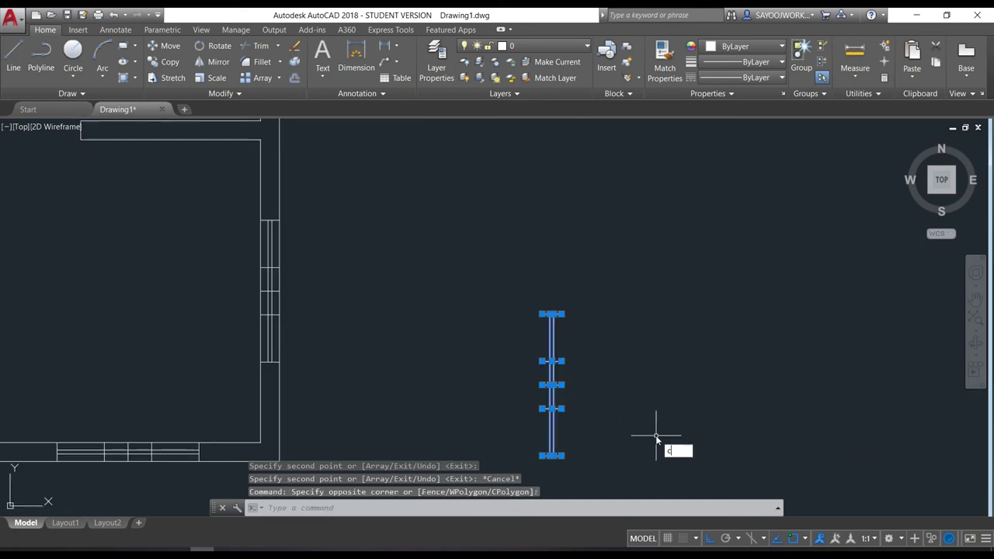
{"action": "type", "text": "o"}
{"action": "key", "text": "Return"}
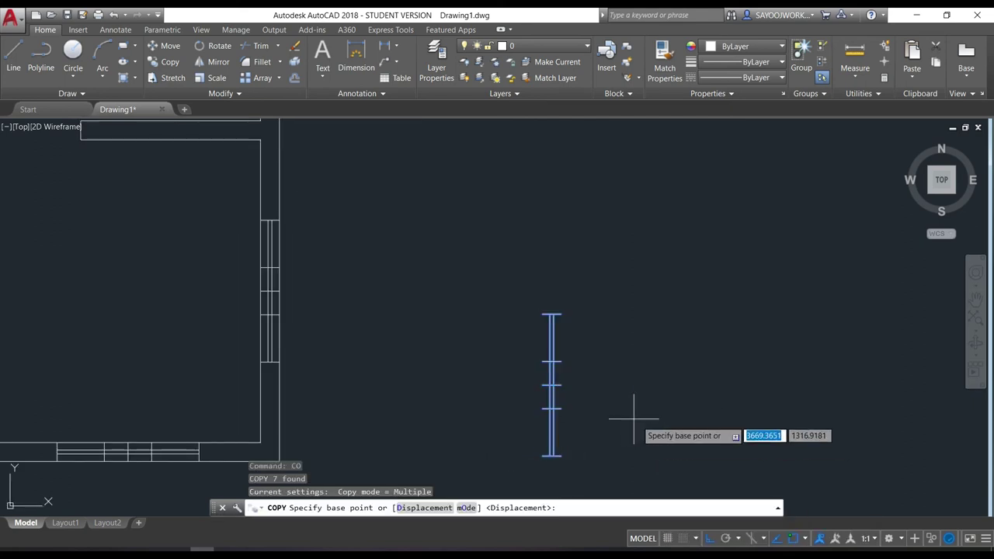
{"action": "left_click", "coordinate": [552, 385]}
{"action": "scroll", "coordinate": [318, 367], "scroll_direction": "down", "scroll_amount": 4}
{"action": "scroll", "coordinate": [318, 361], "scroll_direction": "down", "scroll_amount": 2}
{"action": "middle_click_drag", "start_coordinate": [251, 337], "coordinate": [482, 342]}
{"action": "scroll", "coordinate": [332, 381], "scroll_direction": "down", "scroll_amount": 1}
{"action": "scroll", "coordinate": [381, 375], "scroll_direction": "up", "scroll_amount": 5}
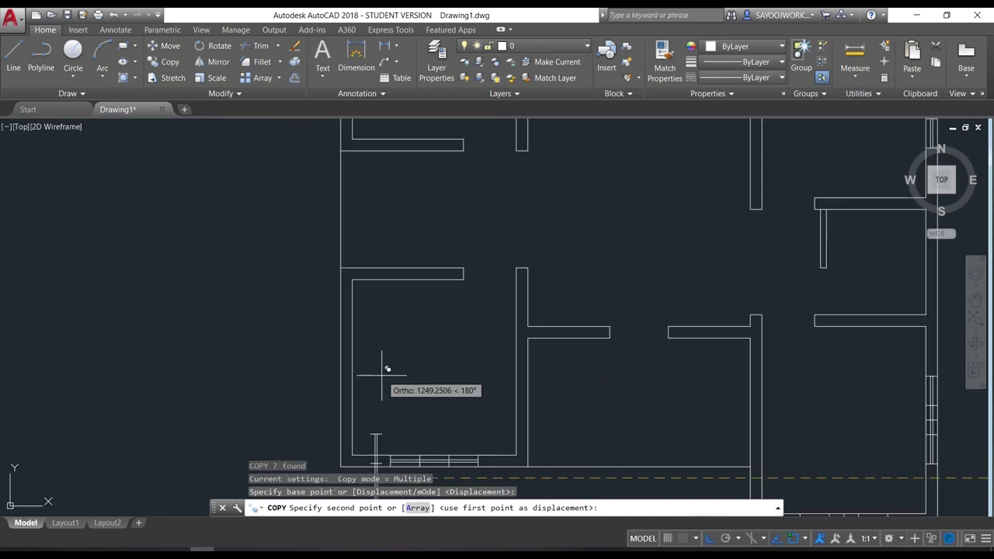
{"action": "left_click", "coordinate": [347, 367]}
{"action": "middle_click_drag", "start_coordinate": [406, 210], "coordinate": [422, 313]}
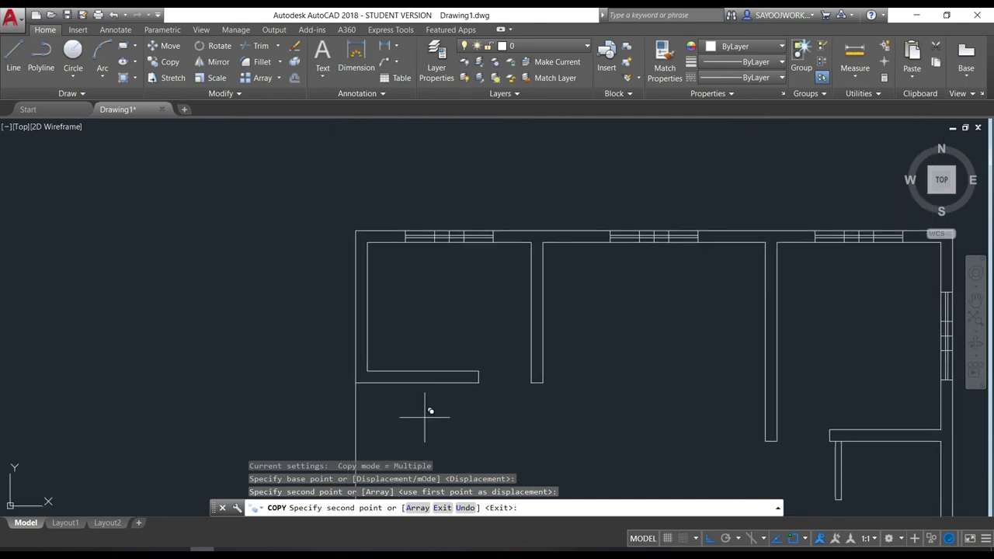
{"action": "left_click", "coordinate": [367, 307]}
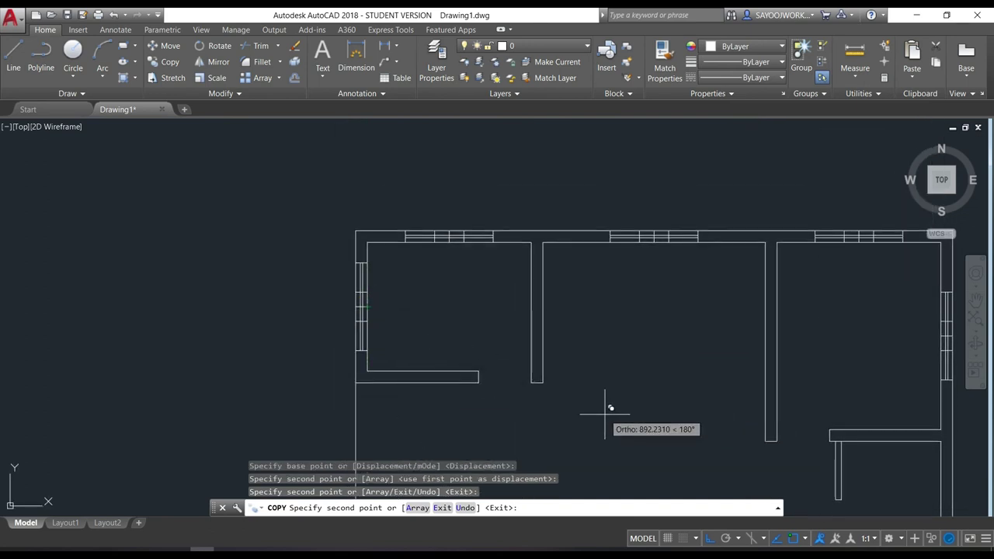
{"action": "key", "text": "Escape"}
{"action": "scroll", "coordinate": [467, 293], "scroll_direction": "up", "scroll_amount": 4}
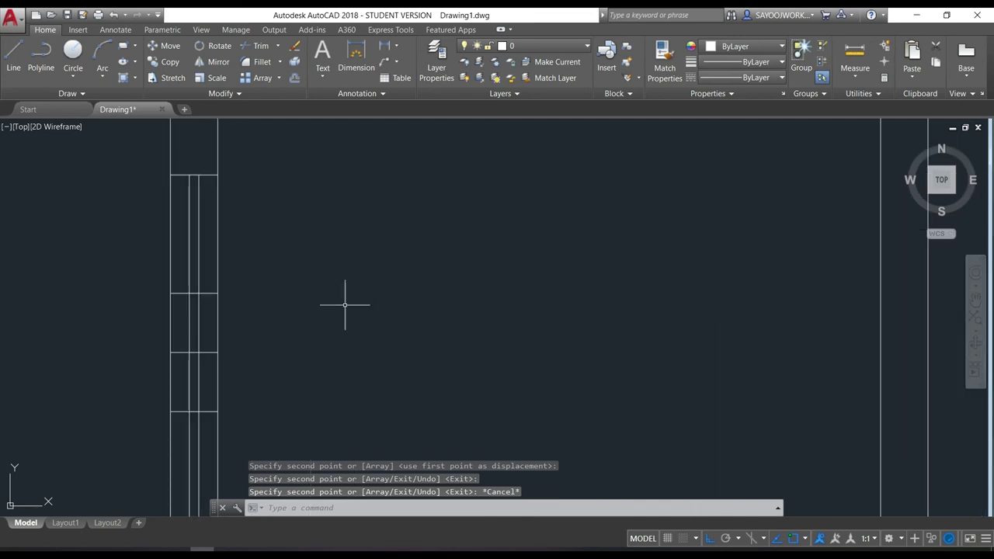
Step: Select a stray line inside the first window symbol
{"action": "left_click", "coordinate": [210, 350]}
{"action": "left_click", "coordinate": [207, 353]}
{"action": "scroll", "coordinate": [373, 295], "scroll_direction": "down", "scroll_amount": 3}
{"action": "scroll", "coordinate": [362, 300], "scroll_direction": "down", "scroll_amount": 1}
{"action": "scroll", "coordinate": [388, 310], "scroll_direction": "up", "scroll_amount": 2}
{"action": "scroll", "coordinate": [382, 308], "scroll_direction": "up", "scroll_amount": 3}
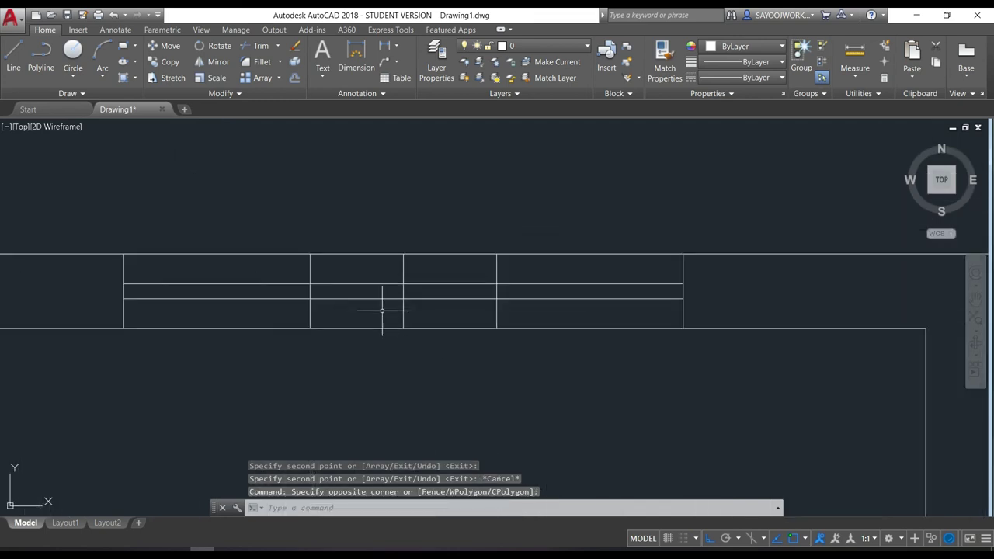
{"action": "scroll", "coordinate": [659, 350], "scroll_direction": "down", "scroll_amount": 3}
Step: Select the extra divider lines in the top-wall and right-wall windows and erase them
{"action": "middle_click_drag", "start_coordinate": [765, 366], "coordinate": [257, 330]}
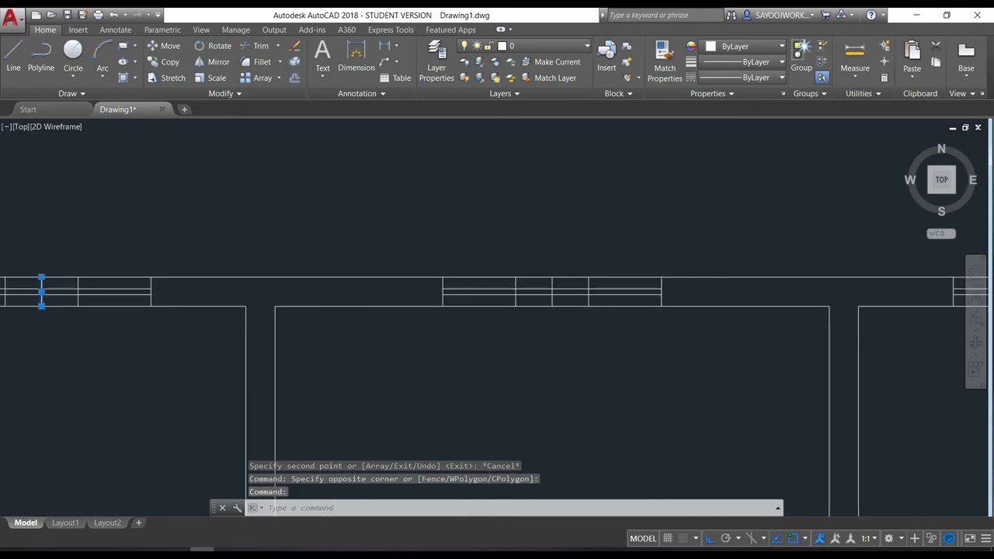
{"action": "left_click", "coordinate": [562, 295]}
{"action": "scroll", "coordinate": [677, 344], "scroll_direction": "down", "scroll_amount": 2}
{"action": "middle_click_drag", "start_coordinate": [676, 344], "coordinate": [372, 333]}
{"action": "middle_click_drag", "start_coordinate": [550, 330], "coordinate": [422, 313]}
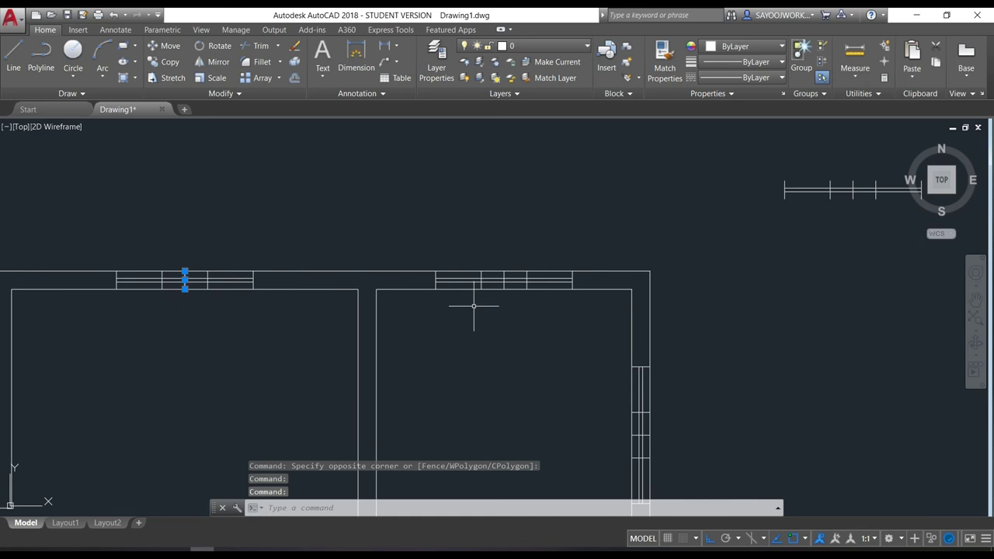
{"action": "left_click", "coordinate": [506, 282]}
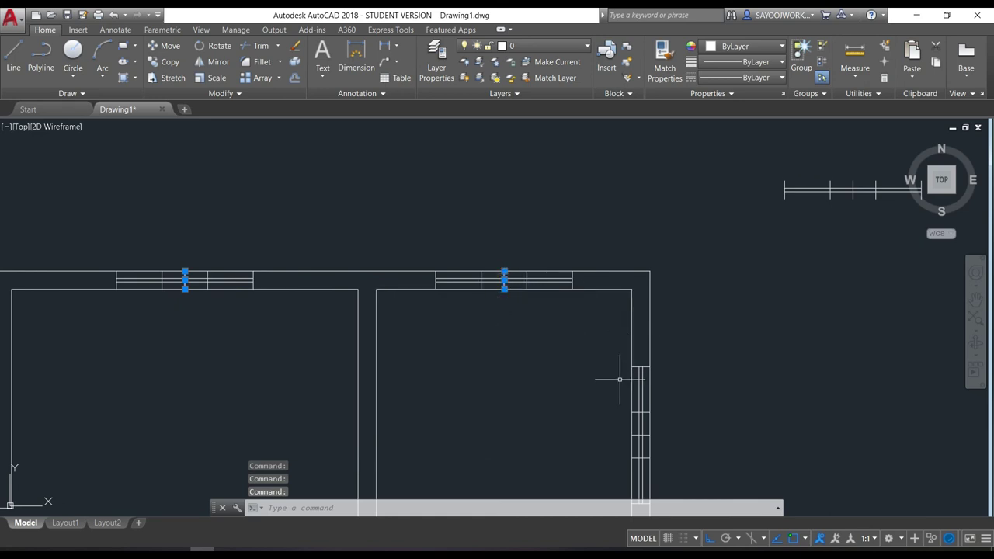
{"action": "middle_click_drag", "start_coordinate": [620, 378], "coordinate": [549, 315]}
{"action": "scroll", "coordinate": [575, 358], "scroll_direction": "up", "scroll_amount": 2}
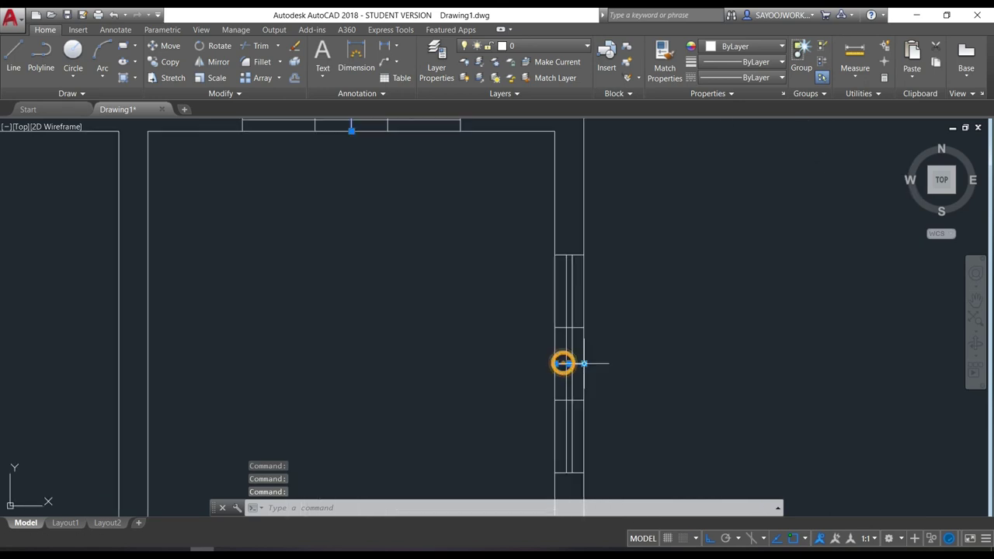
{"action": "key", "text": "Delete"}
Step: Erase the stray short line in the next window symbol
{"action": "scroll", "coordinate": [614, 378], "scroll_direction": "down", "scroll_amount": 4}
{"action": "middle_click_drag", "start_coordinate": [572, 406], "coordinate": [455, 261]}
{"action": "scroll", "coordinate": [465, 431], "scroll_direction": "up", "scroll_amount": 5}
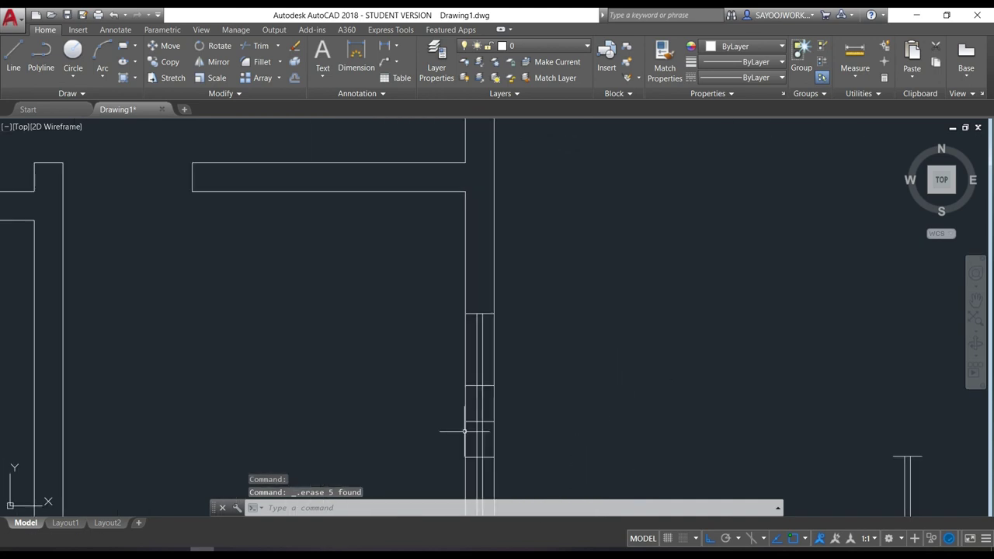
{"action": "left_click", "coordinate": [471, 420]}
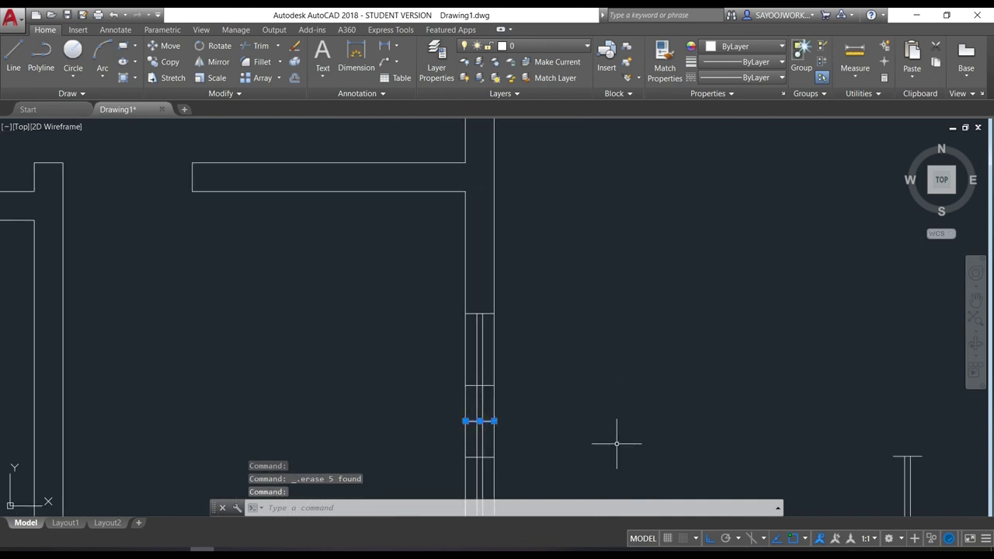
{"action": "key", "text": "Delete"}
Step: Select the divider line in the bottom-wall window
{"action": "scroll", "coordinate": [587, 428], "scroll_direction": "down", "scroll_amount": 4}
{"action": "middle_click_drag", "start_coordinate": [554, 432], "coordinate": [588, 212]}
{"action": "scroll", "coordinate": [501, 291], "scroll_direction": "up", "scroll_amount": 2}
{"action": "scroll", "coordinate": [477, 271], "scroll_direction": "up", "scroll_amount": 4}
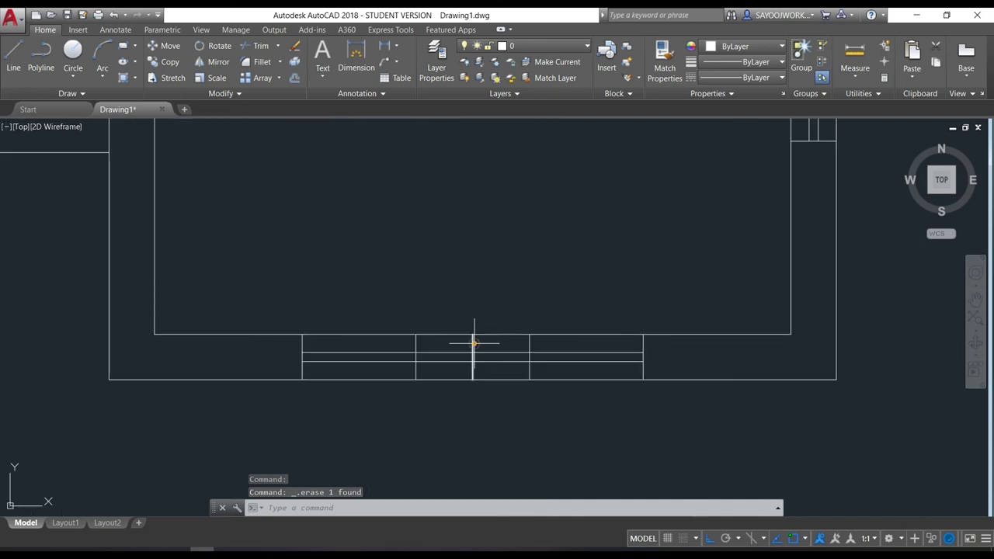
{"action": "left_click", "coordinate": [473, 343]}
Step: Pan and zoom over to the left room's window strip
{"action": "scroll", "coordinate": [262, 329], "scroll_direction": "down", "scroll_amount": 2}
{"action": "middle_click_drag", "start_coordinate": [155, 315], "coordinate": [257, 310]}
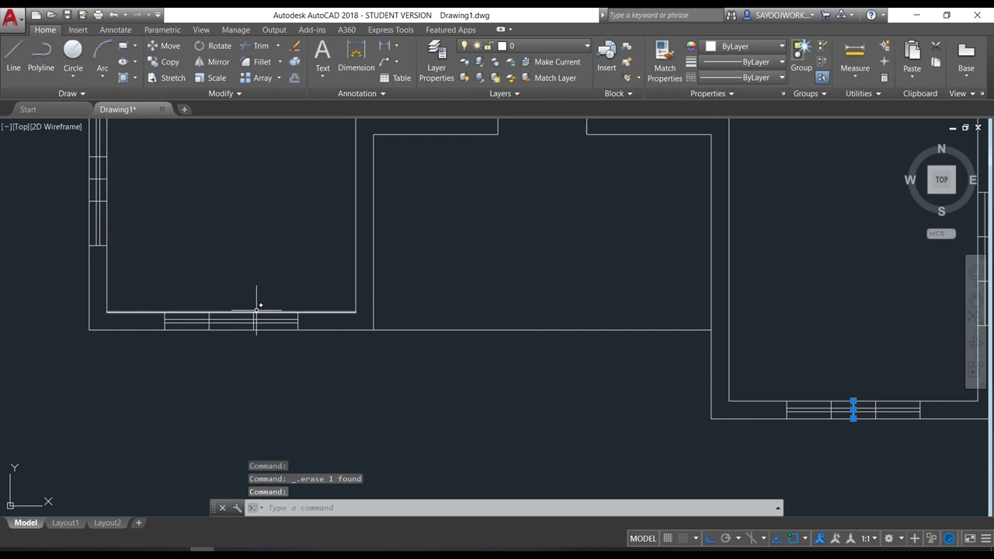
{"action": "middle_click_drag", "start_coordinate": [93, 168], "coordinate": [144, 222]}
{"action": "scroll", "coordinate": [148, 225], "scroll_direction": "up", "scroll_amount": 2}
{"action": "scroll", "coordinate": [207, 288], "scroll_direction": "up", "scroll_amount": 4}
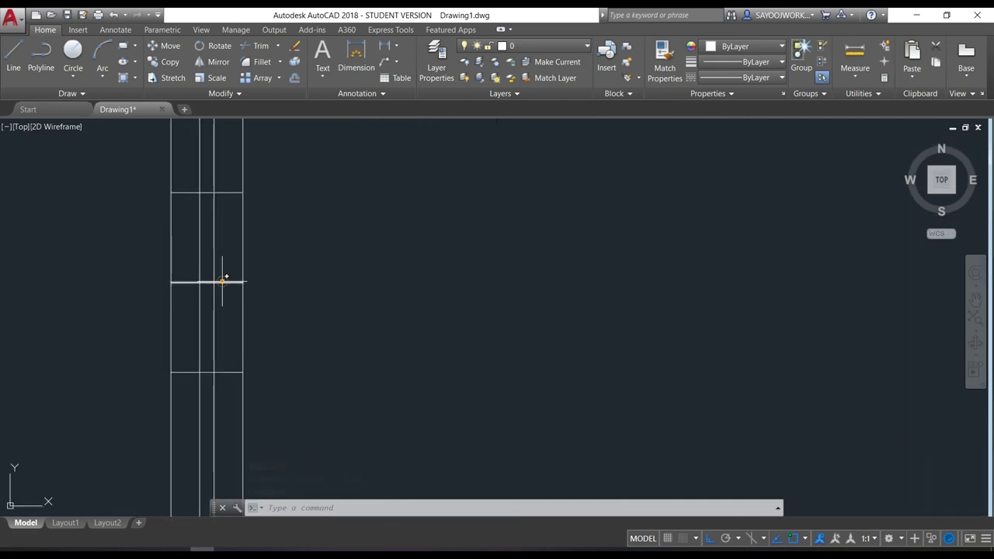
{"action": "scroll", "coordinate": [303, 310], "scroll_direction": "down", "scroll_amount": 7}
{"action": "scroll", "coordinate": [322, 322], "scroll_direction": "down", "scroll_amount": 2}
{"action": "scroll", "coordinate": [346, 326], "scroll_direction": "down", "scroll_amount": 1}
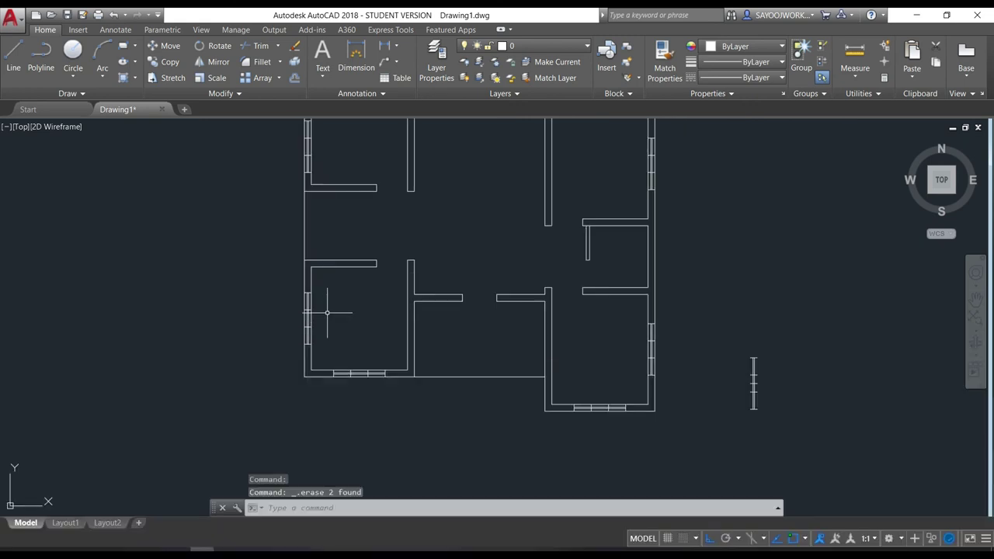
{"action": "scroll", "coordinate": [487, 288], "scroll_direction": "down", "scroll_amount": 1}
{"action": "scroll", "coordinate": [485, 318], "scroll_direction": "up", "scroll_amount": 3}
{"action": "scroll", "coordinate": [489, 333], "scroll_direction": "up", "scroll_amount": 2}
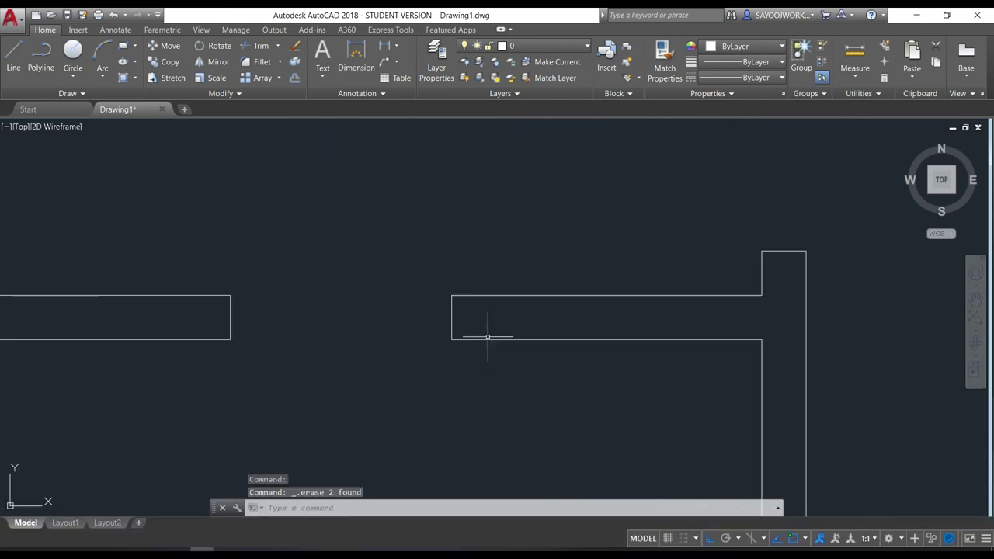
{"action": "type", "text": "O"}
Step: Offset both wall ends 20 units into the right and left walls
{"action": "key", "text": "Return"}
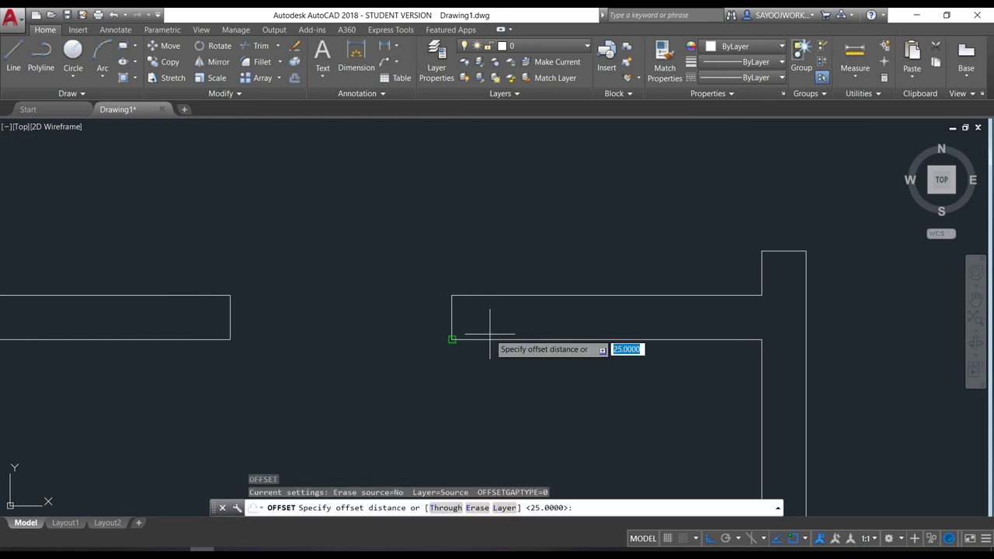
{"action": "type", "text": "1"}
{"action": "key", "text": "BackSpace"}
{"action": "type", "text": "20"}
{"action": "key", "text": "Return"}
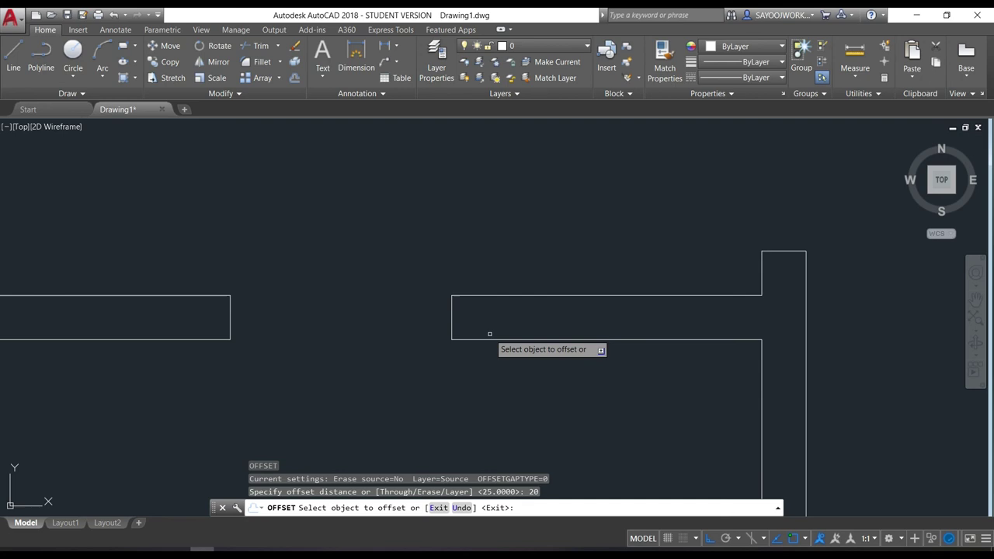
{"action": "left_click", "coordinate": [451, 325]}
{"action": "left_click", "coordinate": [521, 323]}
{"action": "left_click", "coordinate": [230, 316]}
{"action": "left_click", "coordinate": [180, 316]}
{"action": "key", "text": "Return"}
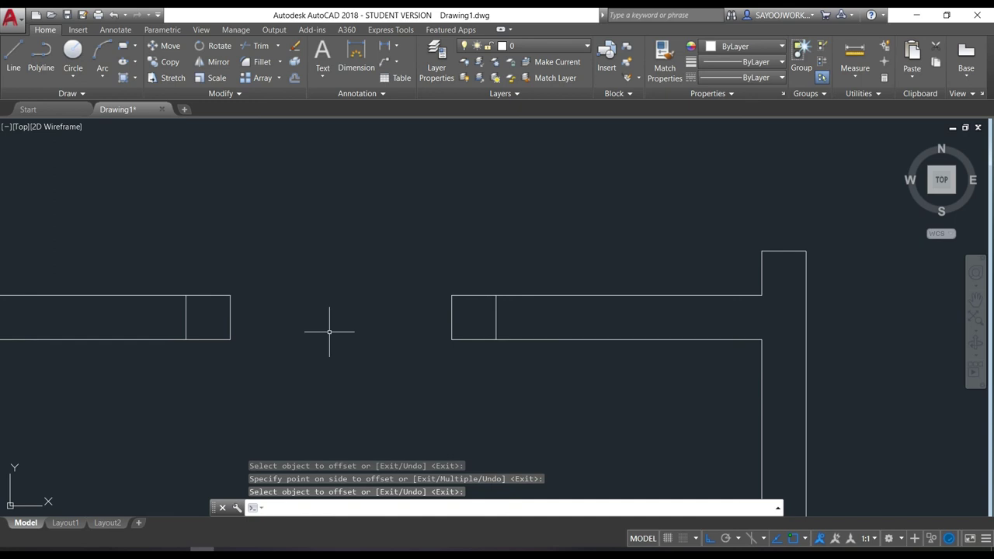
Step: Offset those new lines another 50 units further into each wall
{"action": "key", "text": "Return"}
{"action": "key", "text": "Return"}
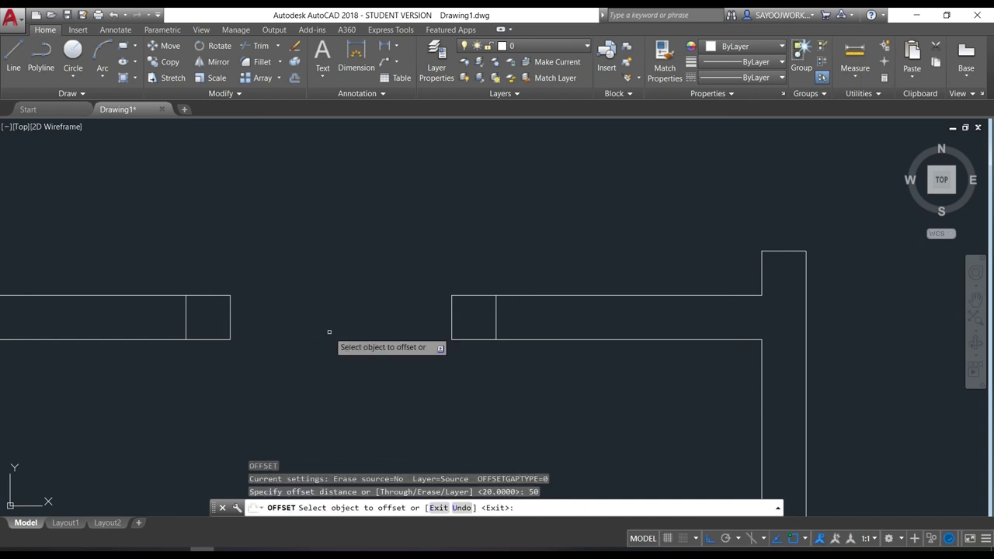
{"action": "left_click", "coordinate": [495, 318]}
{"action": "left_click", "coordinate": [576, 328]}
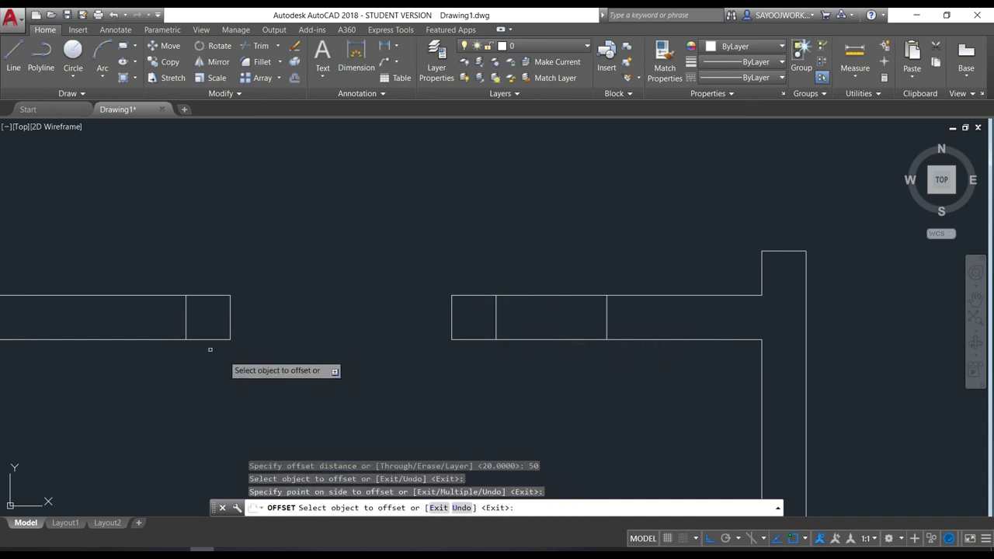
{"action": "left_click", "coordinate": [187, 320]}
{"action": "left_click", "coordinate": [120, 315]}
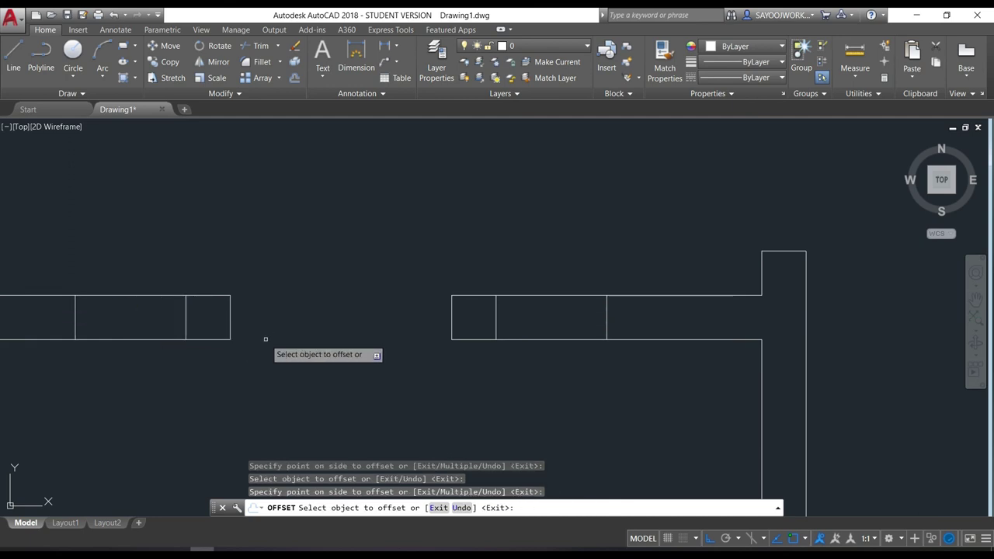
{"action": "key", "text": "Return"}
Step: Draw a centre line across each of the two window openings
{"action": "type", "text": "l"}
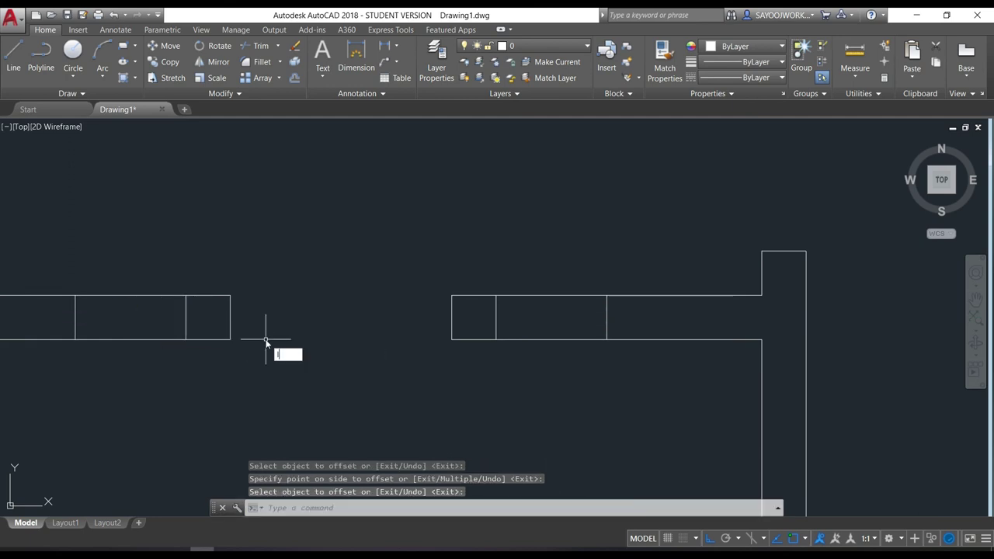
{"action": "key", "text": "Return"}
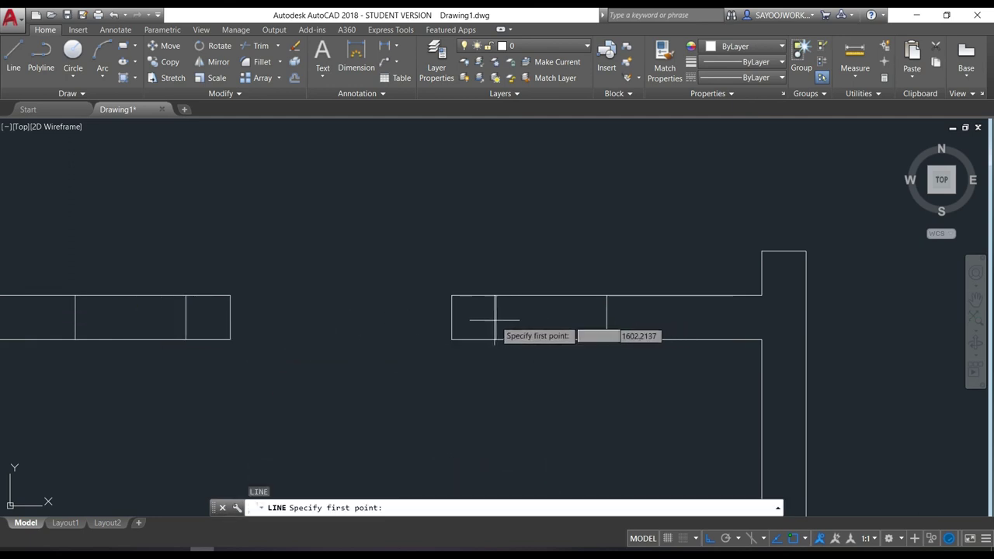
{"action": "left_click", "coordinate": [495, 317]}
{"action": "left_click", "coordinate": [605, 317]}
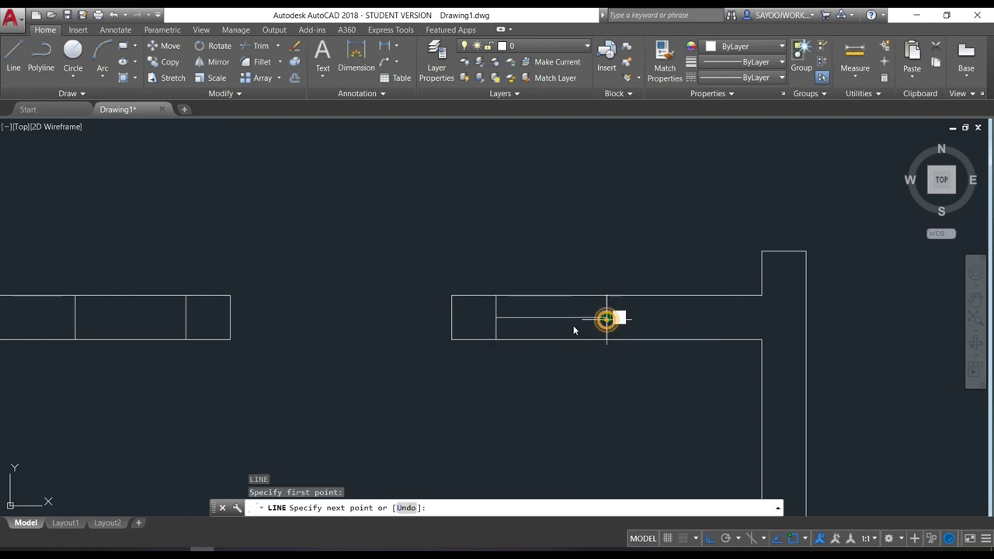
{"action": "key", "text": "Return"}
{"action": "middle_click_drag", "start_coordinate": [89, 329], "coordinate": [284, 349]}
{"action": "type", "text": "l"}
{"action": "key", "text": "Return"}
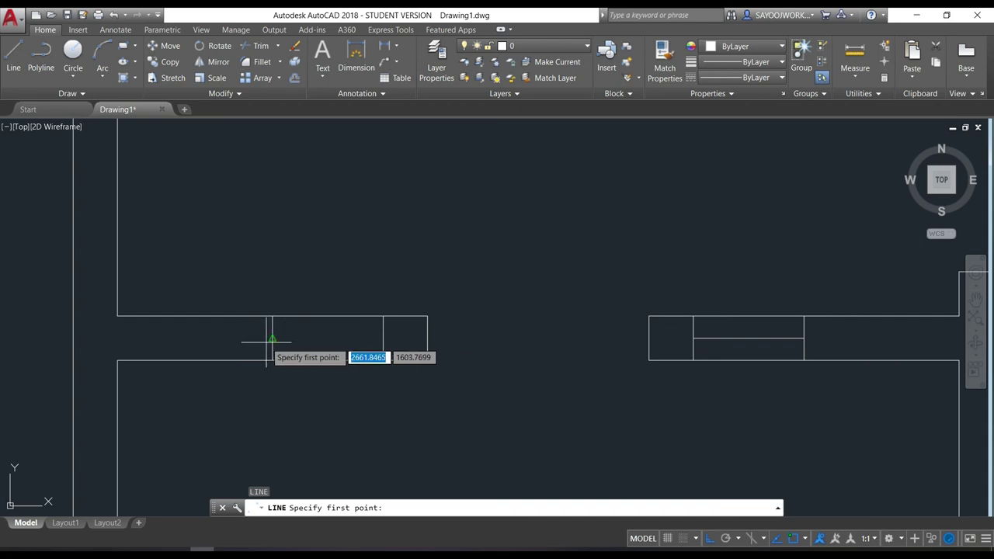
{"action": "left_click", "coordinate": [273, 339]}
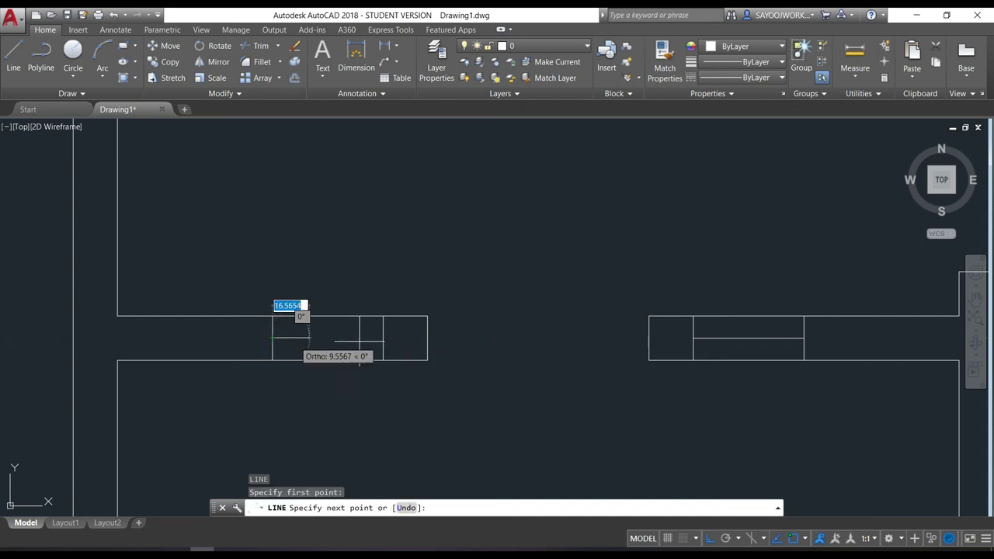
{"action": "left_click", "coordinate": [382, 339]}
{"action": "key", "text": "Return"}
Step: Offset each centre line by 2 to create paired glazing lines
{"action": "type", "text": "o"}
{"action": "key", "text": "Return"}
{"action": "type", "text": "2"}
{"action": "key", "text": "Return"}
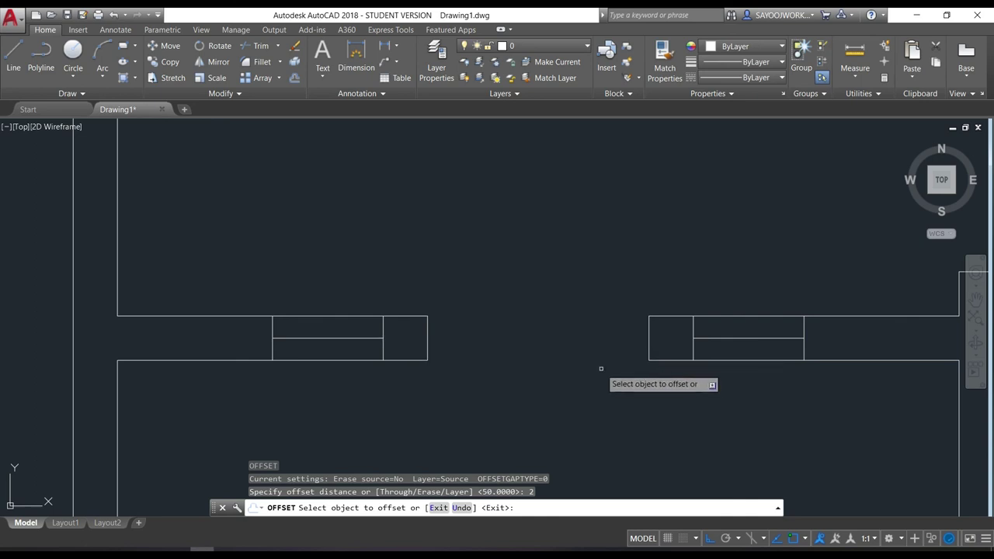
{"action": "left_click", "coordinate": [369, 339]}
{"action": "left_click", "coordinate": [370, 337]}
{"action": "left_click", "coordinate": [369, 337]}
{"action": "left_click", "coordinate": [370, 331]}
{"action": "left_click", "coordinate": [786, 338]}
{"action": "left_click", "coordinate": [768, 328]}
{"action": "left_click", "coordinate": [767, 340]}
{"action": "left_click", "coordinate": [769, 346]}
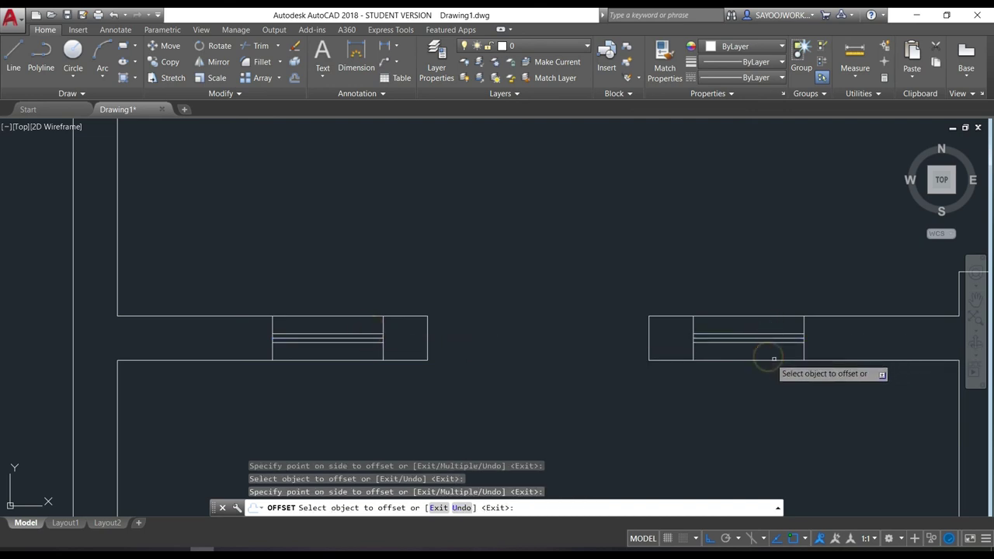
{"action": "key", "text": "Escape"}
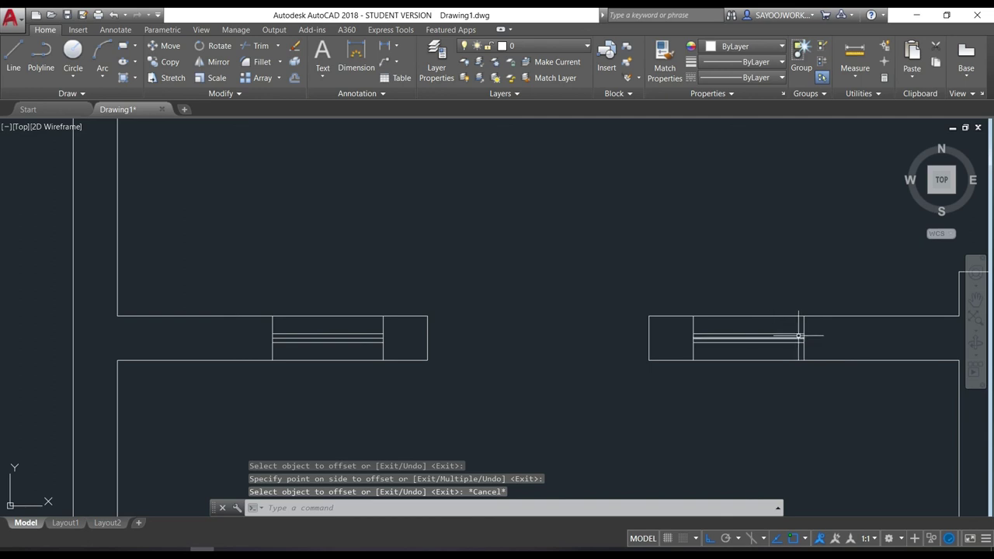
Step: Erase the extra middle line between the glazing lines
{"action": "scroll", "coordinate": [798, 337], "scroll_direction": "up", "scroll_amount": 4}
{"action": "key", "text": "Escape"}
{"action": "scroll", "coordinate": [365, 337], "scroll_direction": "down", "scroll_amount": 3}
{"action": "middle_click_drag", "start_coordinate": [365, 337], "coordinate": [443, 337]}
{"action": "scroll", "coordinate": [443, 337], "scroll_direction": "up", "scroll_amount": 2}
{"action": "scroll", "coordinate": [425, 347], "scroll_direction": "up", "scroll_amount": 2}
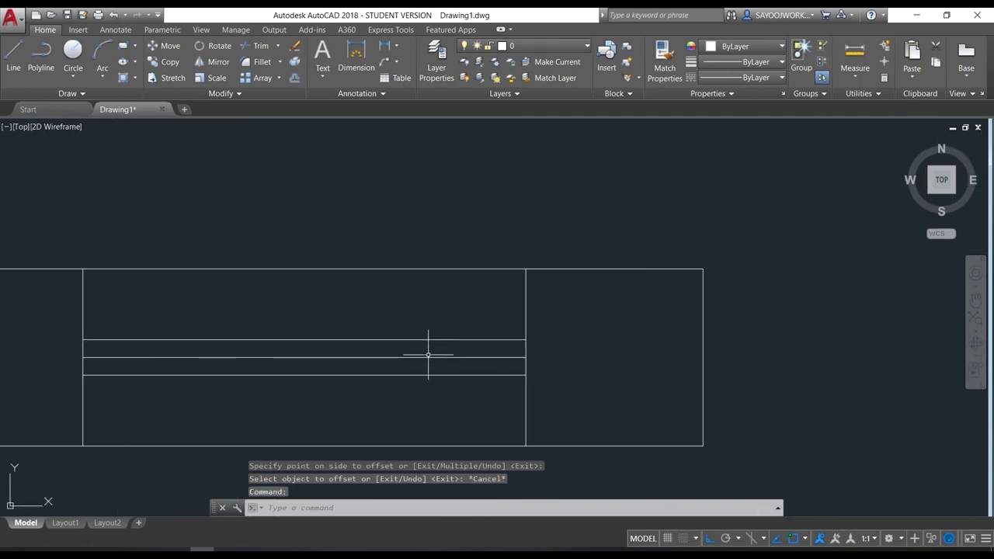
{"action": "left_click", "coordinate": [428, 356]}
{"action": "key", "text": "Delete"}
{"action": "scroll", "coordinate": [575, 362], "scroll_direction": "down", "scroll_amount": 2}
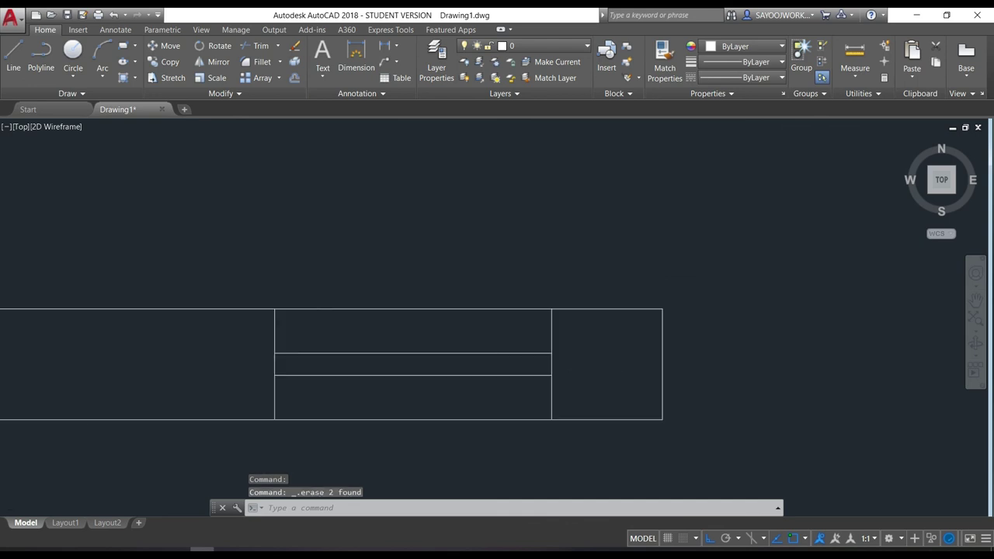
{"action": "scroll", "coordinate": [636, 377], "scroll_direction": "down", "scroll_amount": 2}
{"action": "middle_click_drag", "start_coordinate": [731, 393], "coordinate": [632, 347]}
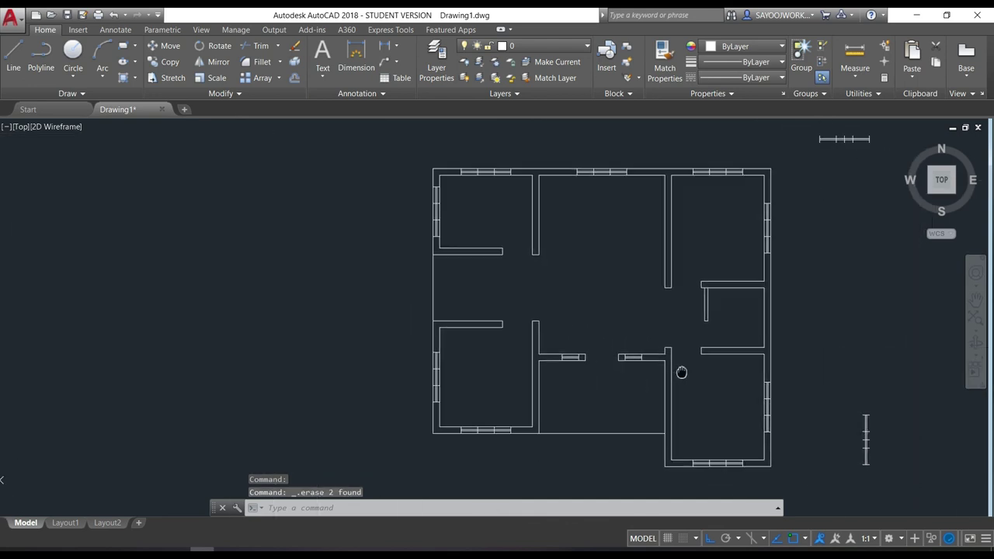